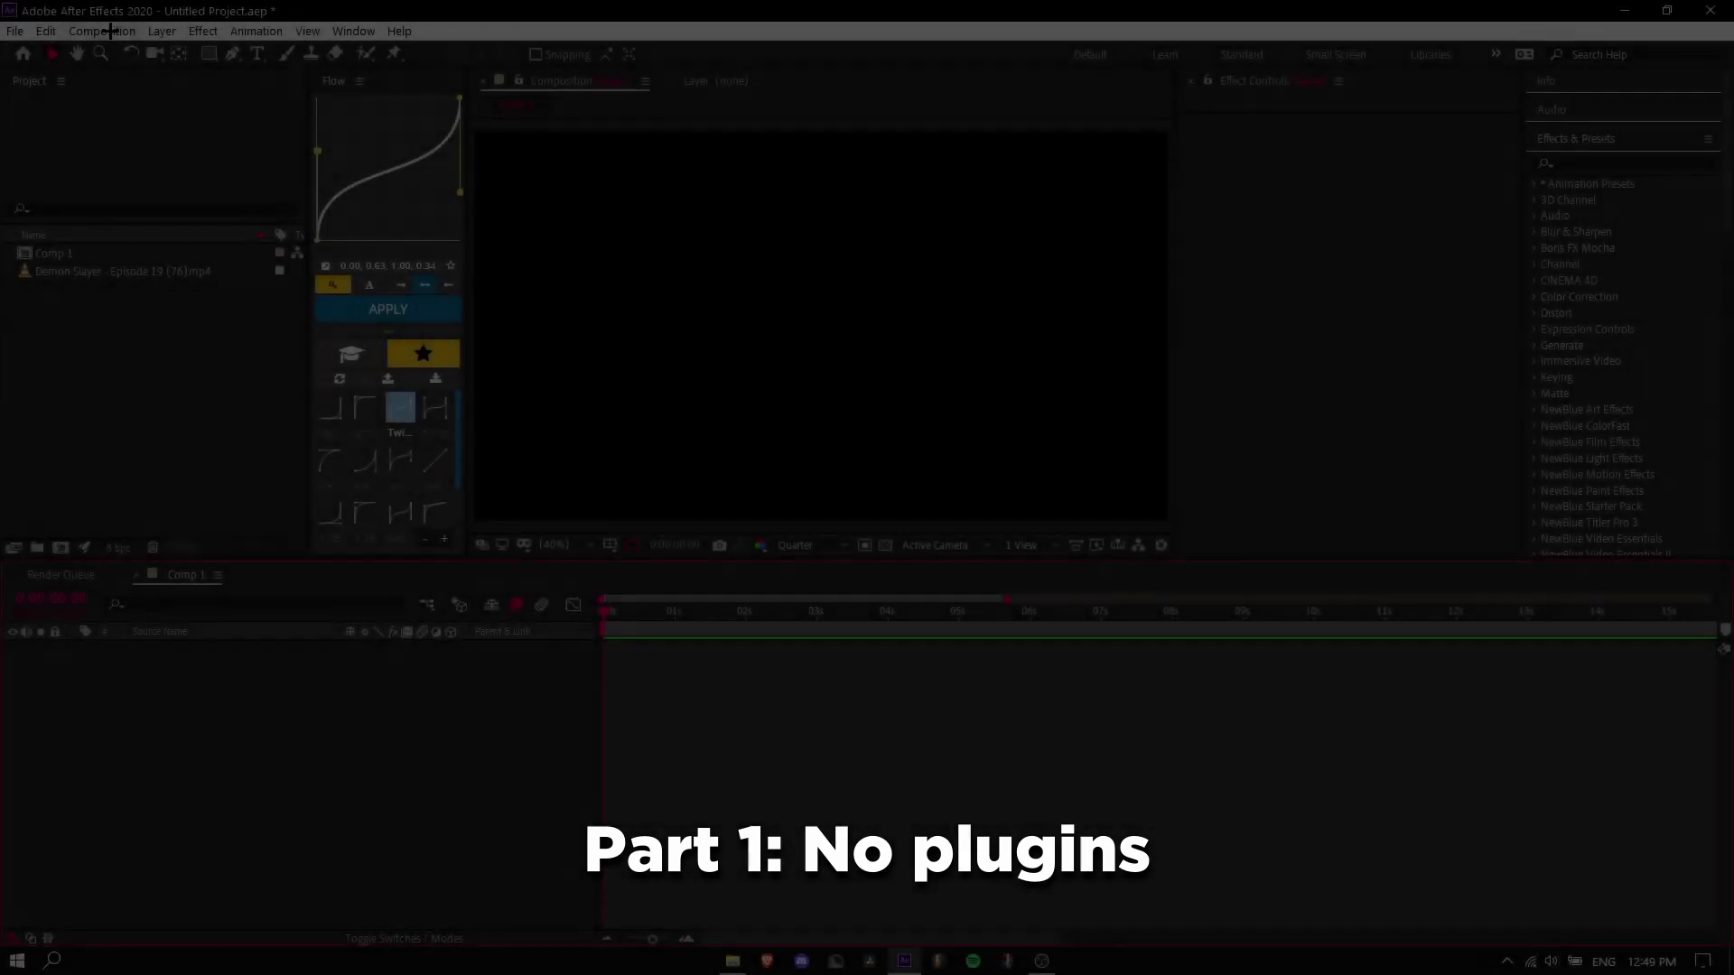
# Open the Composition menu for the empty Comp 1
pyautogui.click(102, 30)
# Confirm Comp 1 runs at 30 fps and add Demon Slayer - Episode 19 (76).mp4 as its layer
pyautogui.click(127, 79)
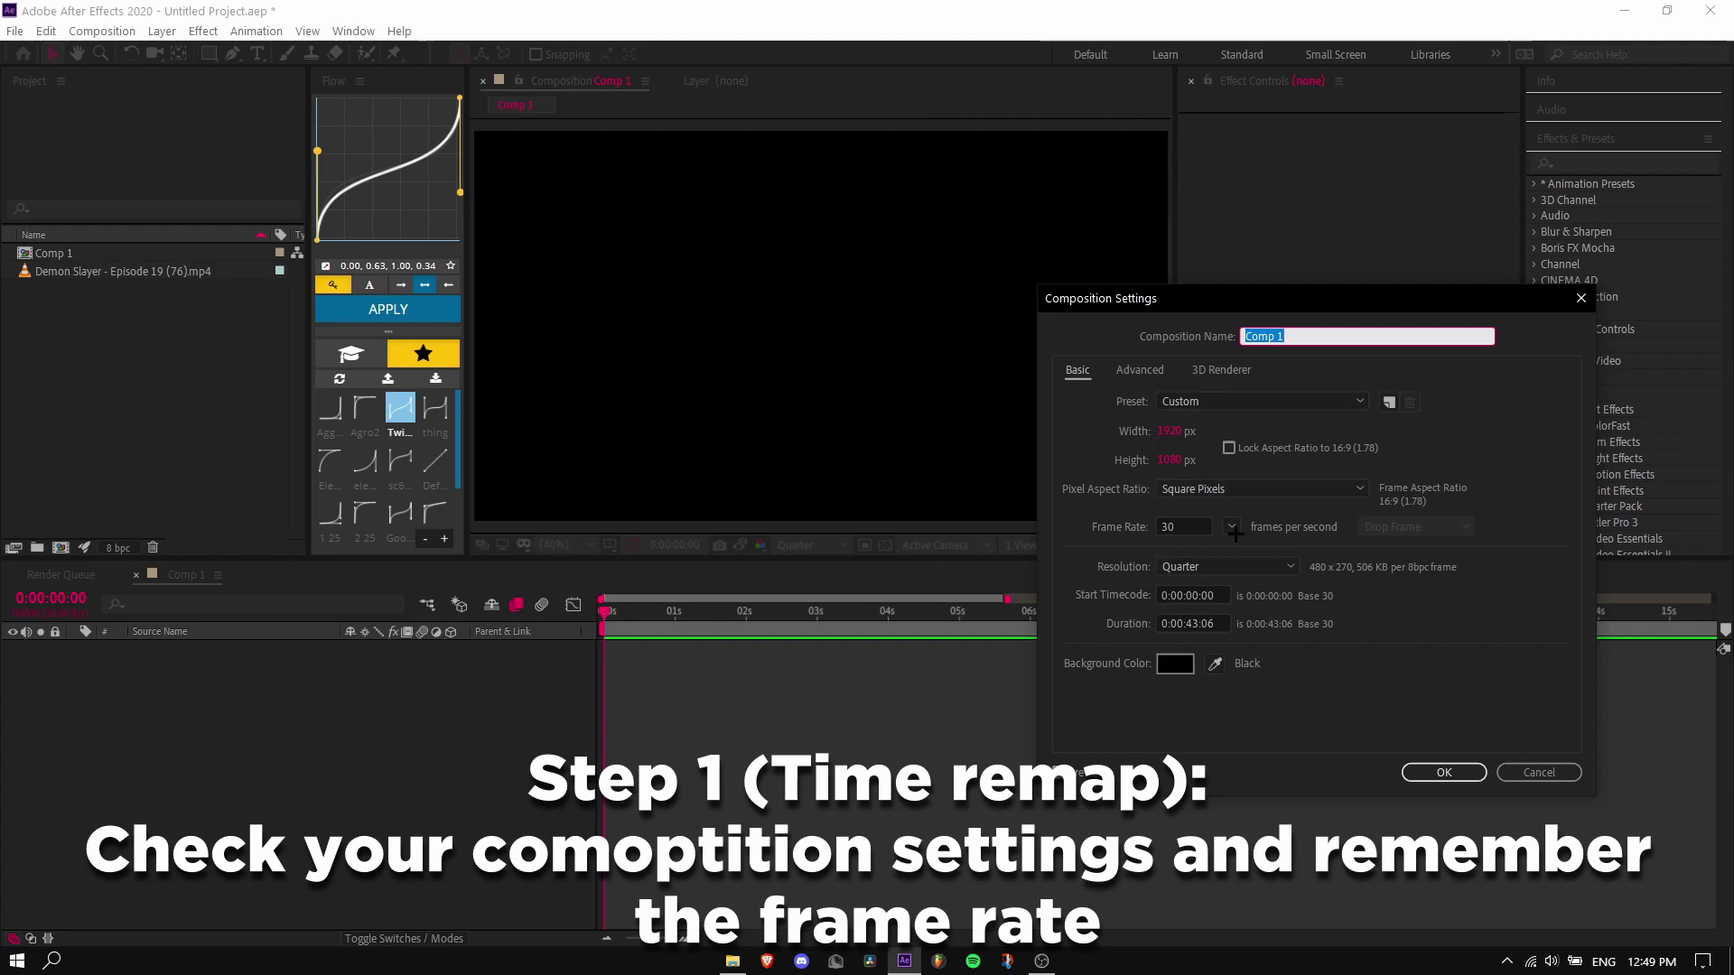
pyautogui.click(1440, 773)
pyautogui.moveTo(82, 271)
pyautogui.mouseDown()
pyautogui.moveTo(647, 670)
pyautogui.moveTo(615, 681)
pyautogui.mouseUp()
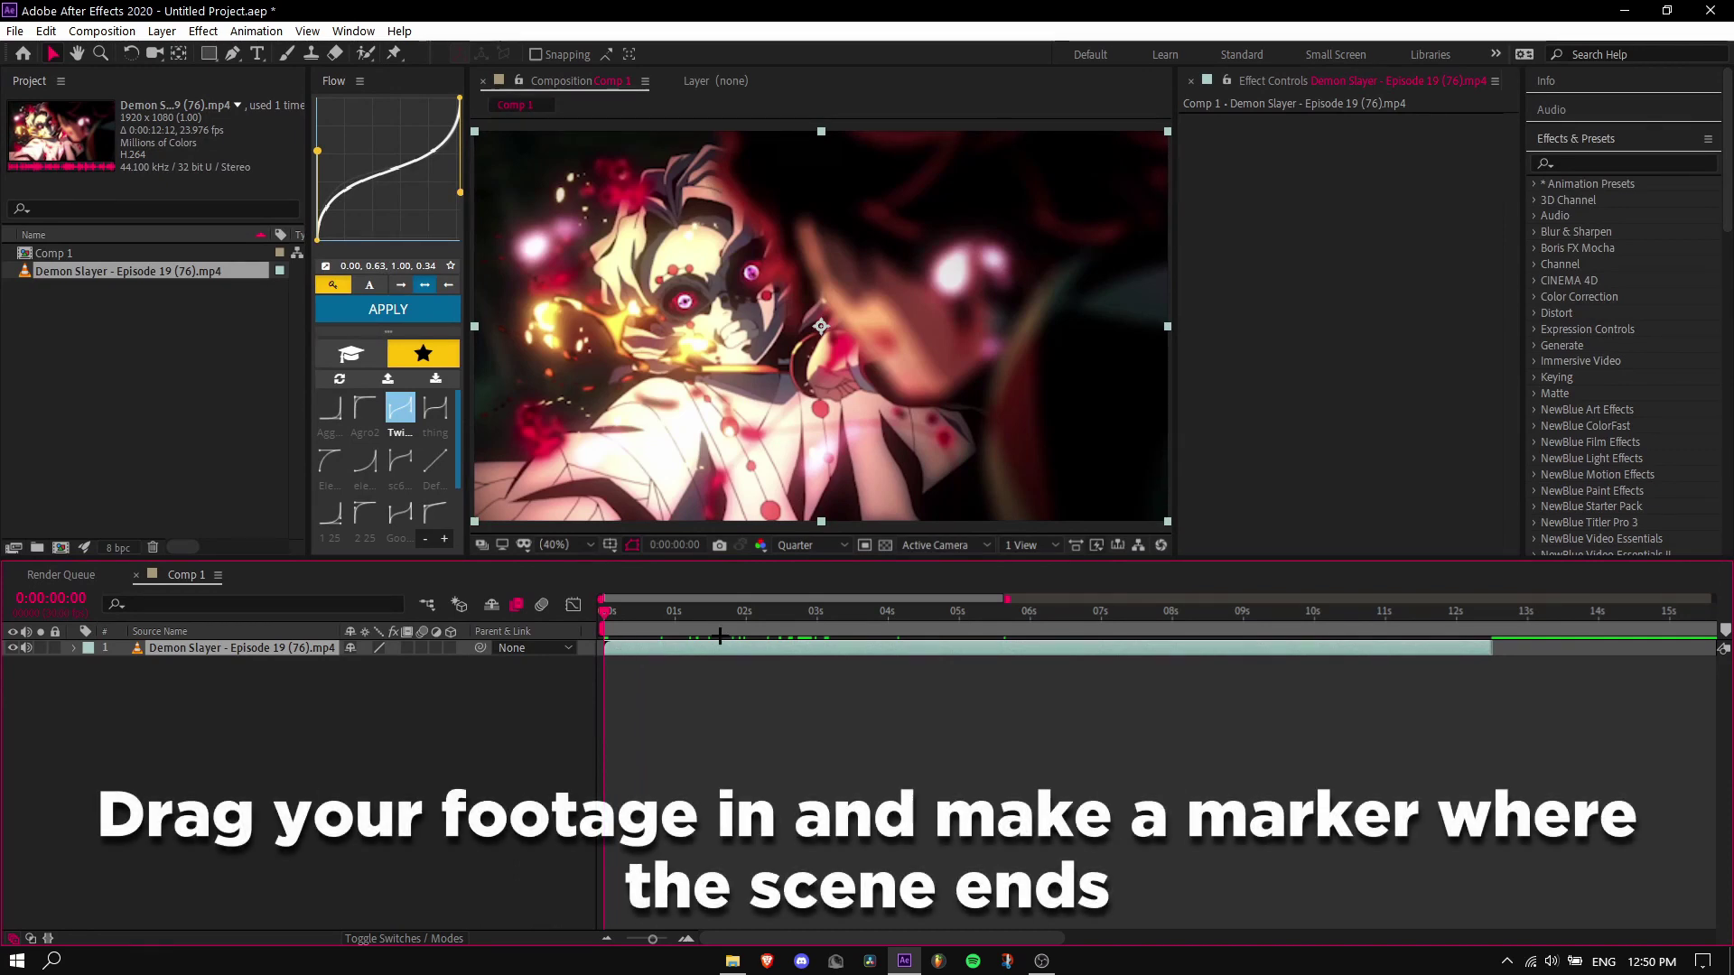
# Split the Demon Slayer clip at 0:00:05:15, delete the later part, and reselect the first-frame layer
pyautogui.moveTo(675, 614); pyautogui.dragTo(805, 623)
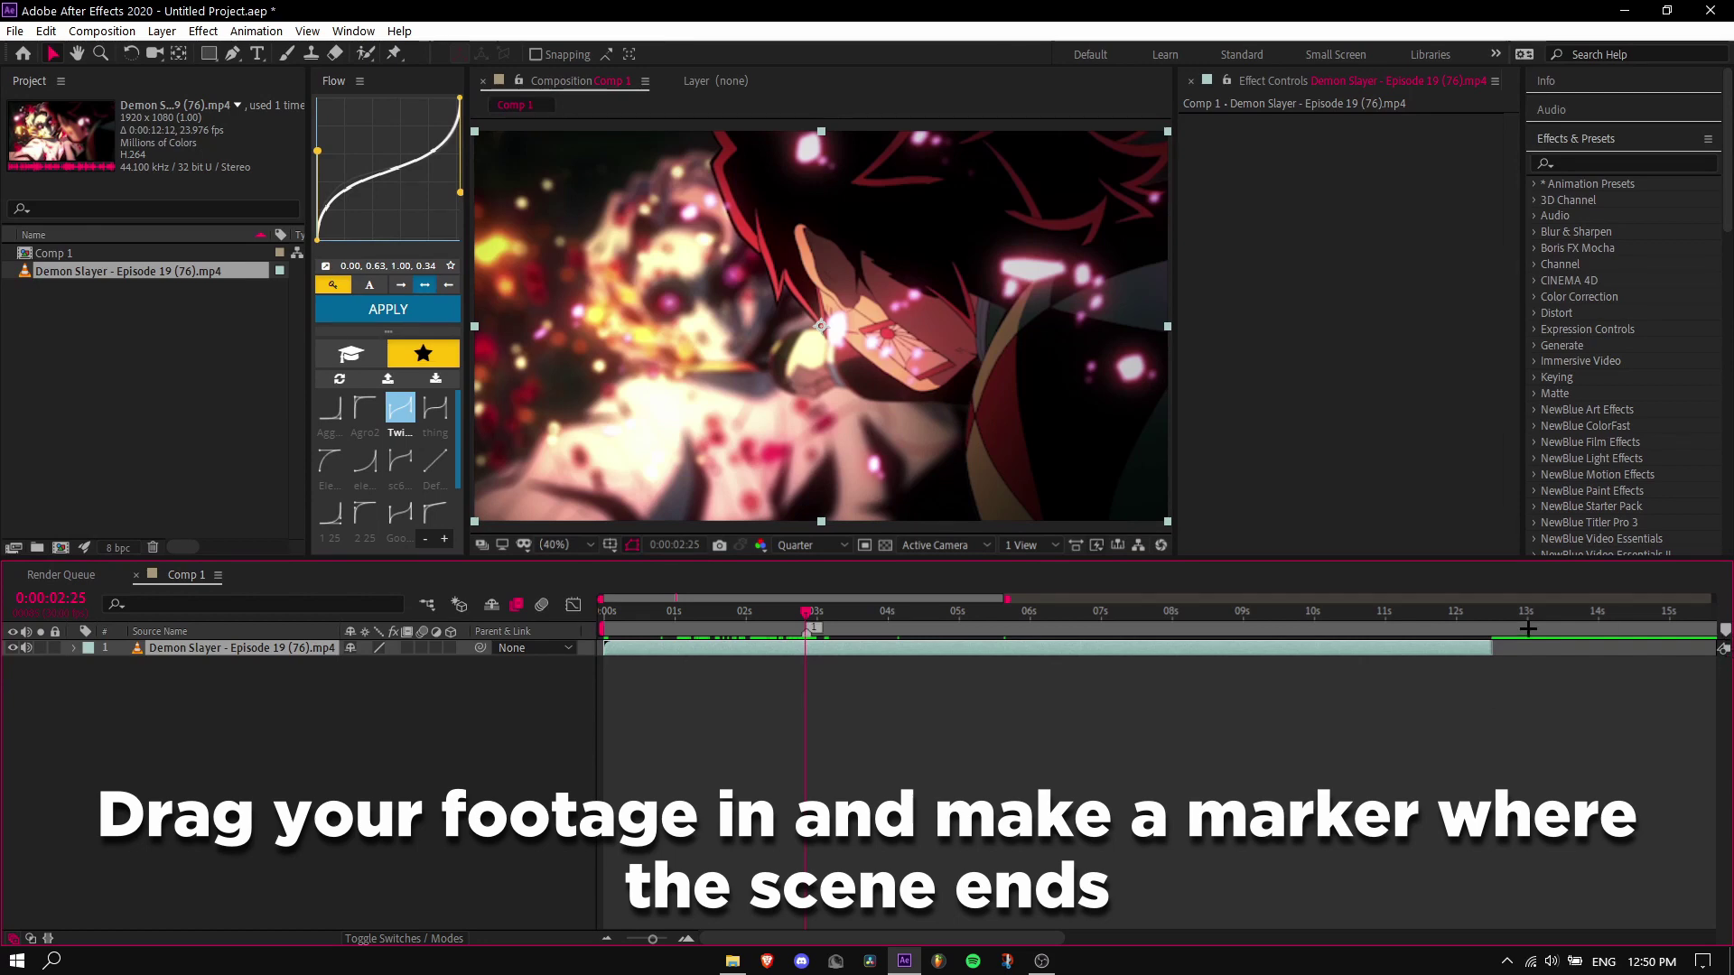
pyautogui.moveTo(798, 612); pyautogui.dragTo(994, 620)
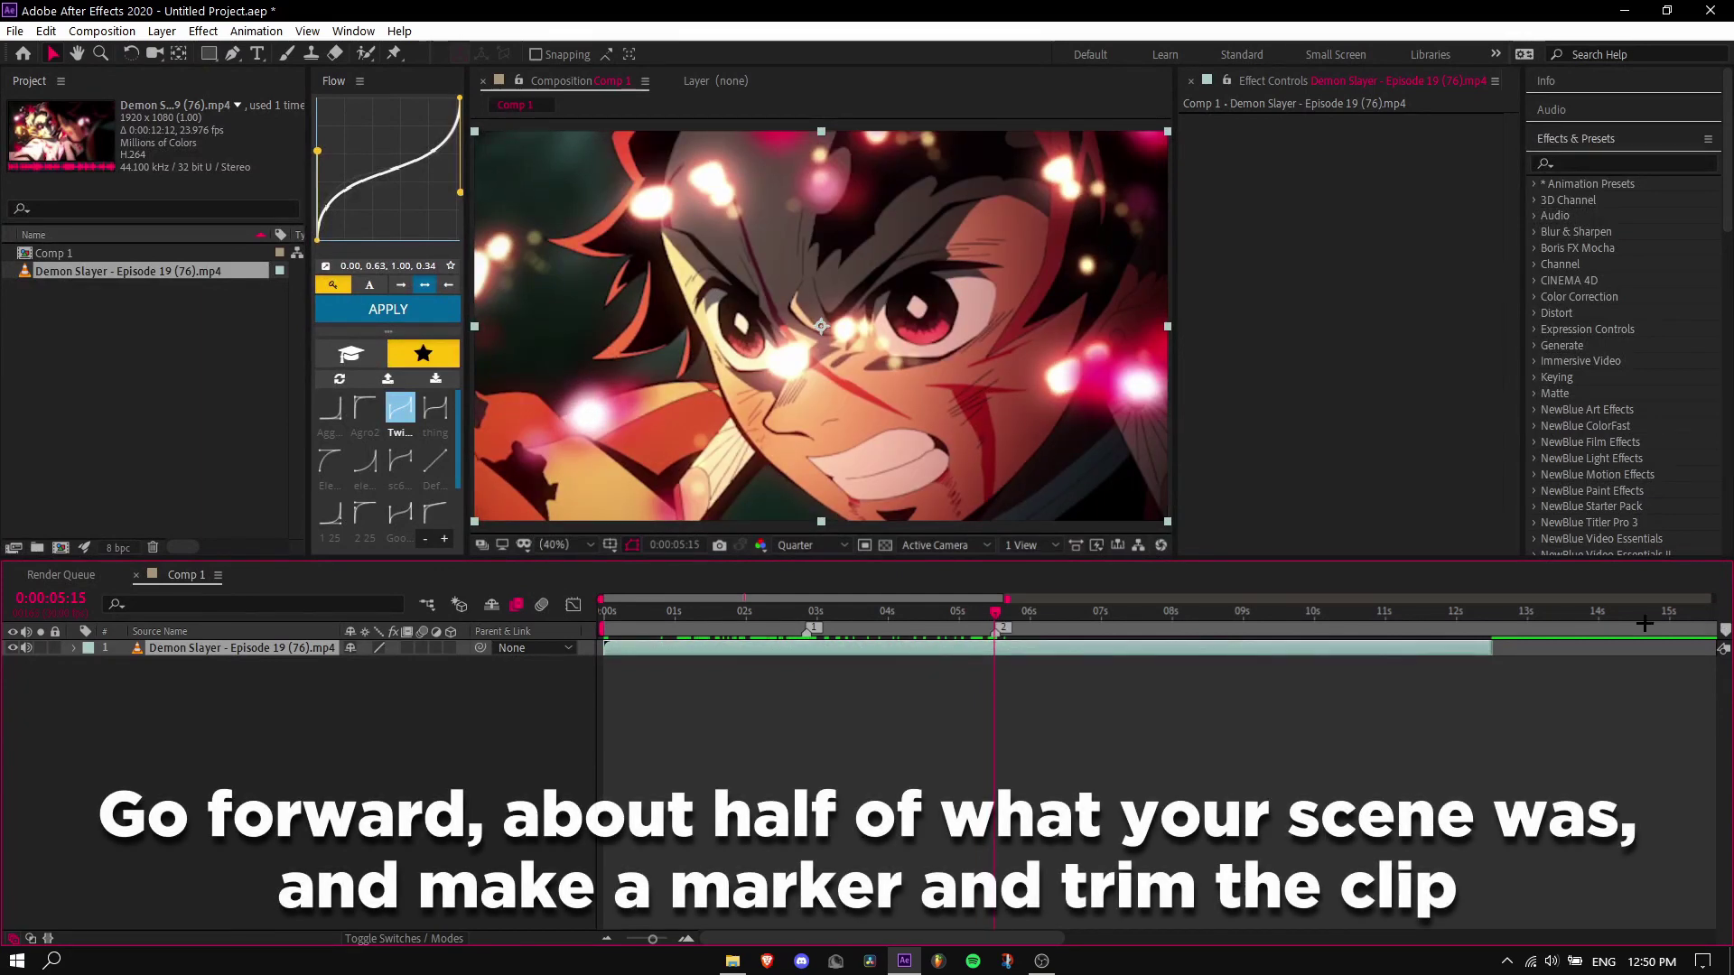
pyautogui.hotkey('ctrl', 'shift', 'd')
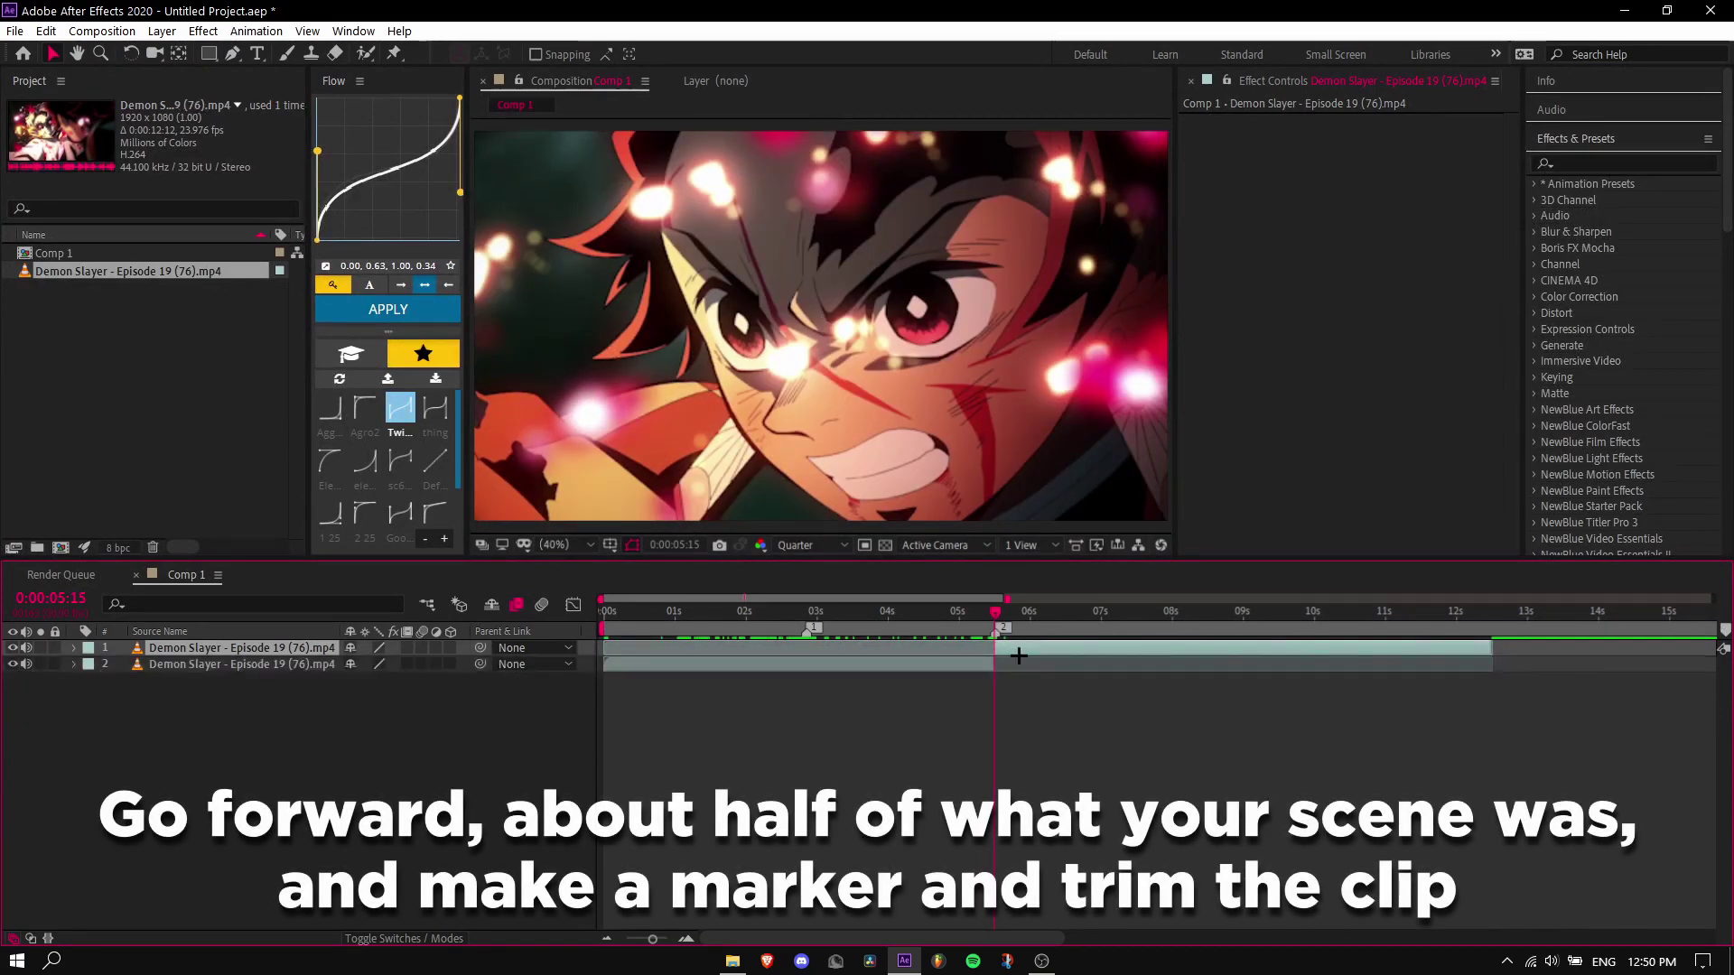
pyautogui.press('Delete')
pyautogui.click(673, 612)
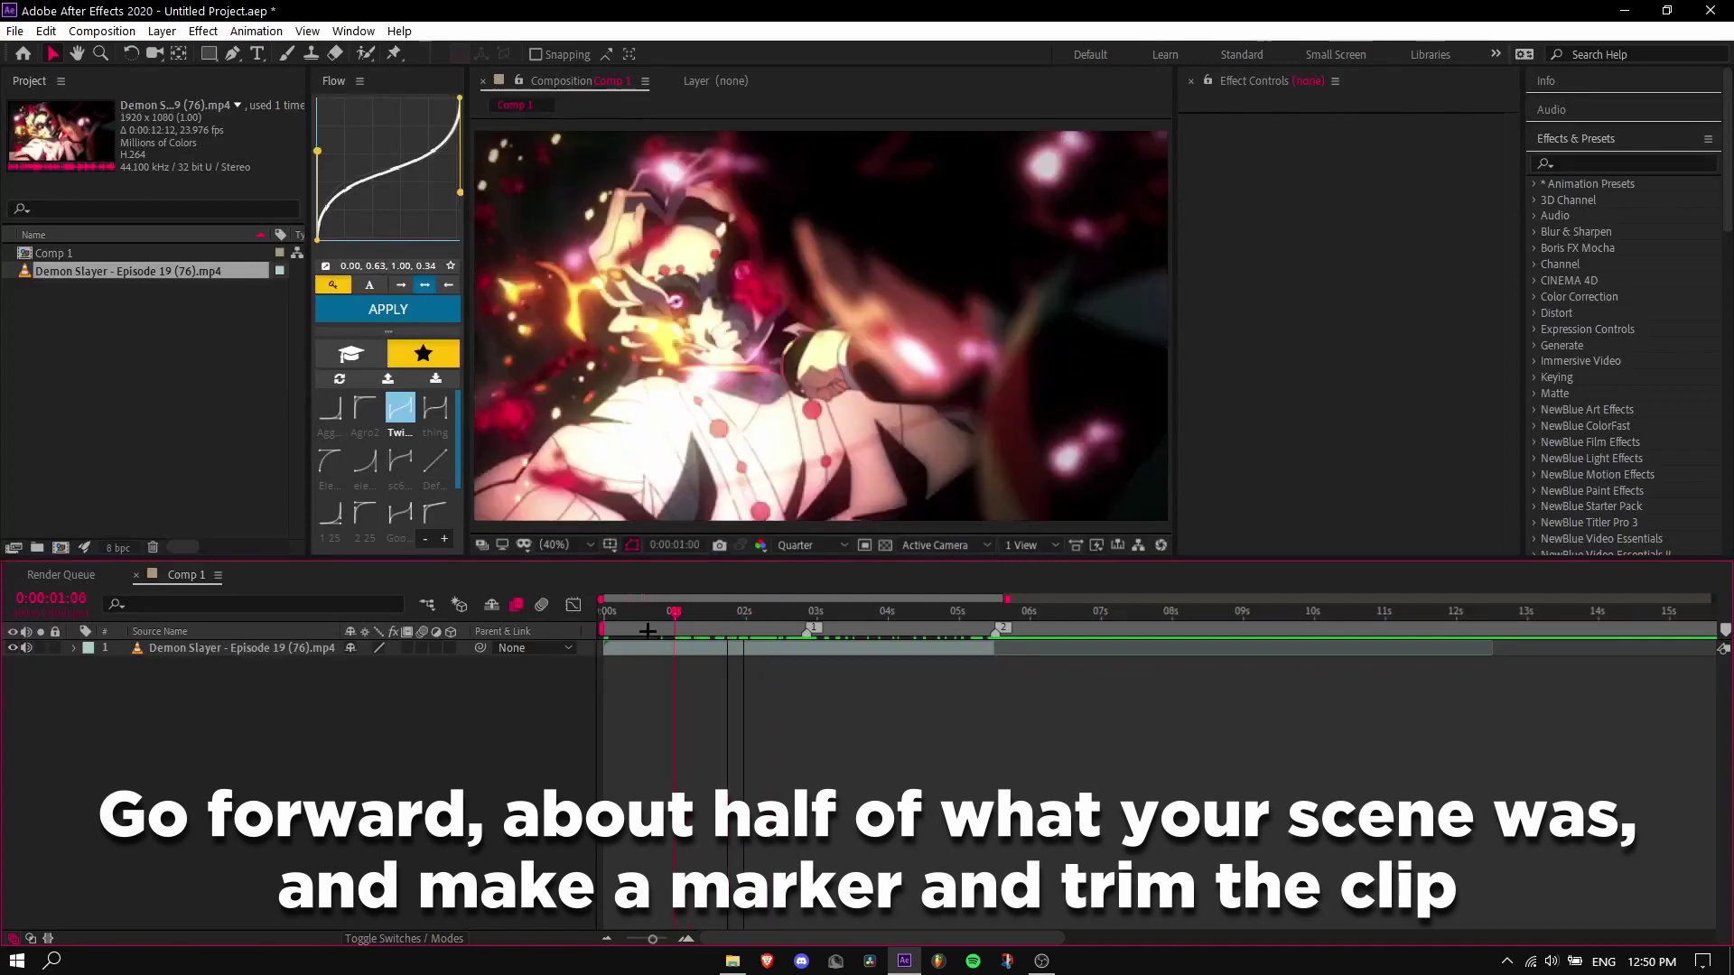
pyautogui.press('Home')
pyautogui.click(659, 653)
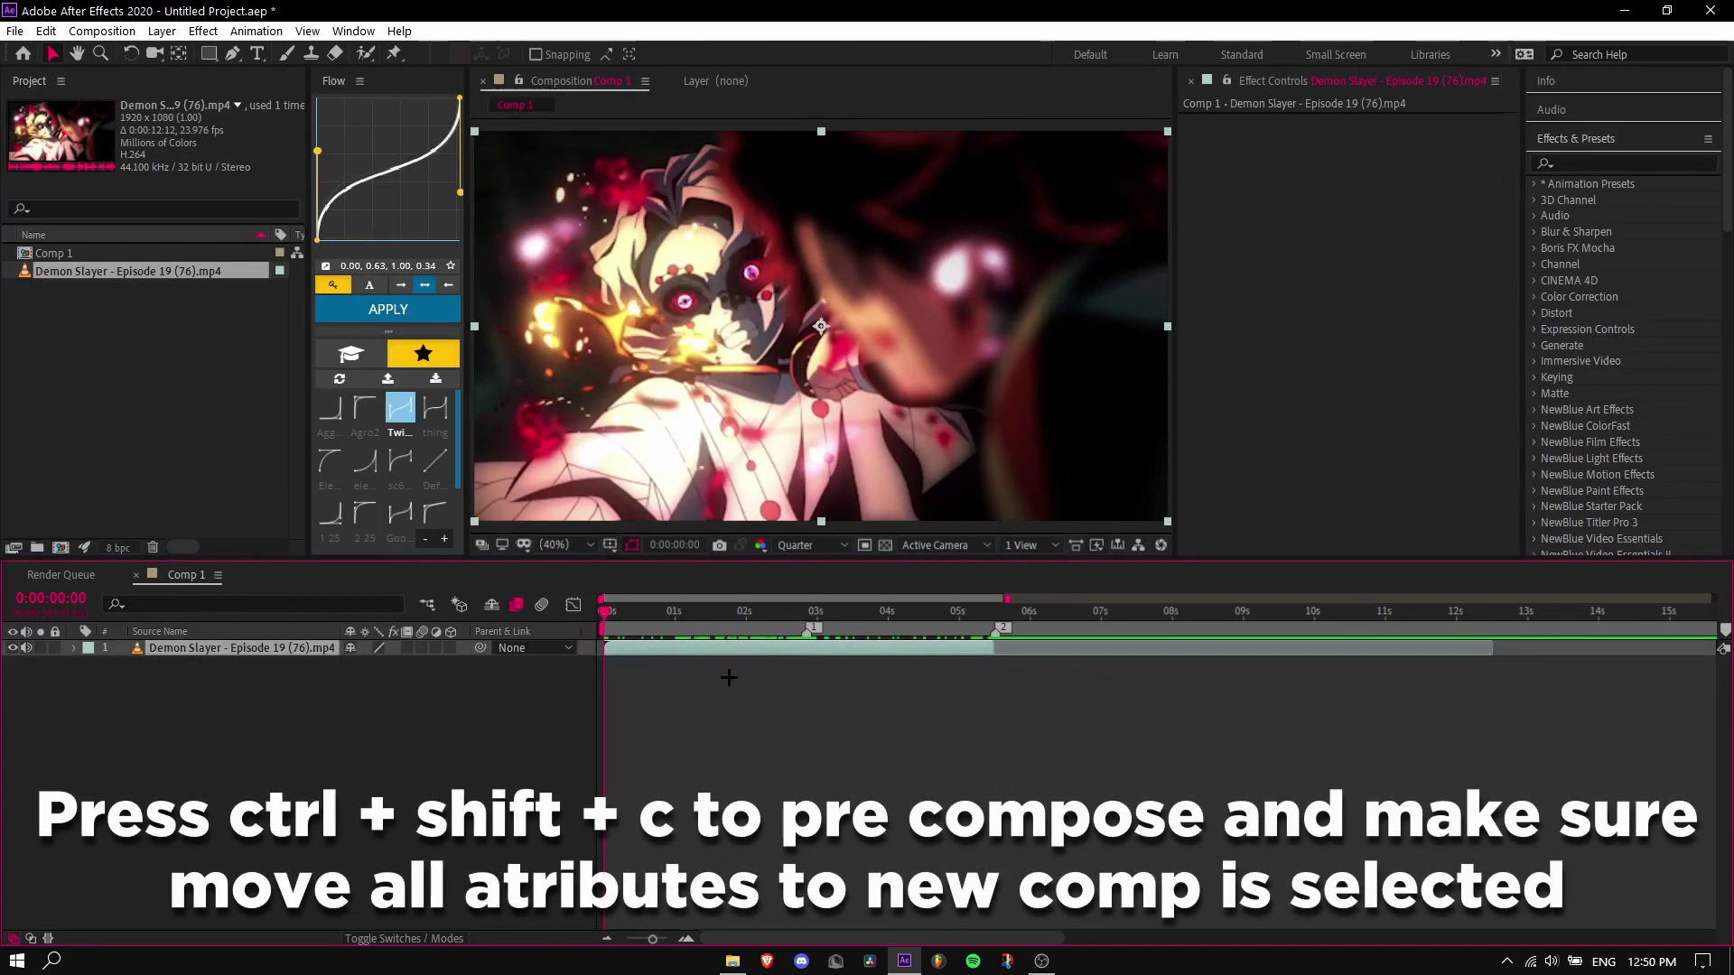
# Pre-compose the trimmed clip with all attributes moved, and open the new precomp
pyautogui.hotkey('ctrl', 'shift', 'c')
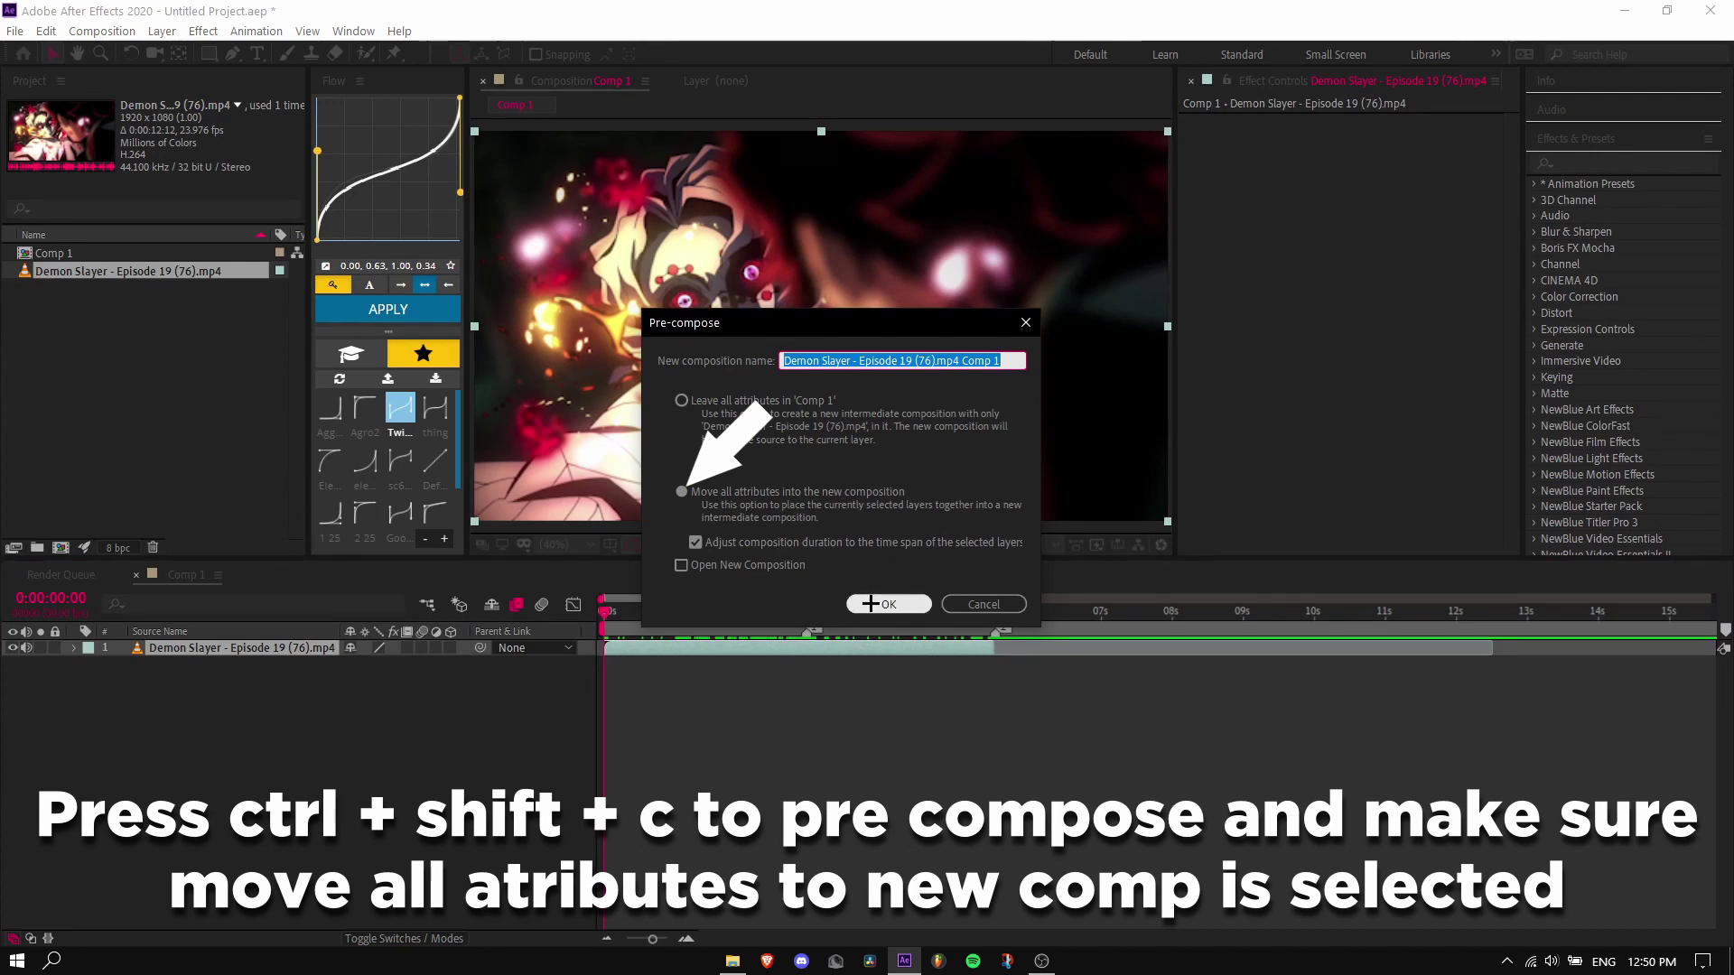
pyautogui.click(870, 604)
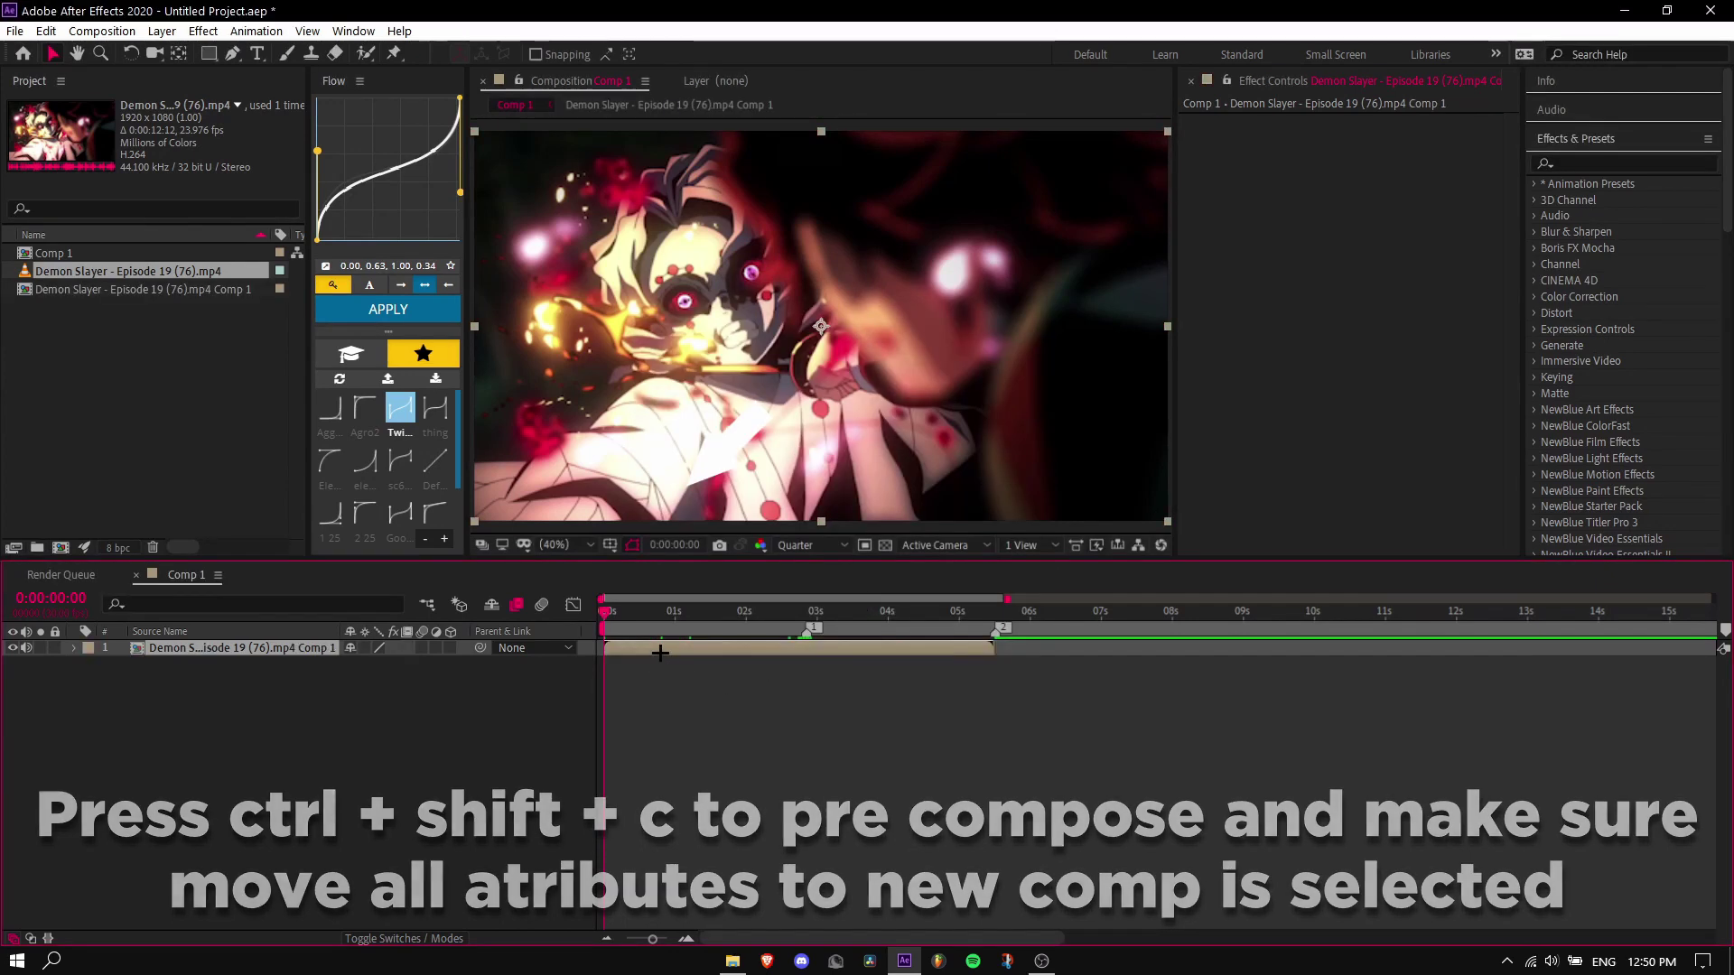
pyautogui.doubleClick(657, 651)
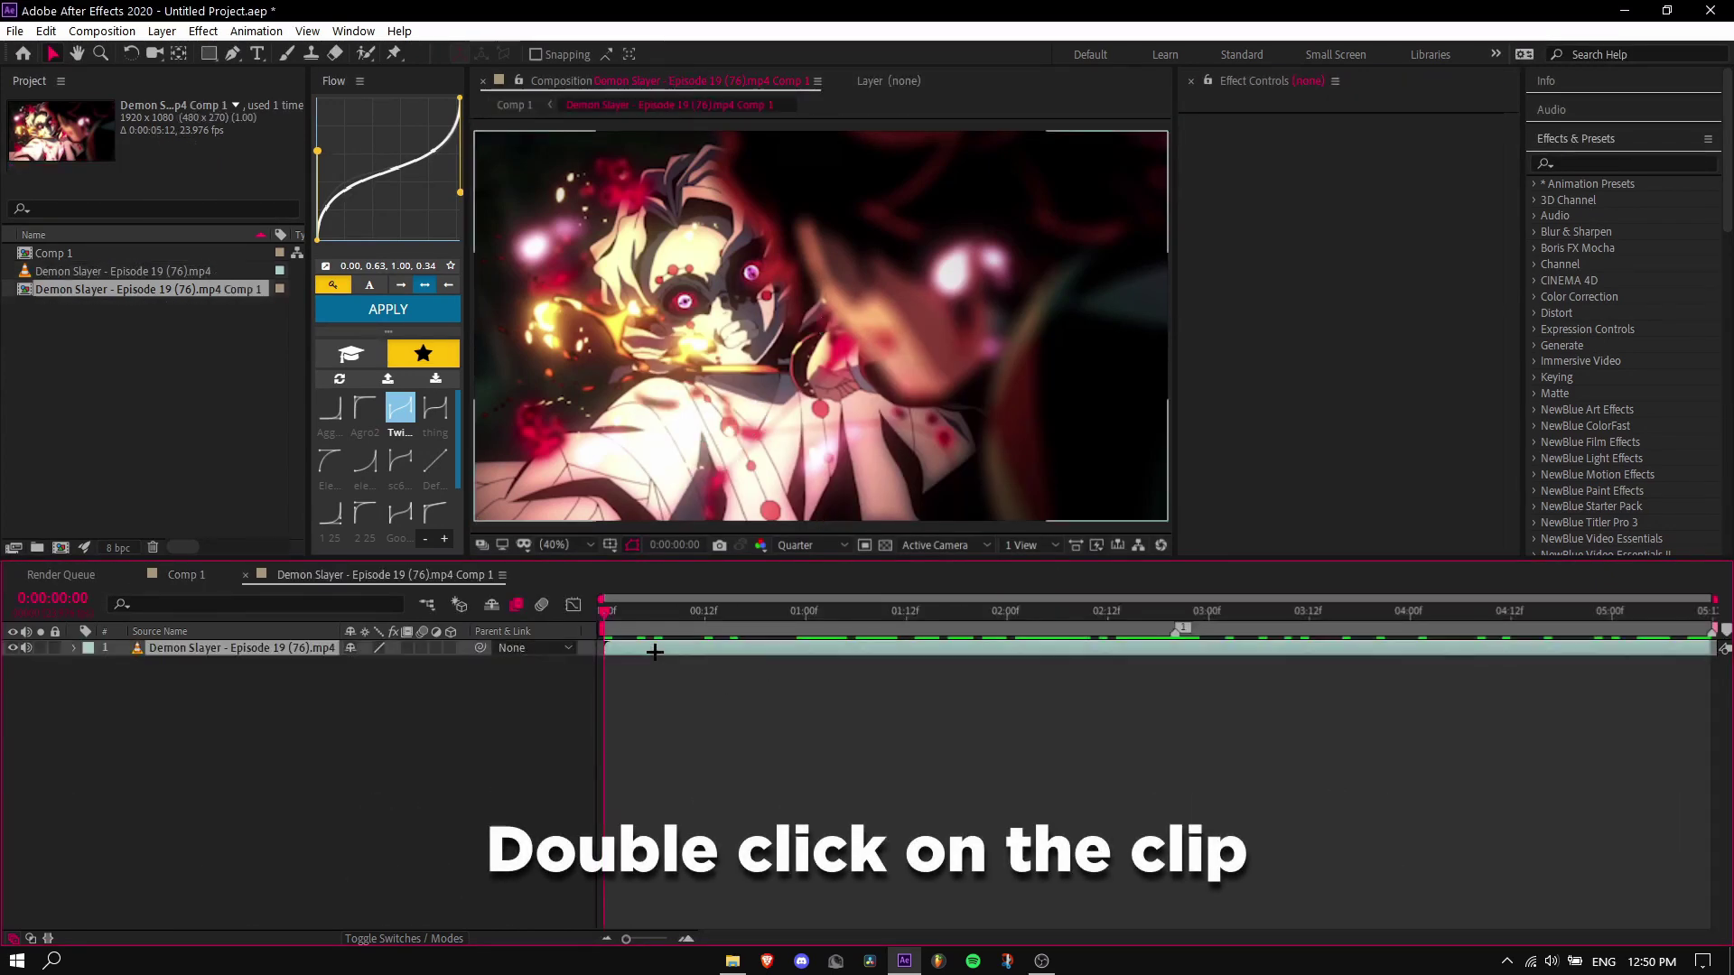
pyautogui.click(655, 651)
# Set the precomp's frame rate to 30 fps in Composition Settings
pyautogui.click(101, 30)
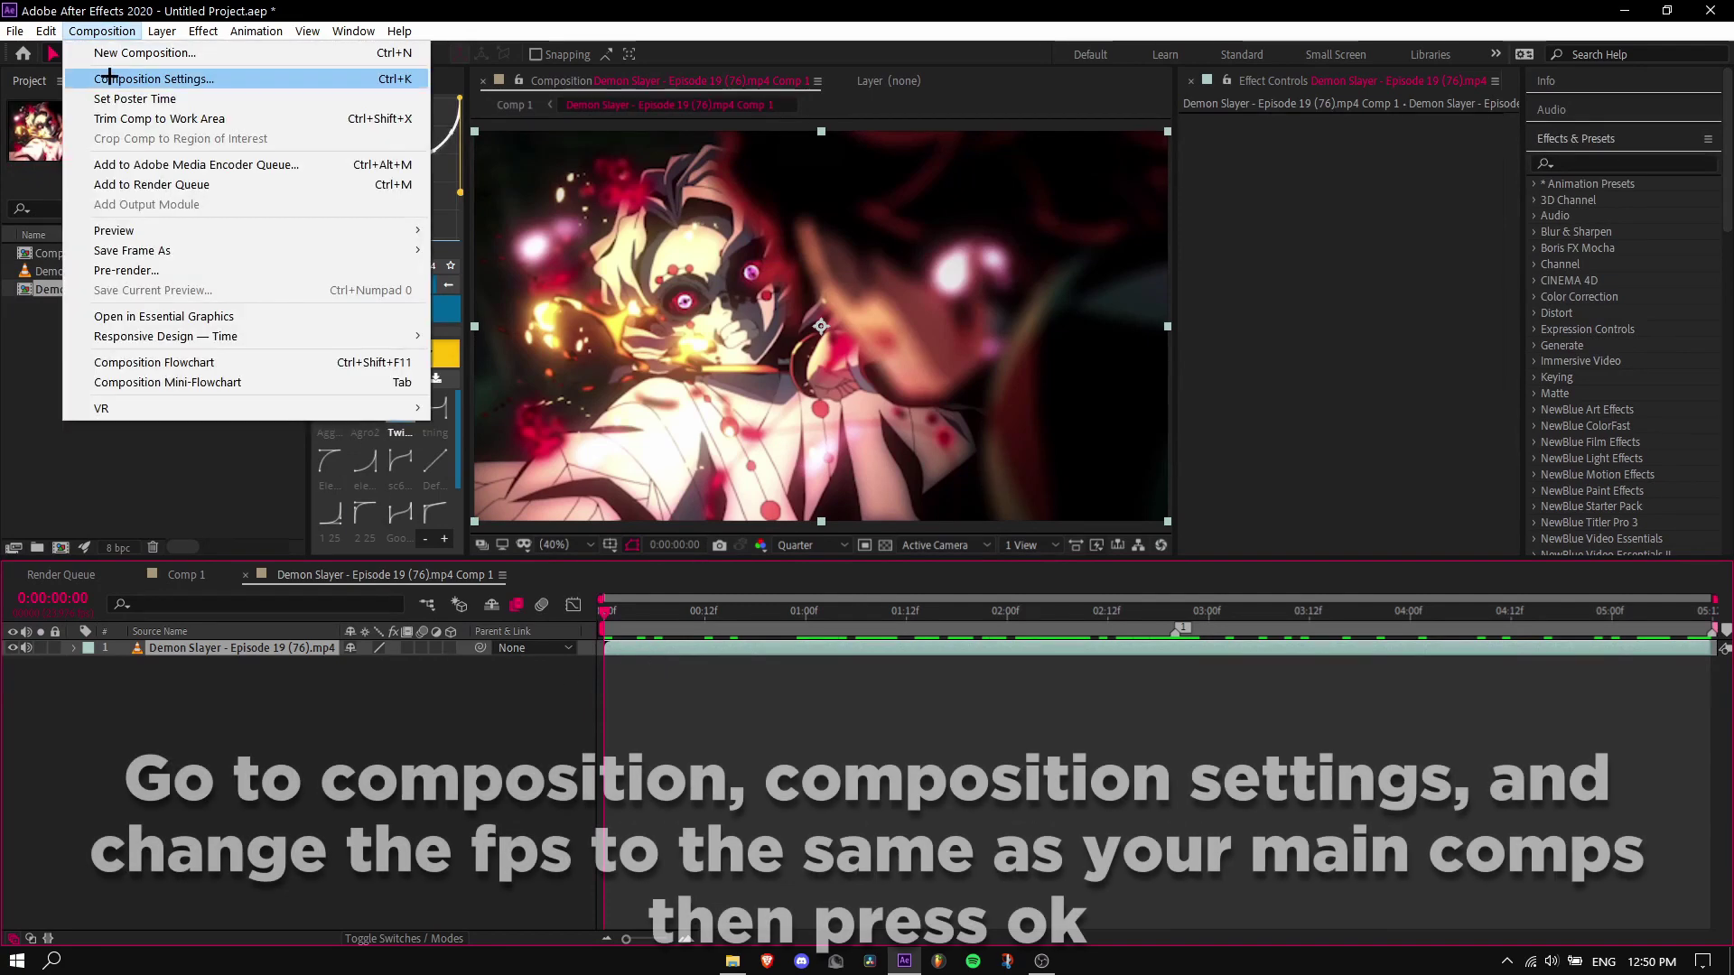
pyautogui.click(108, 78)
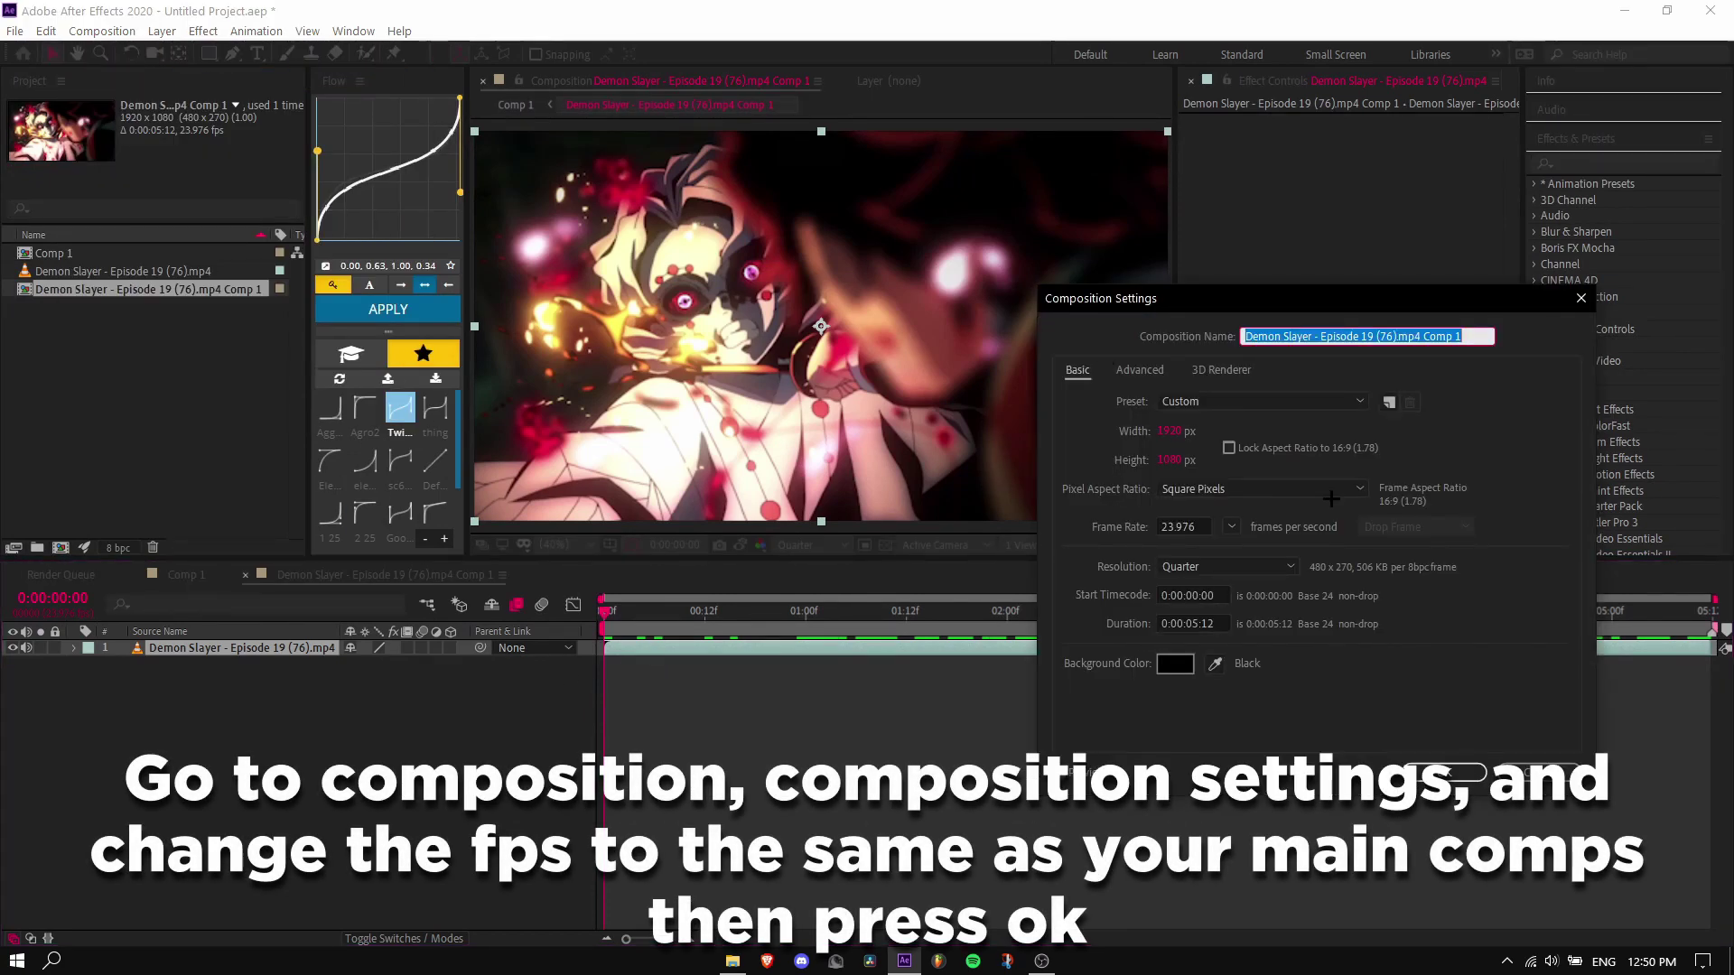
pyautogui.click(1232, 528)
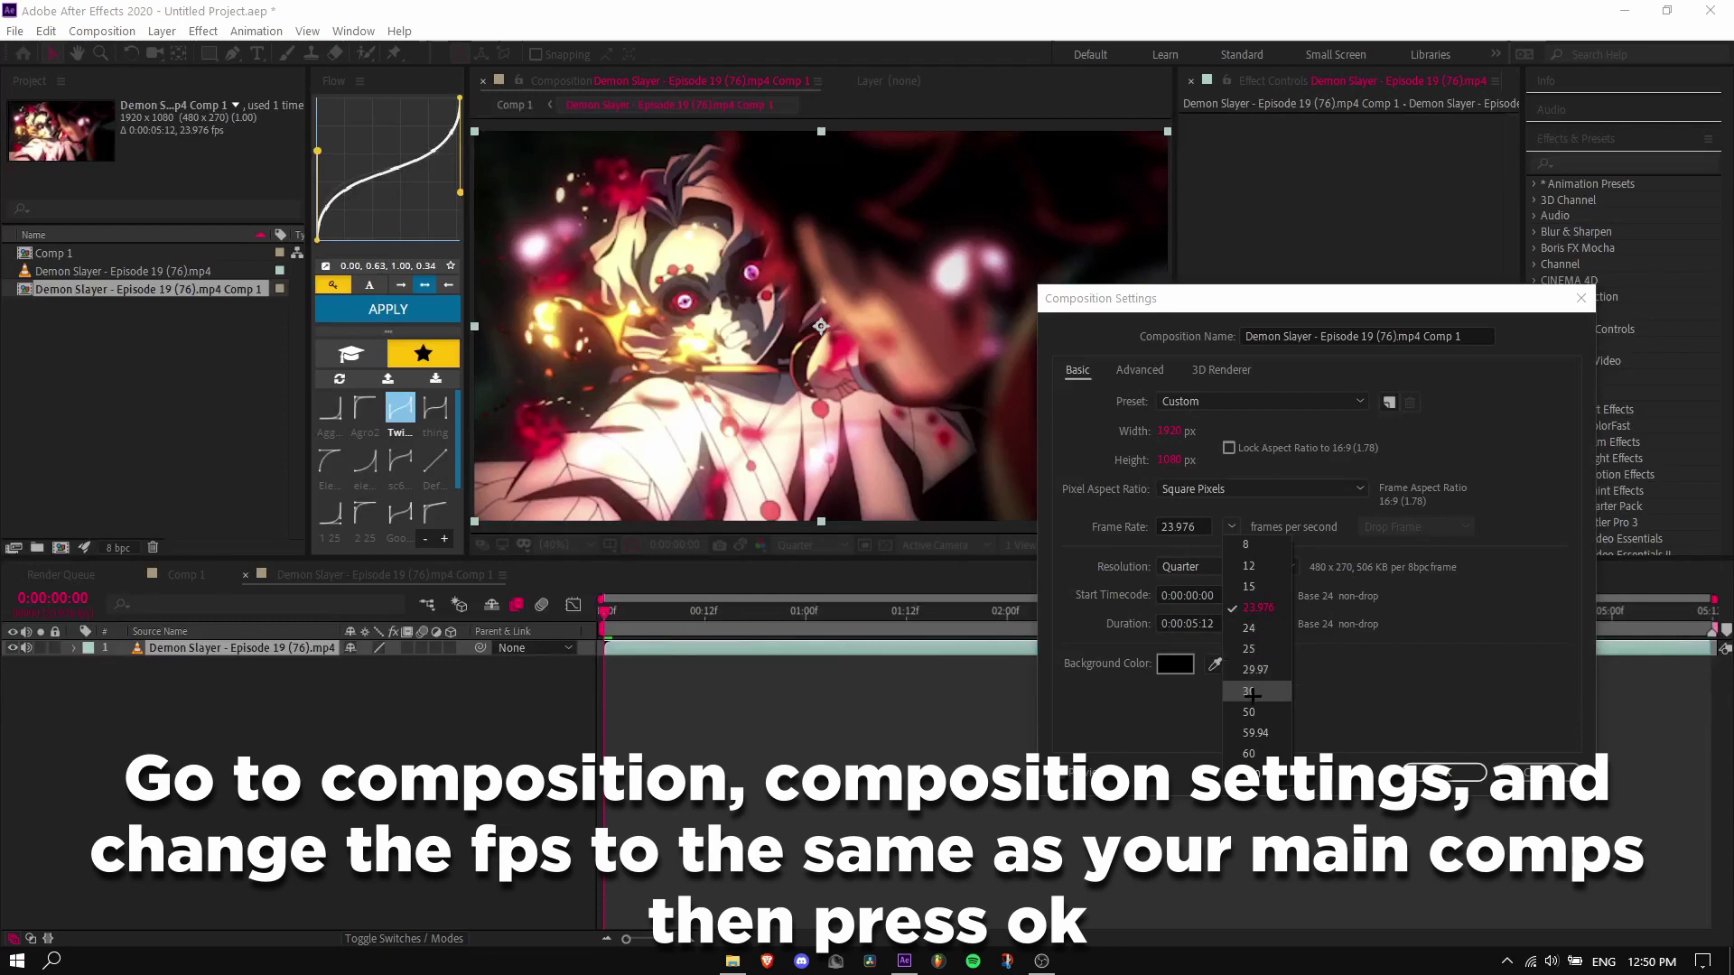
pyautogui.click(1251, 691)
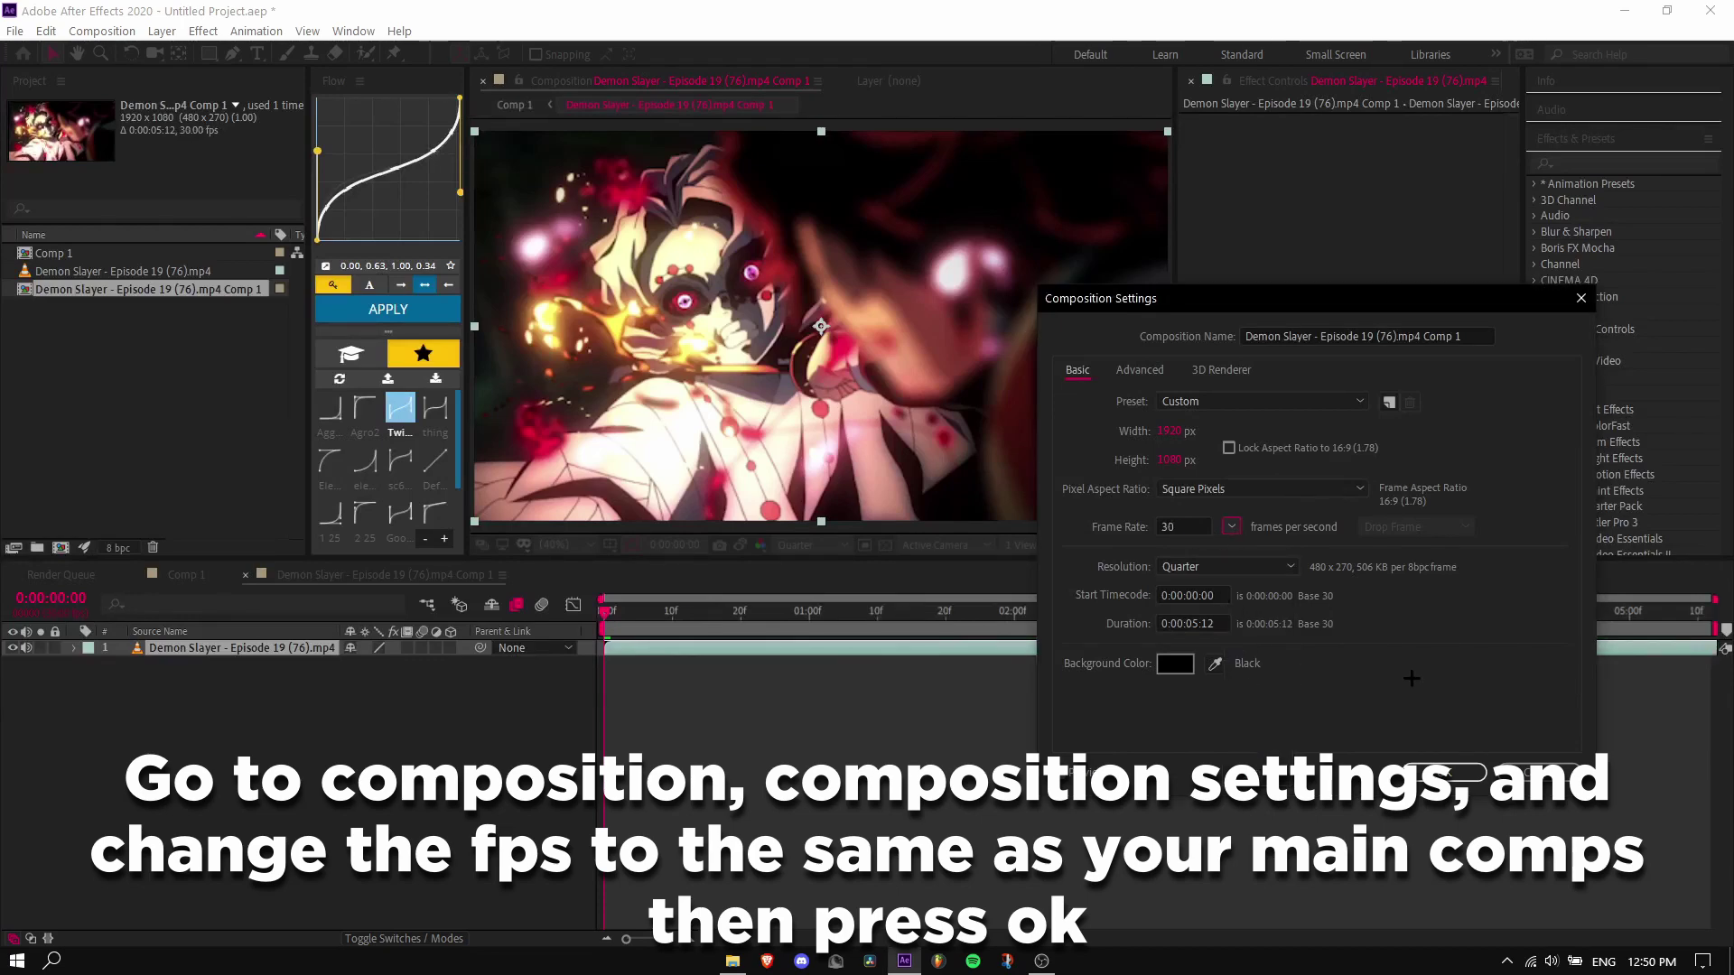
pyautogui.click(1445, 773)
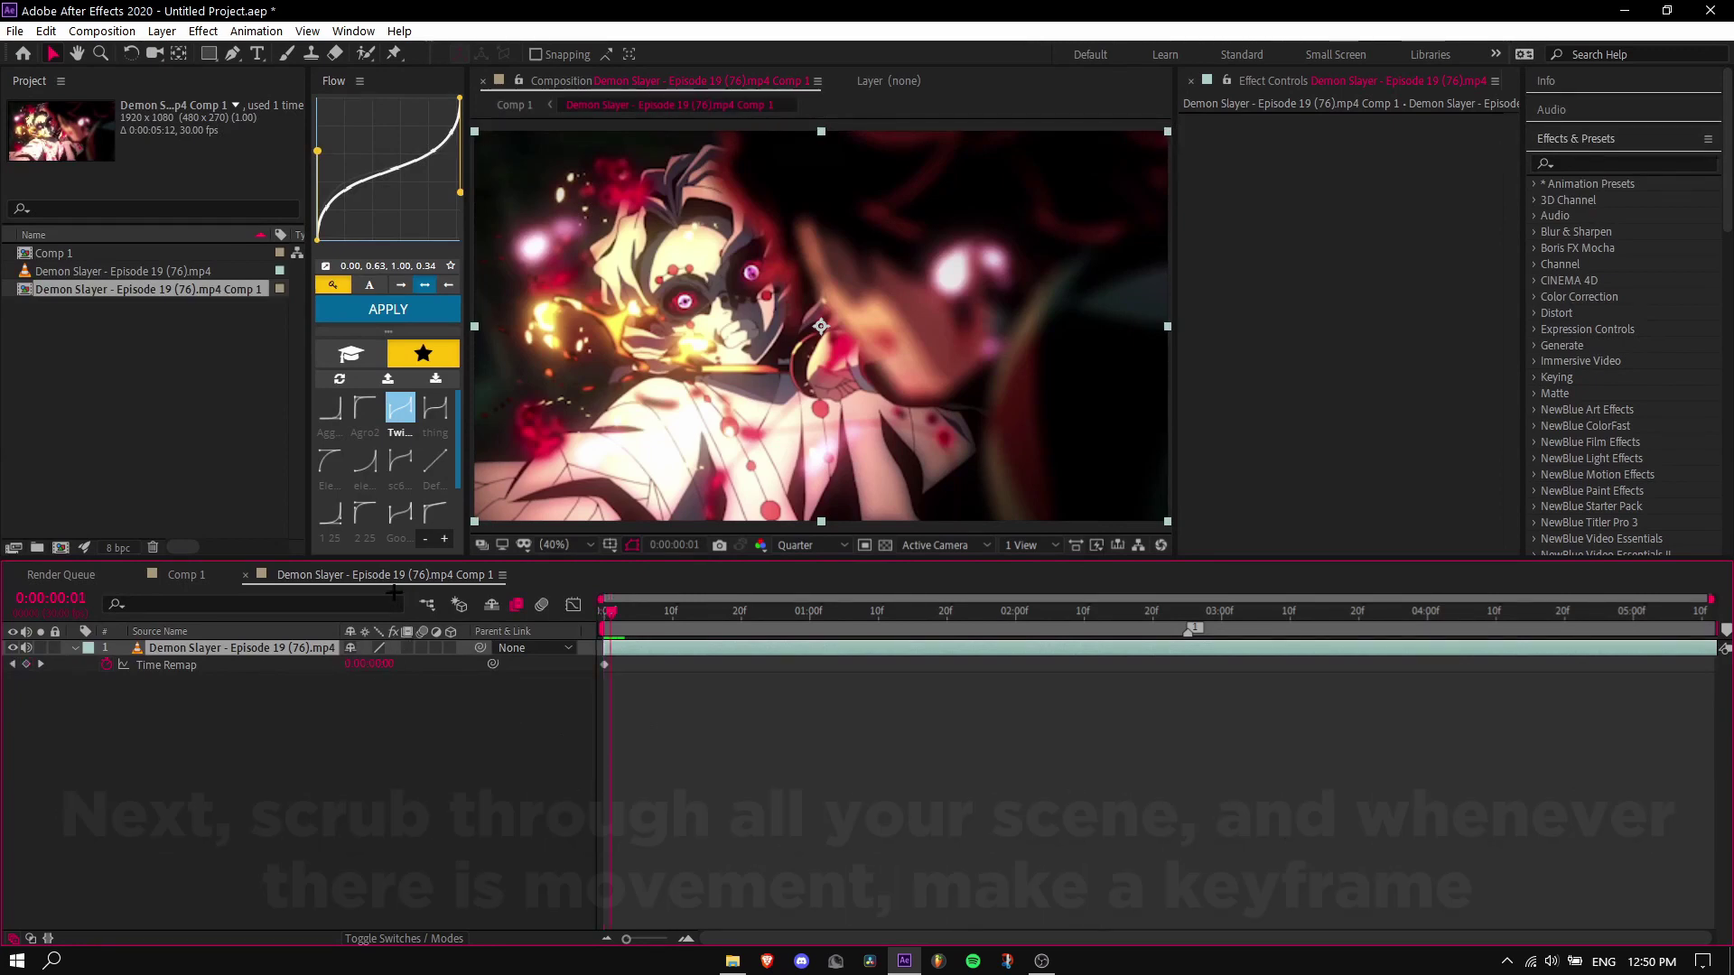
# Add Time Remap keyframes at the first moving frames, stepping frame by frame
pyautogui.press('pagedown')
pyautogui.press('pagedown')
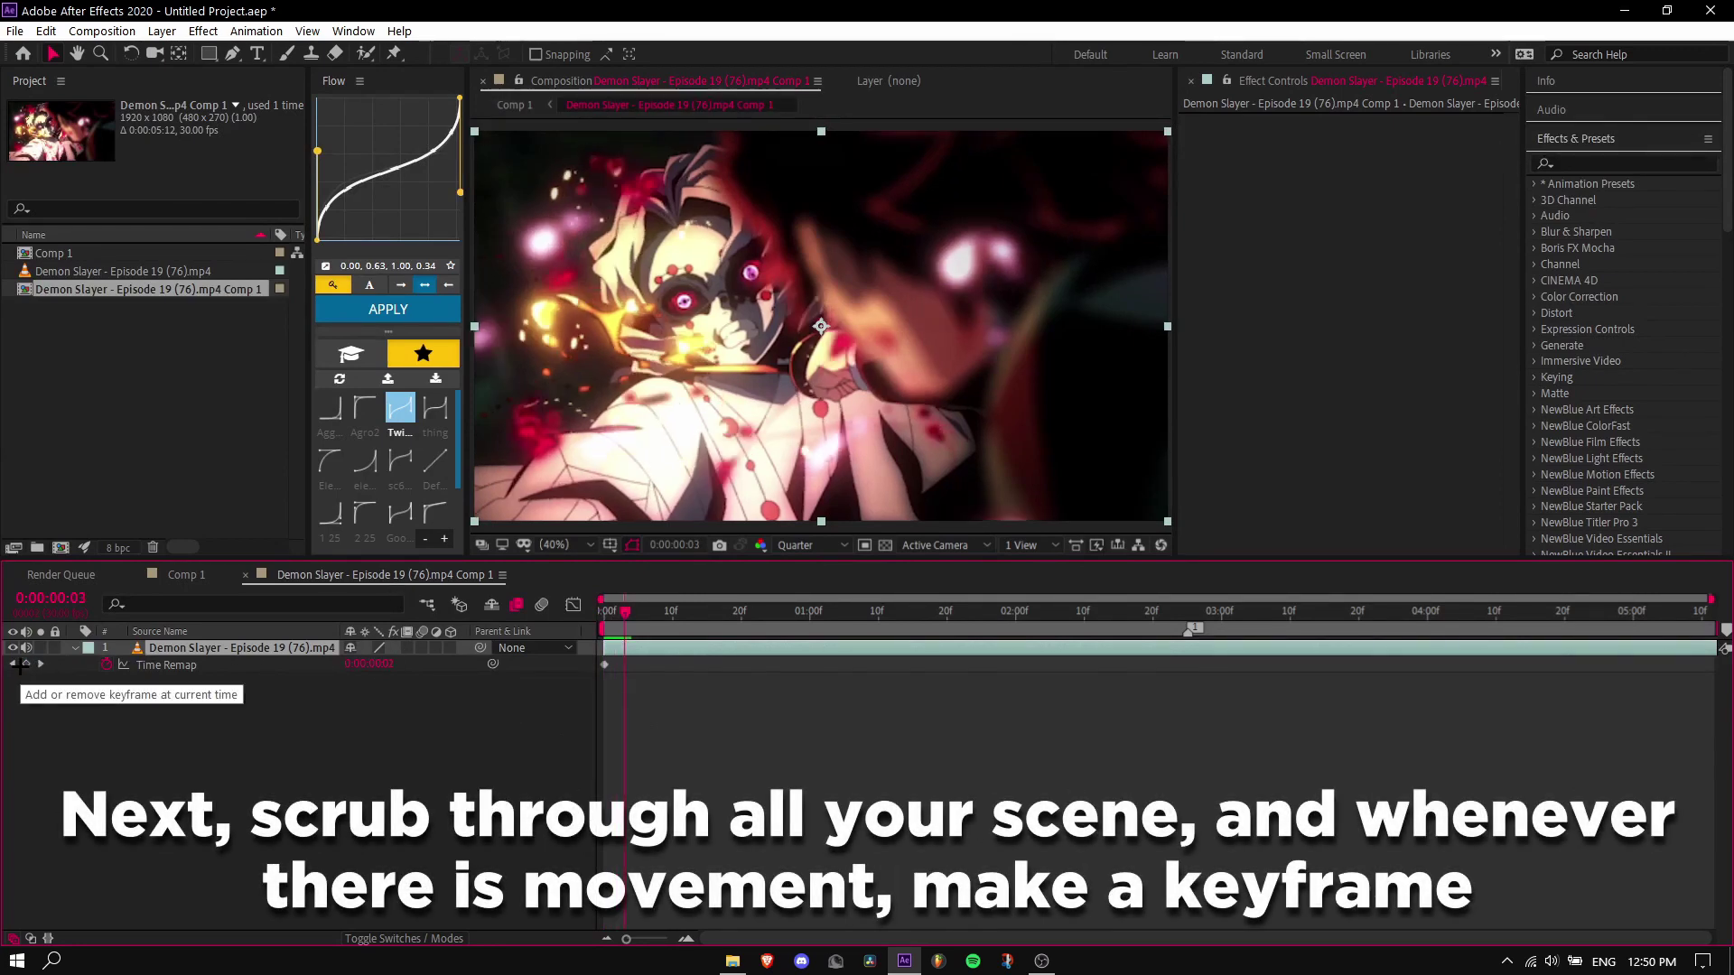
pyautogui.click(25, 665)
pyautogui.press('pagedown')
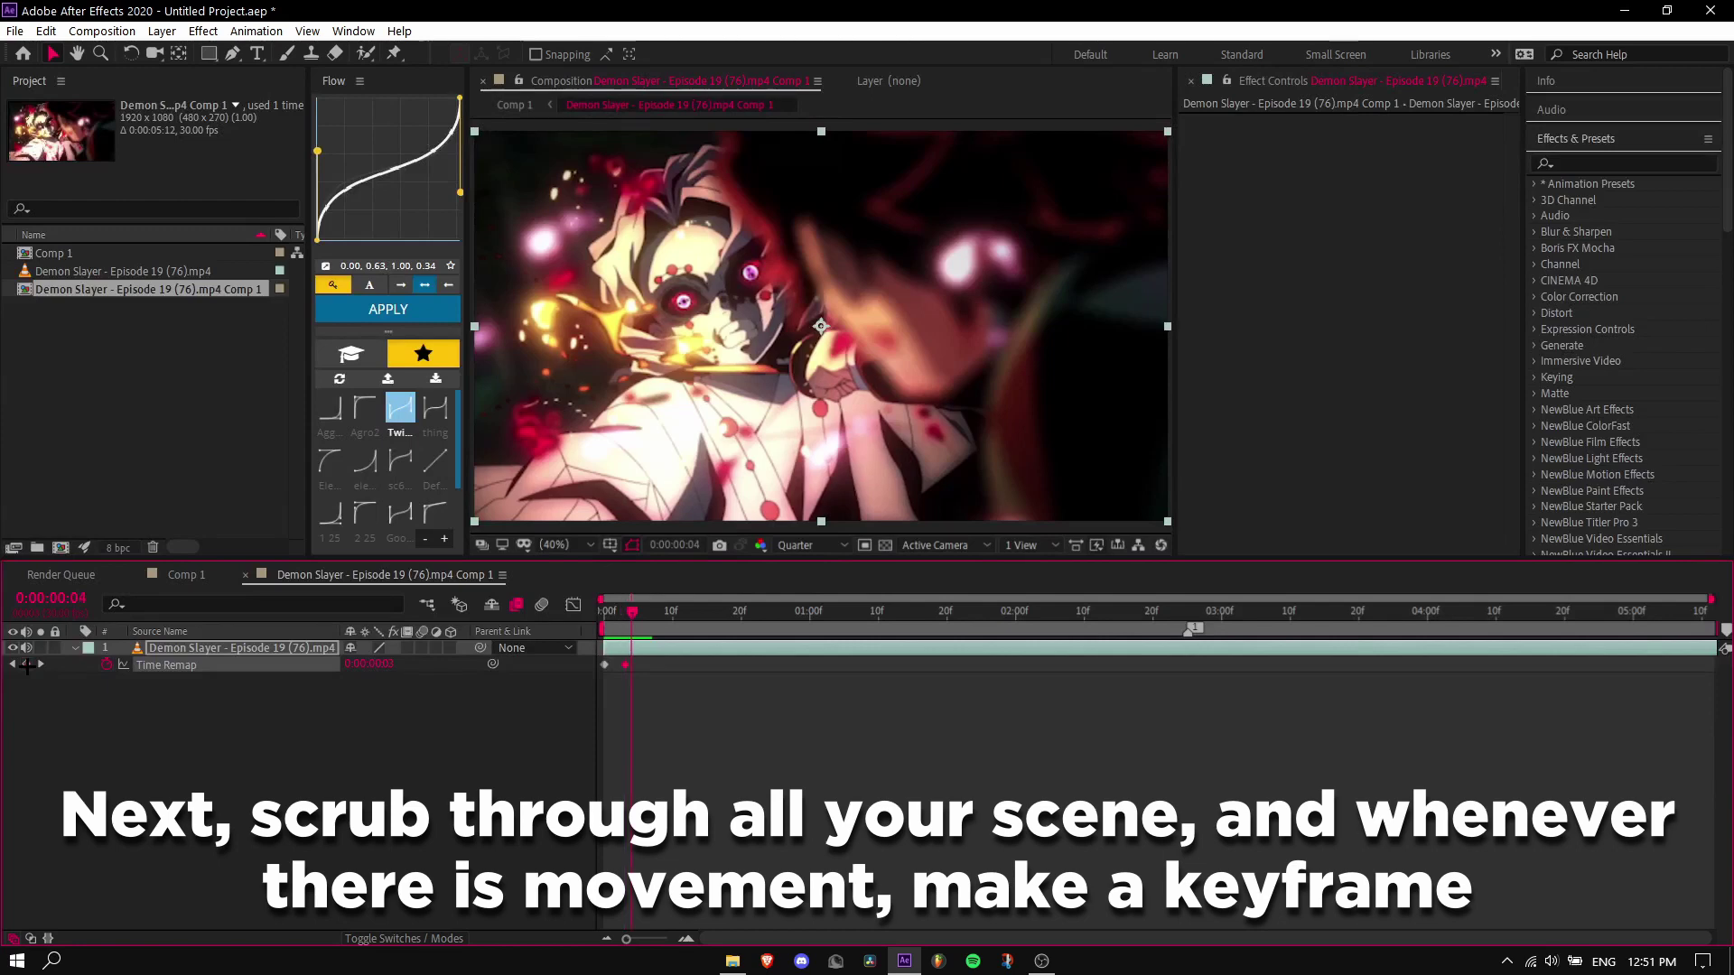
pyautogui.press('pagedown')
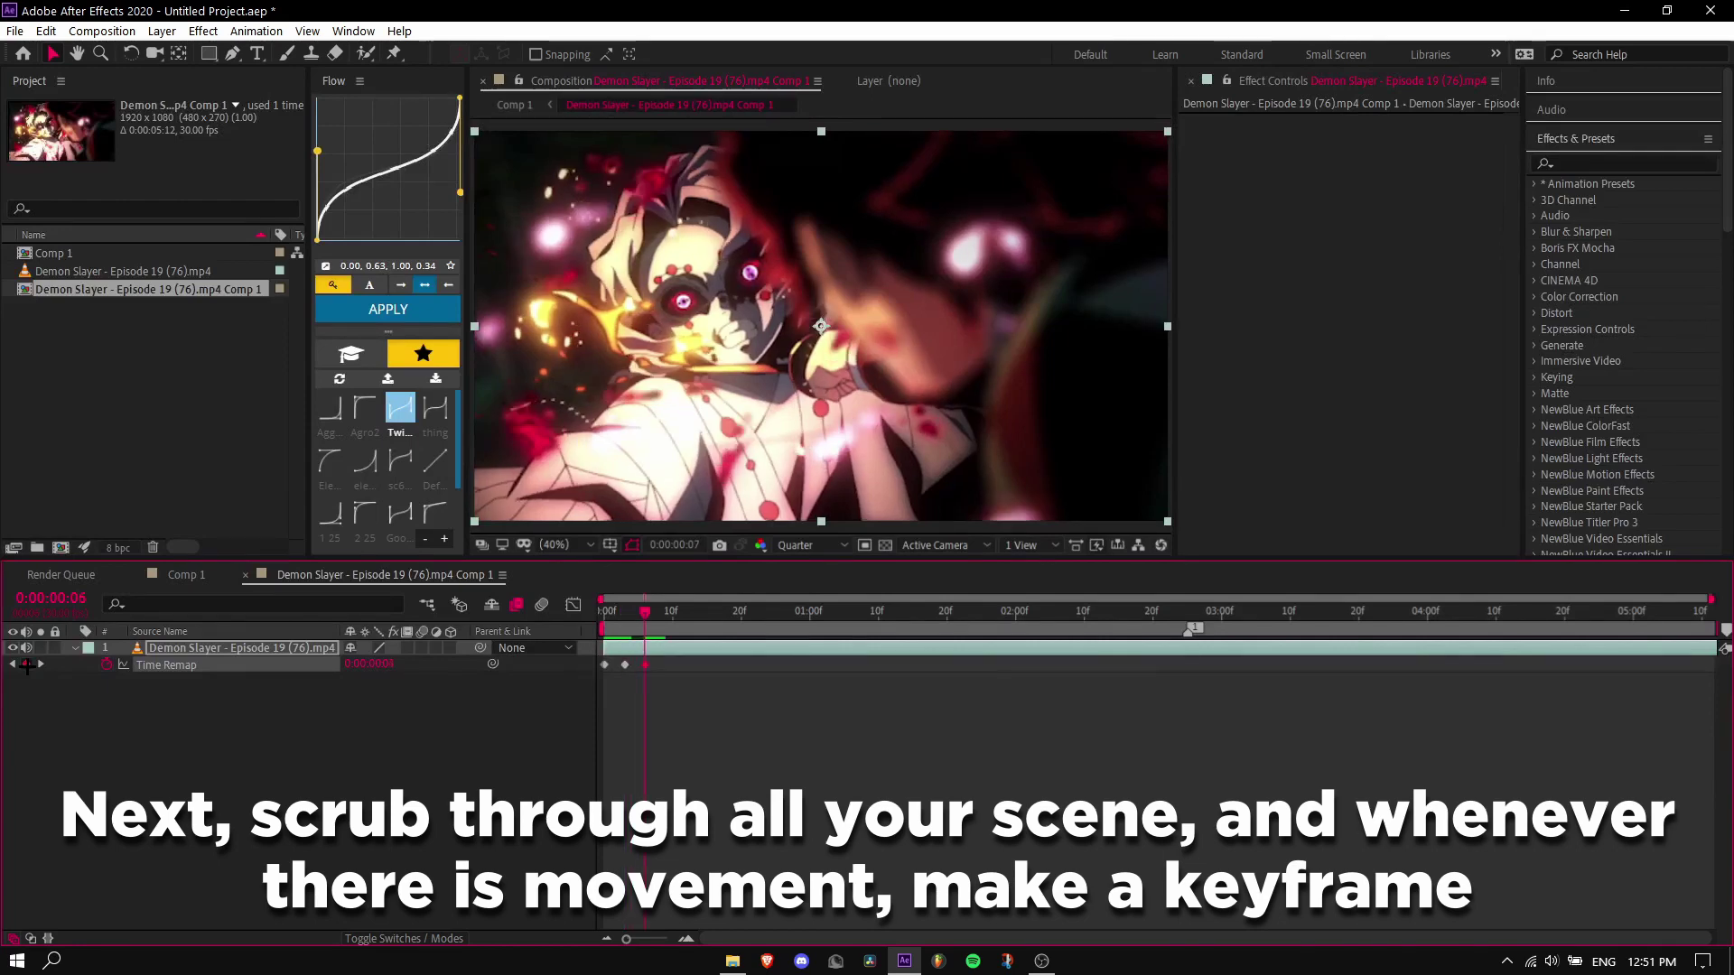
pyautogui.press('pagedown')
pyautogui.click(26, 666)
pyautogui.press('pagedown')
pyautogui.press('pagedown')
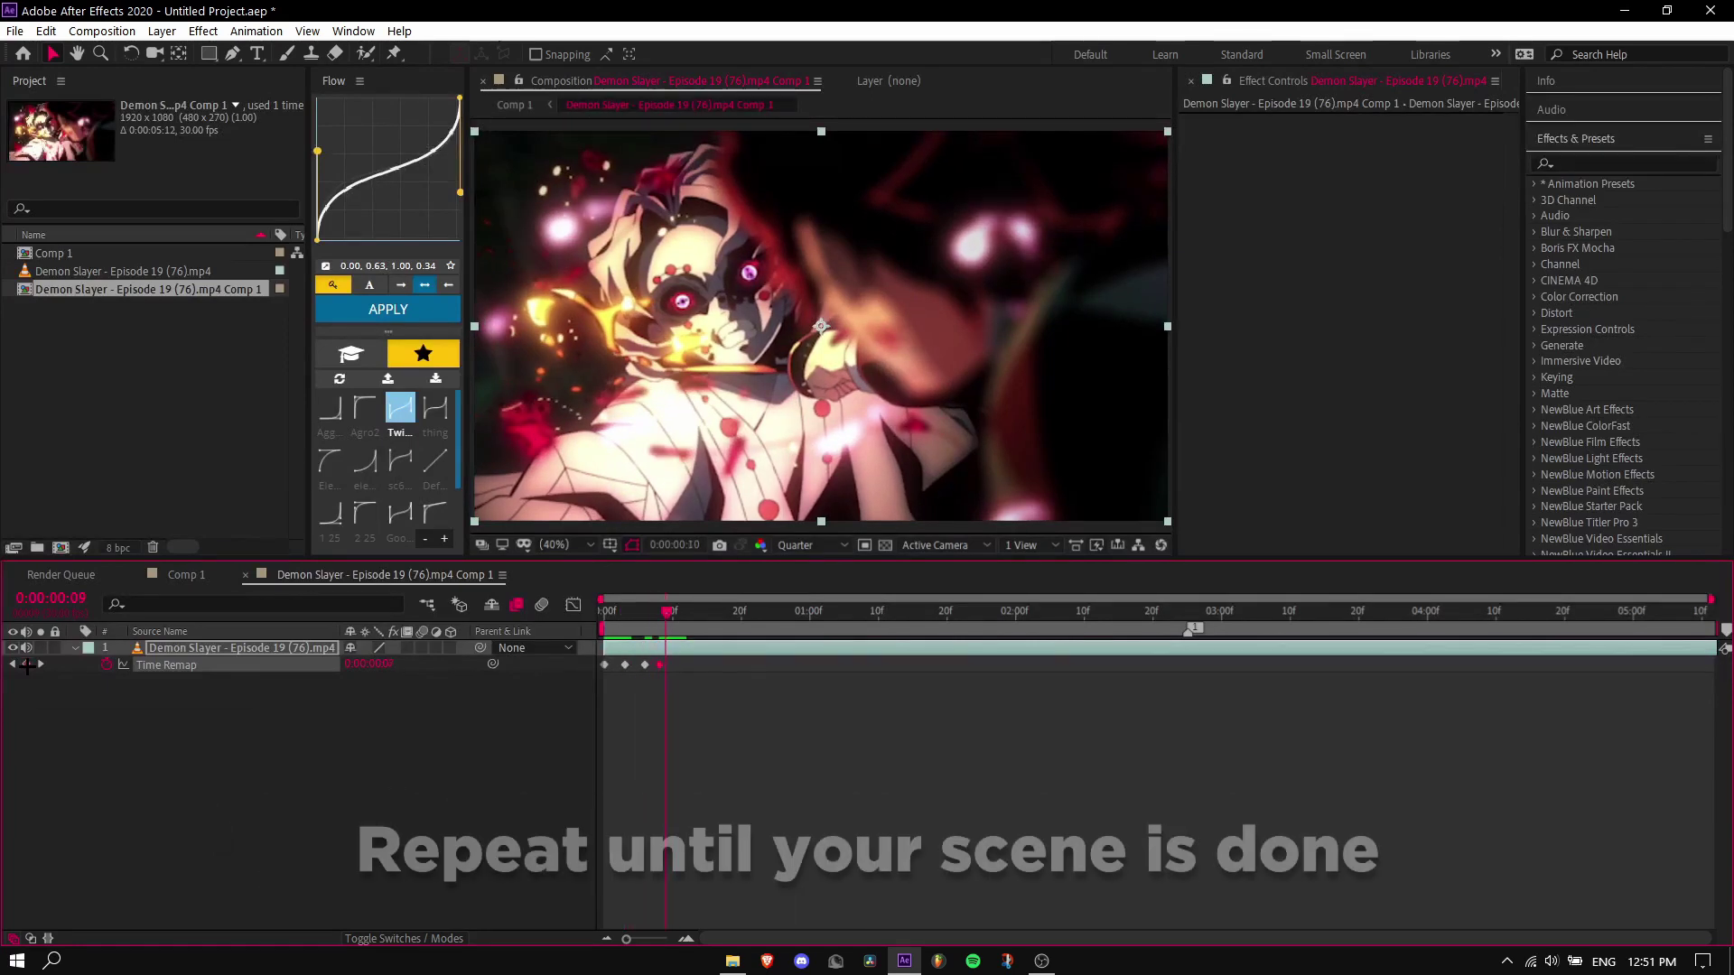
pyautogui.press('pagedown')
pyautogui.press('pagedown')
pyautogui.press('pagedown')
pyautogui.click(25, 666)
pyautogui.press('pagedown')
pyautogui.press('pagedown')
pyautogui.press('pagedown')
pyautogui.click(26, 666)
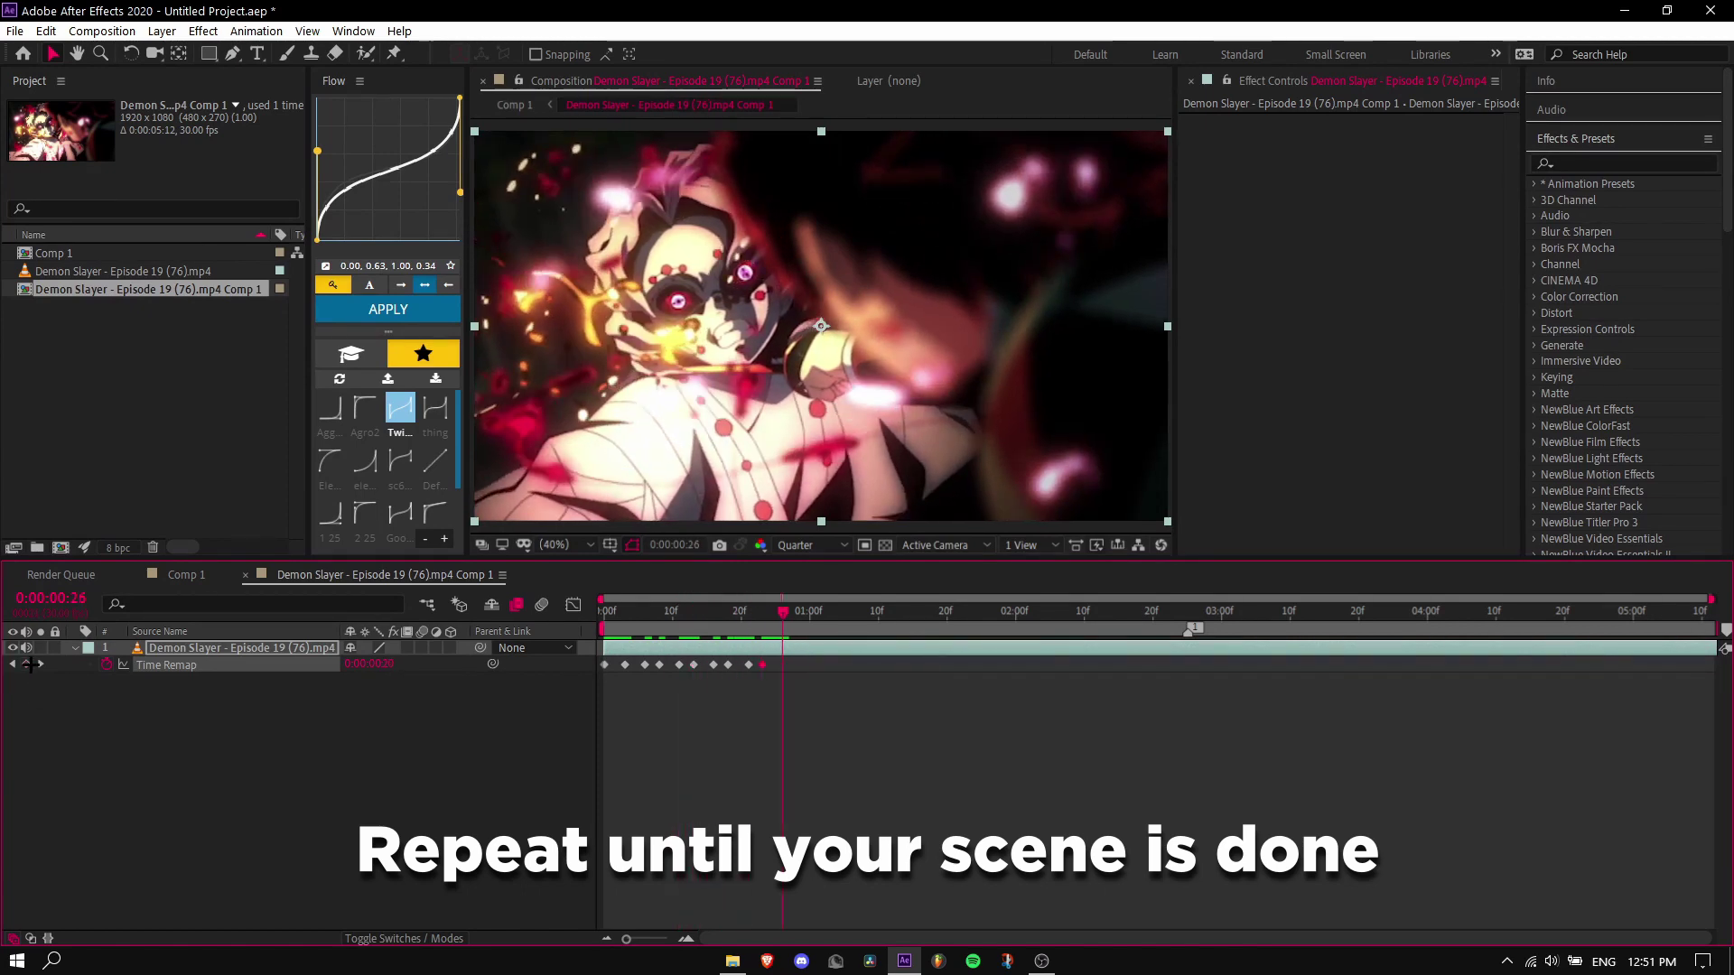
pyautogui.press('pagedown')
pyautogui.press('pagedown')
pyautogui.press('pagedown')
pyautogui.click(25, 666)
# Keyframe each remaining moving frame up to about 0:00:02:23, then return to the start
pyautogui.press('pagedown')
pyautogui.press('pagedown')
pyautogui.press('pagedown')
pyautogui.click(25, 665)
pyautogui.press('pagedown')
pyautogui.press('pagedown')
pyautogui.click(26, 666)
pyautogui.press('pagedown')
pyautogui.press('pagedown')
pyautogui.press('pagedown')
pyautogui.click(26, 666)
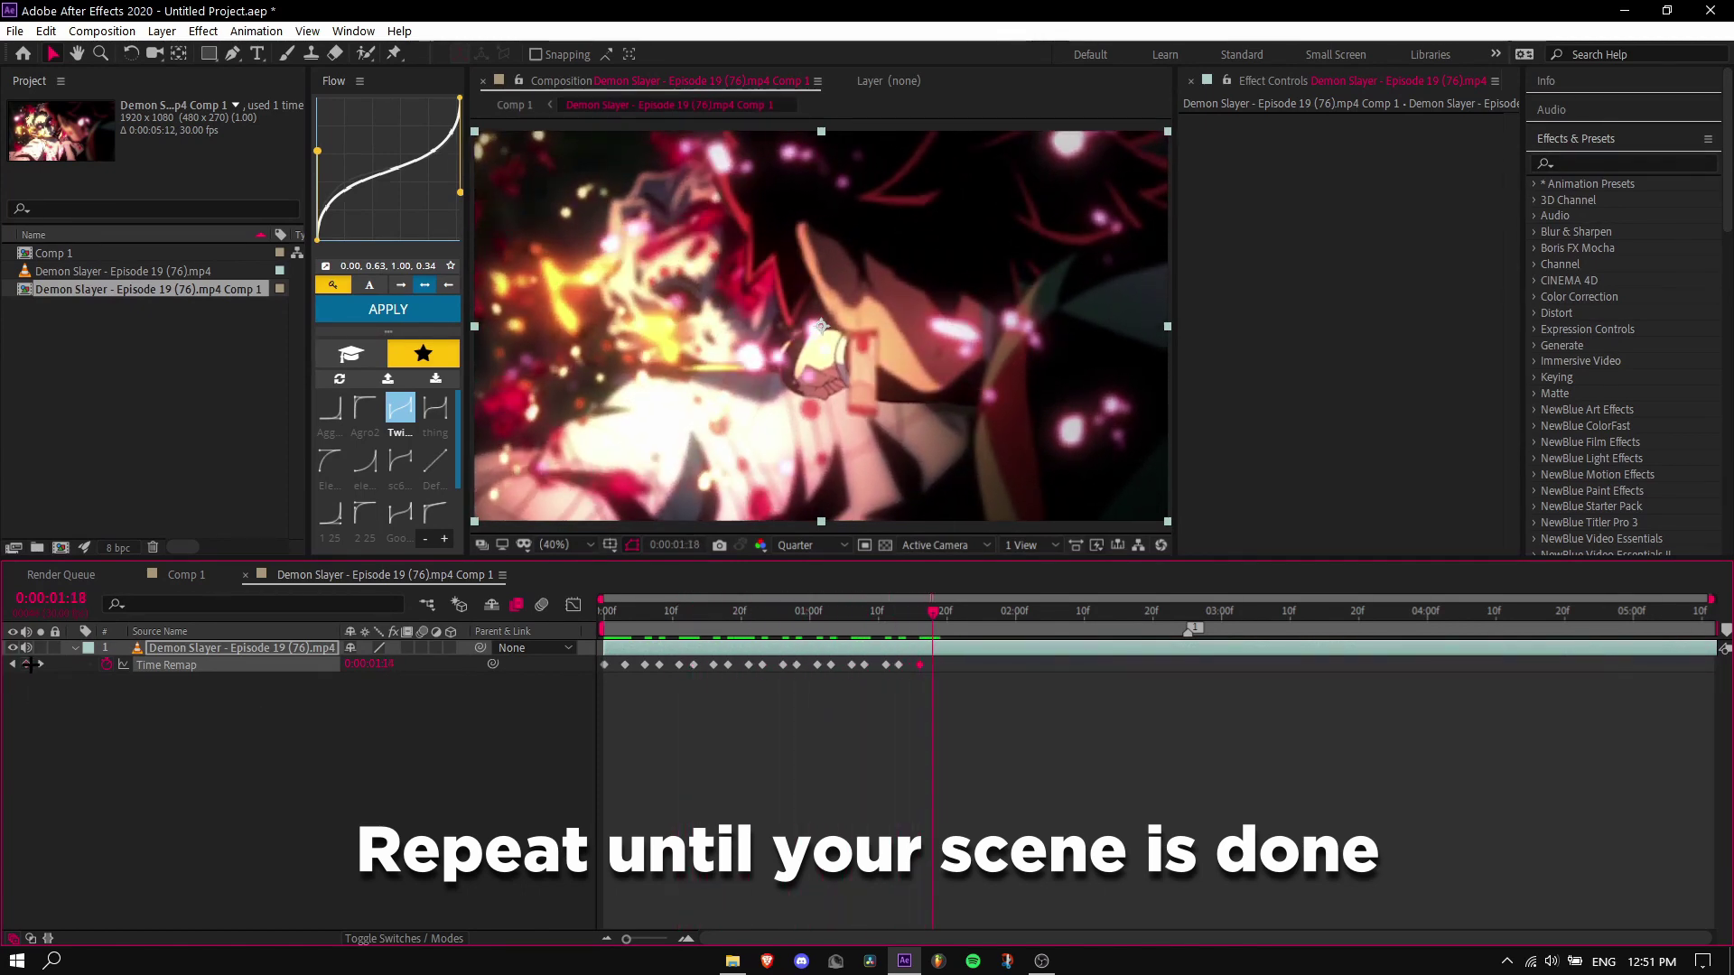
pyautogui.press('pagedown')
pyautogui.press('pagedown')
pyautogui.press('pagedown')
pyautogui.click(25, 666)
pyautogui.press('pagedown')
pyautogui.press('pagedown')
pyautogui.press('pagedown')
pyautogui.click(25, 666)
pyautogui.press('pagedown')
pyautogui.press('pagedown')
pyautogui.press('pagedown')
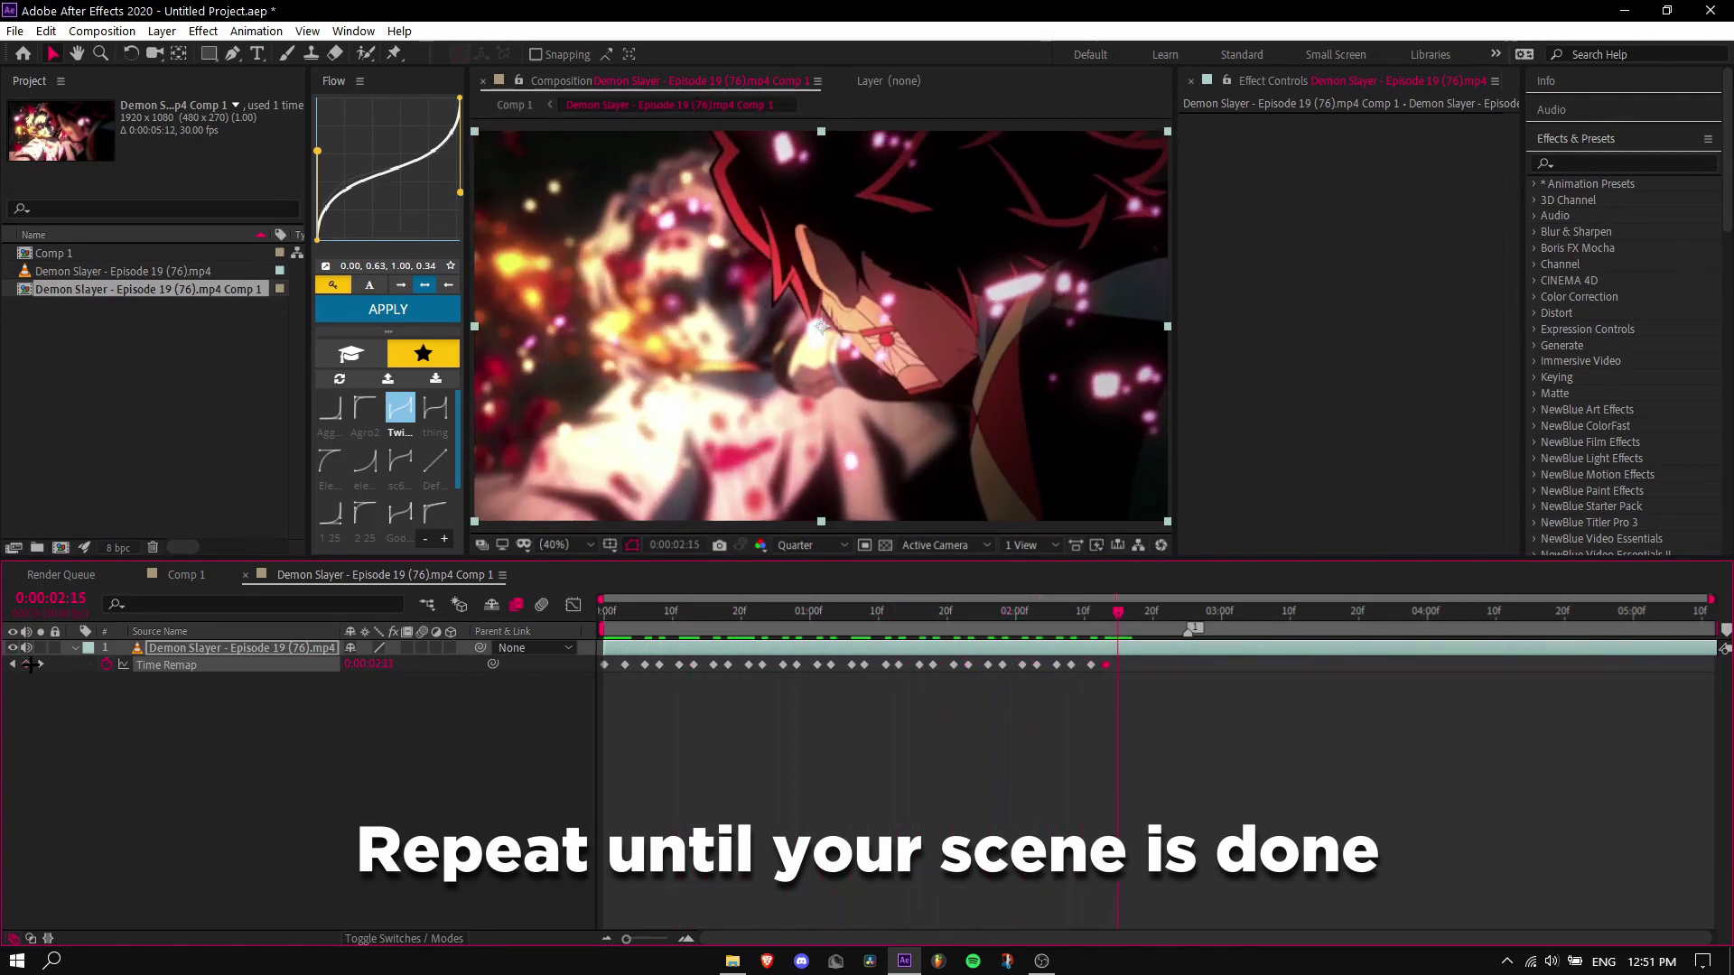
pyautogui.click(25, 666)
pyautogui.click(25, 665)
pyautogui.press('Home')
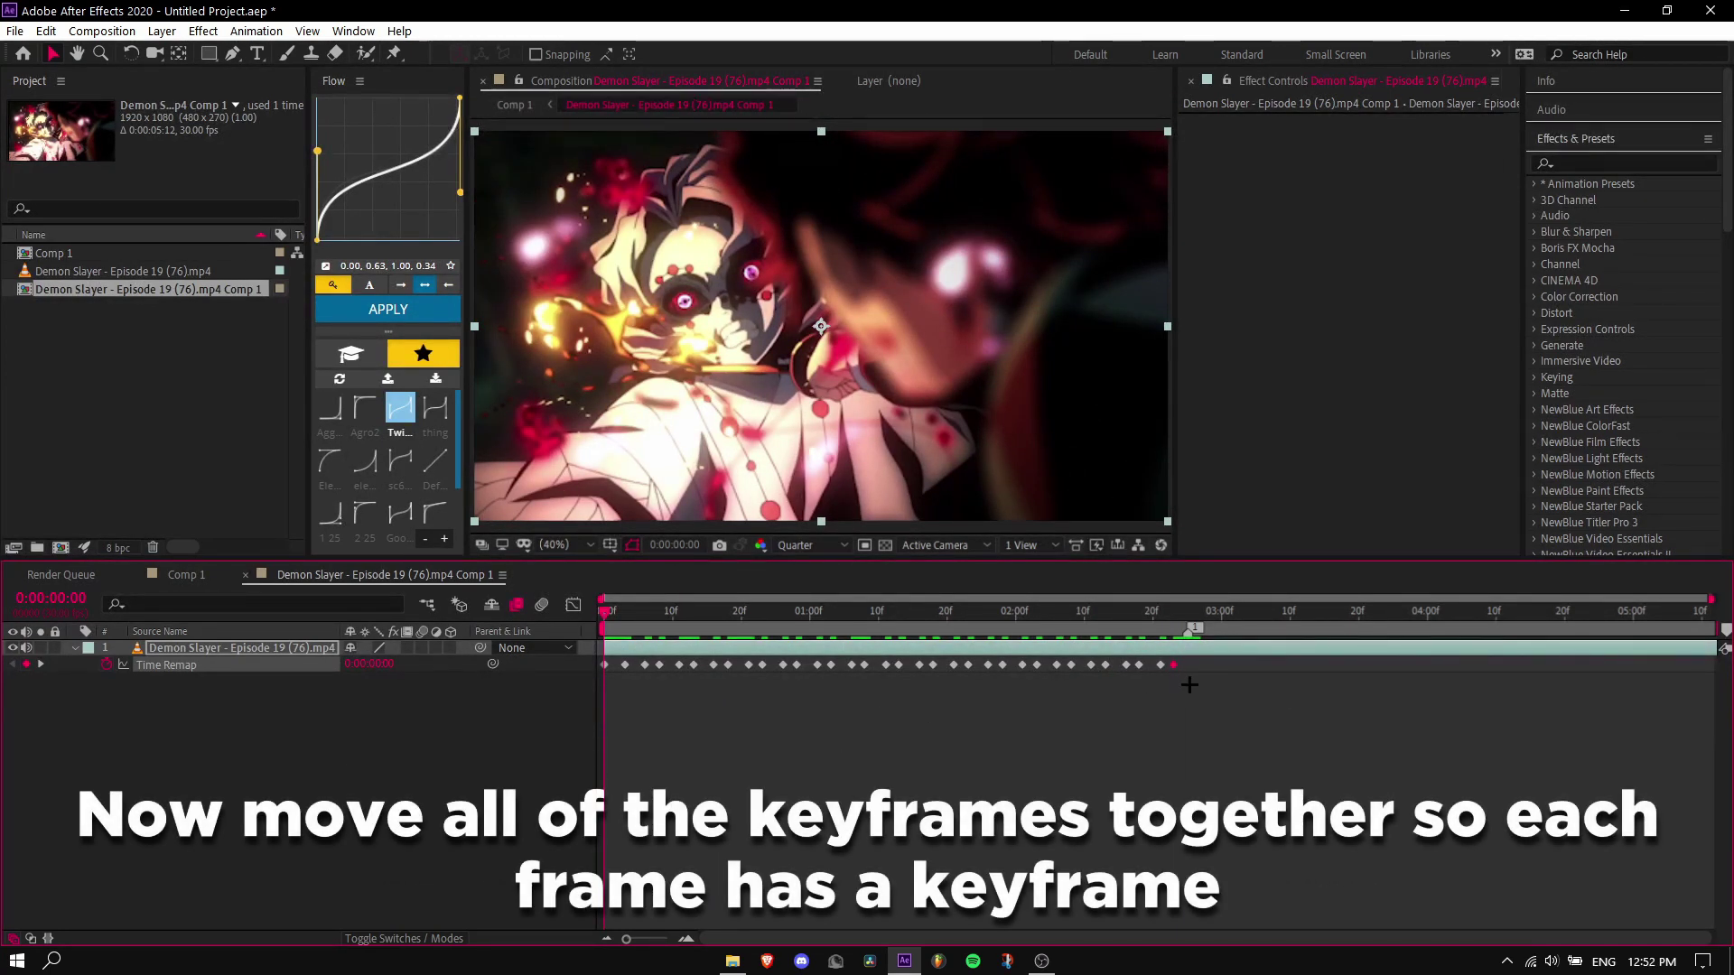
# Select the trailing Time Remap keyframes and pack them one frame apart near the start
pyautogui.moveTo(1262, 684); pyautogui.dragTo(624, 668)
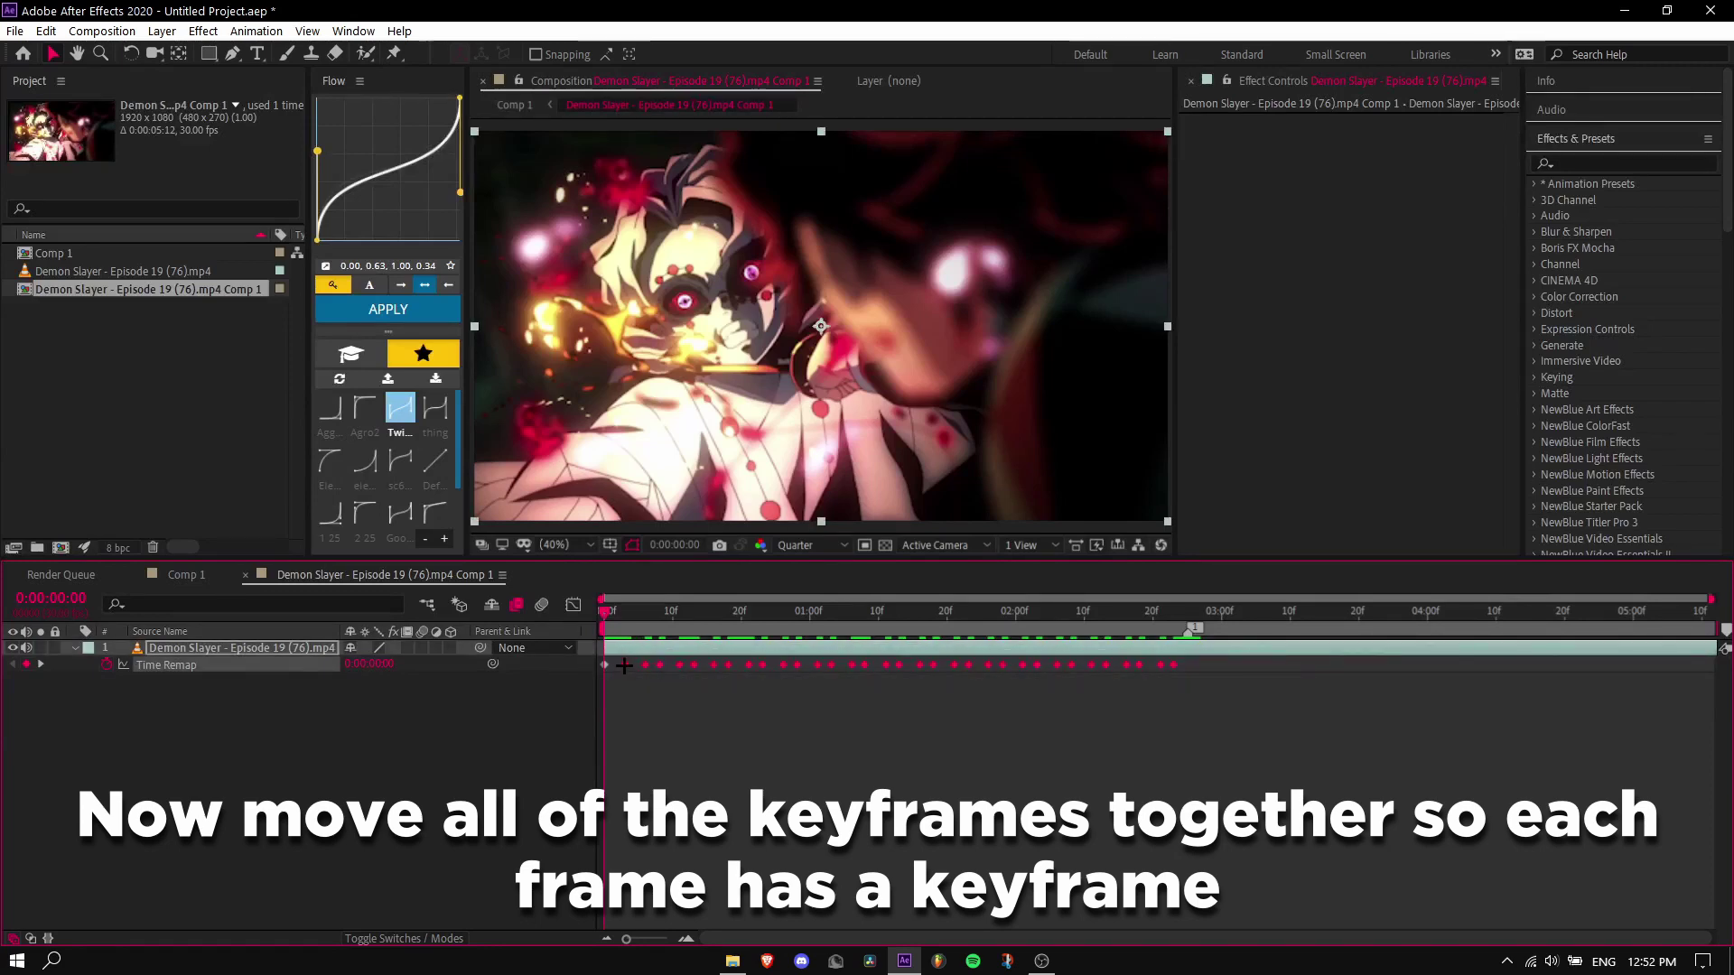
pyautogui.moveTo(1210, 709); pyautogui.dragTo(632, 668)
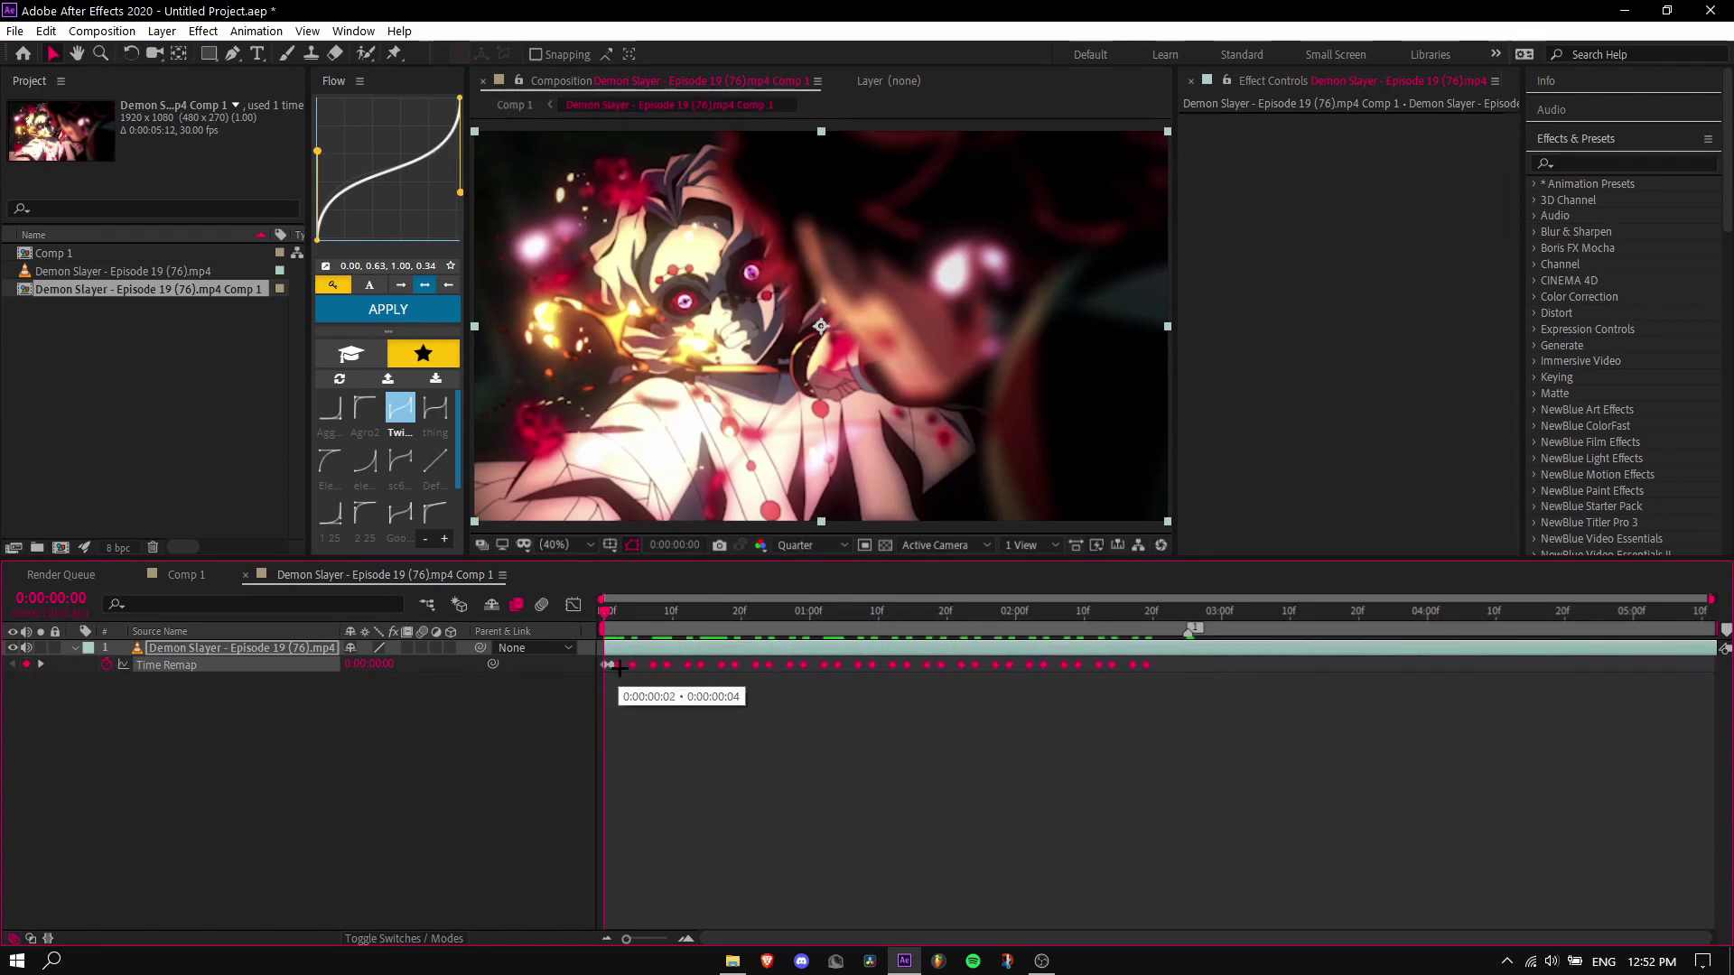
pyautogui.click(685, 938)
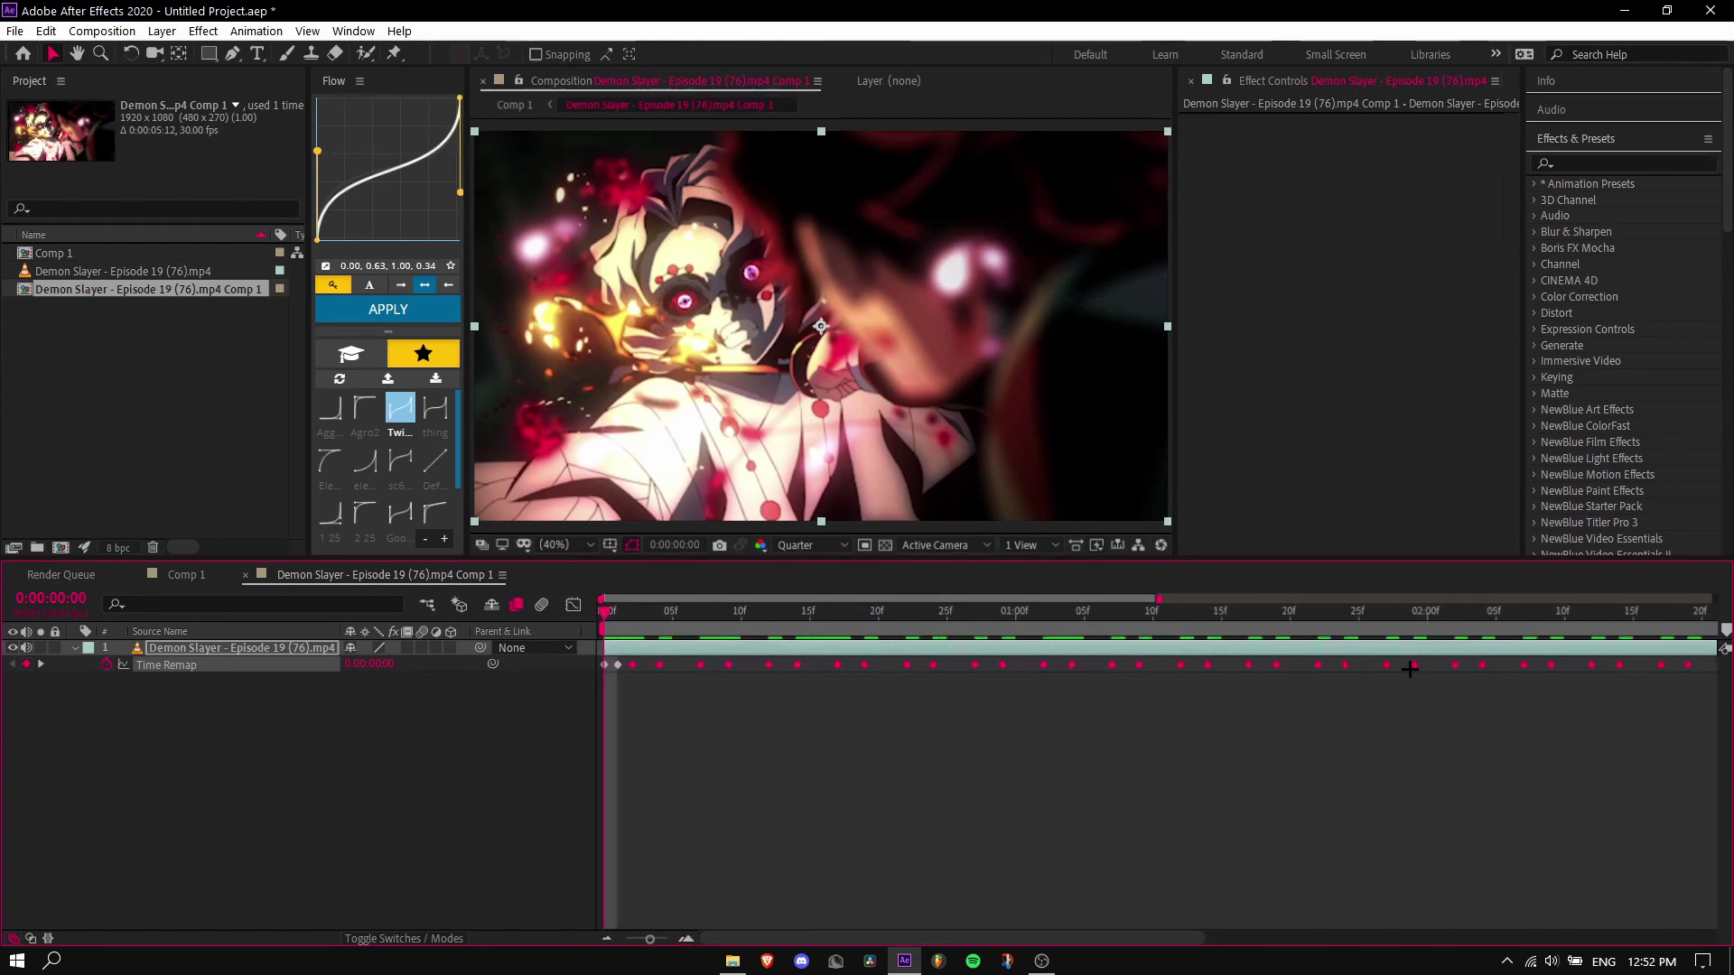
pyautogui.moveTo(1343, 668); pyautogui.dragTo(663, 666)
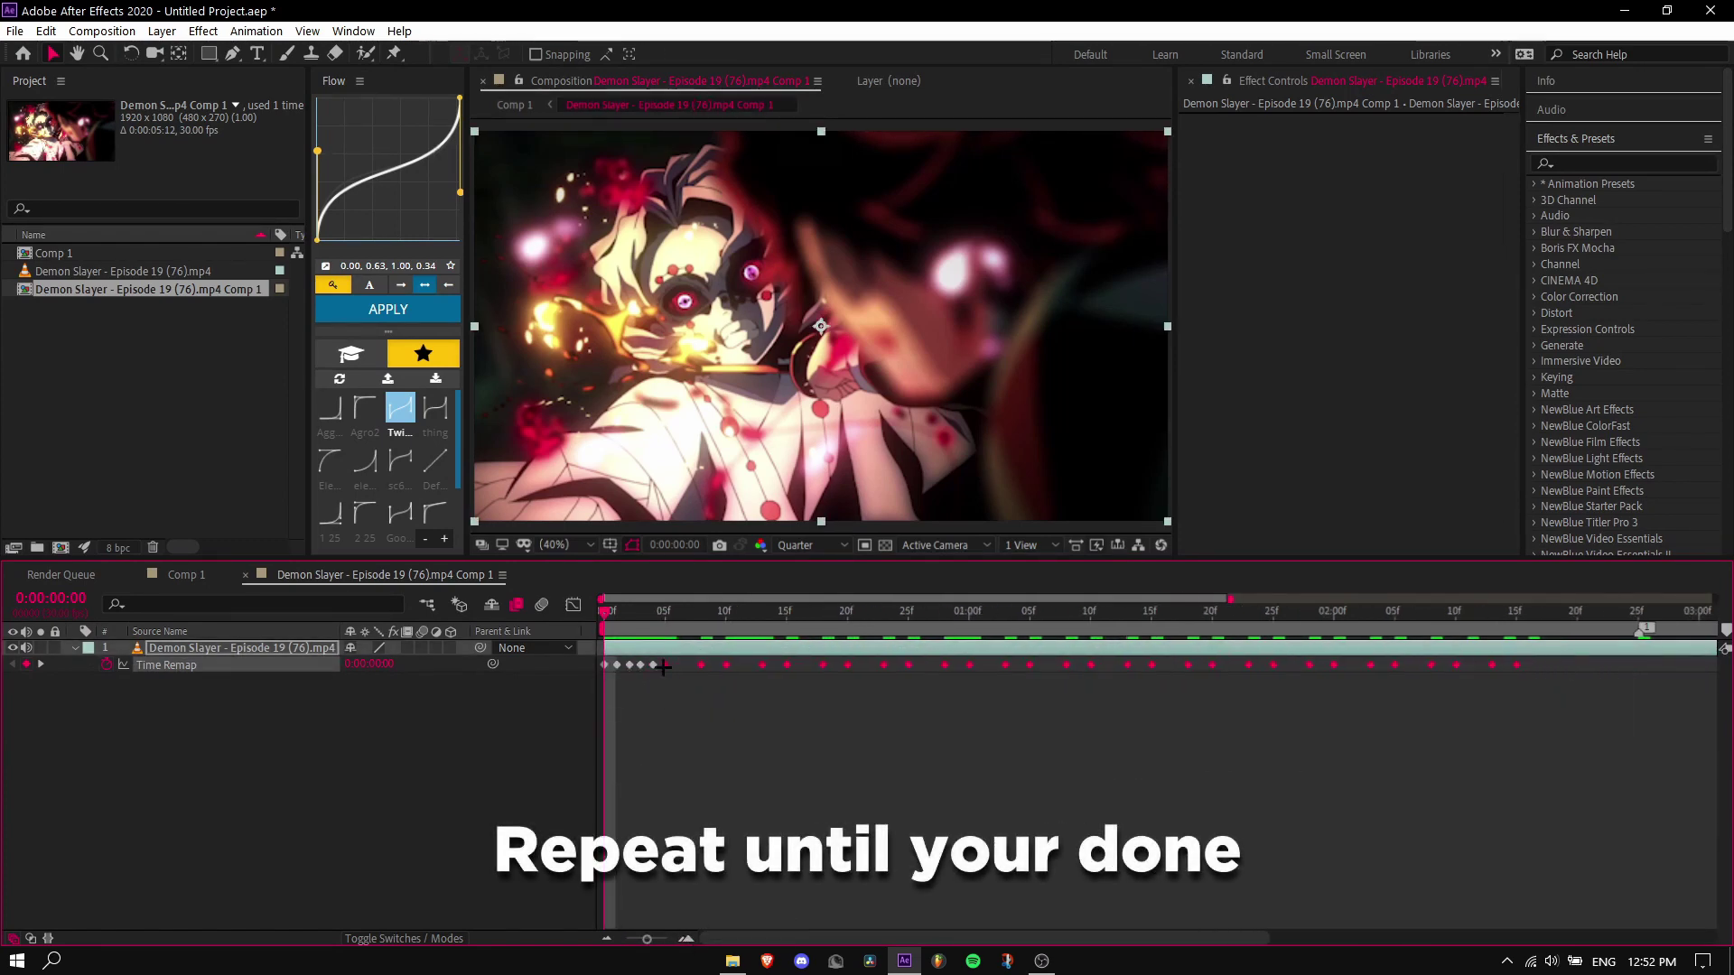
pyautogui.moveTo(1544, 708); pyautogui.dragTo(718, 659)
pyautogui.moveTo(1517, 665); pyautogui.dragTo(1470, 707)
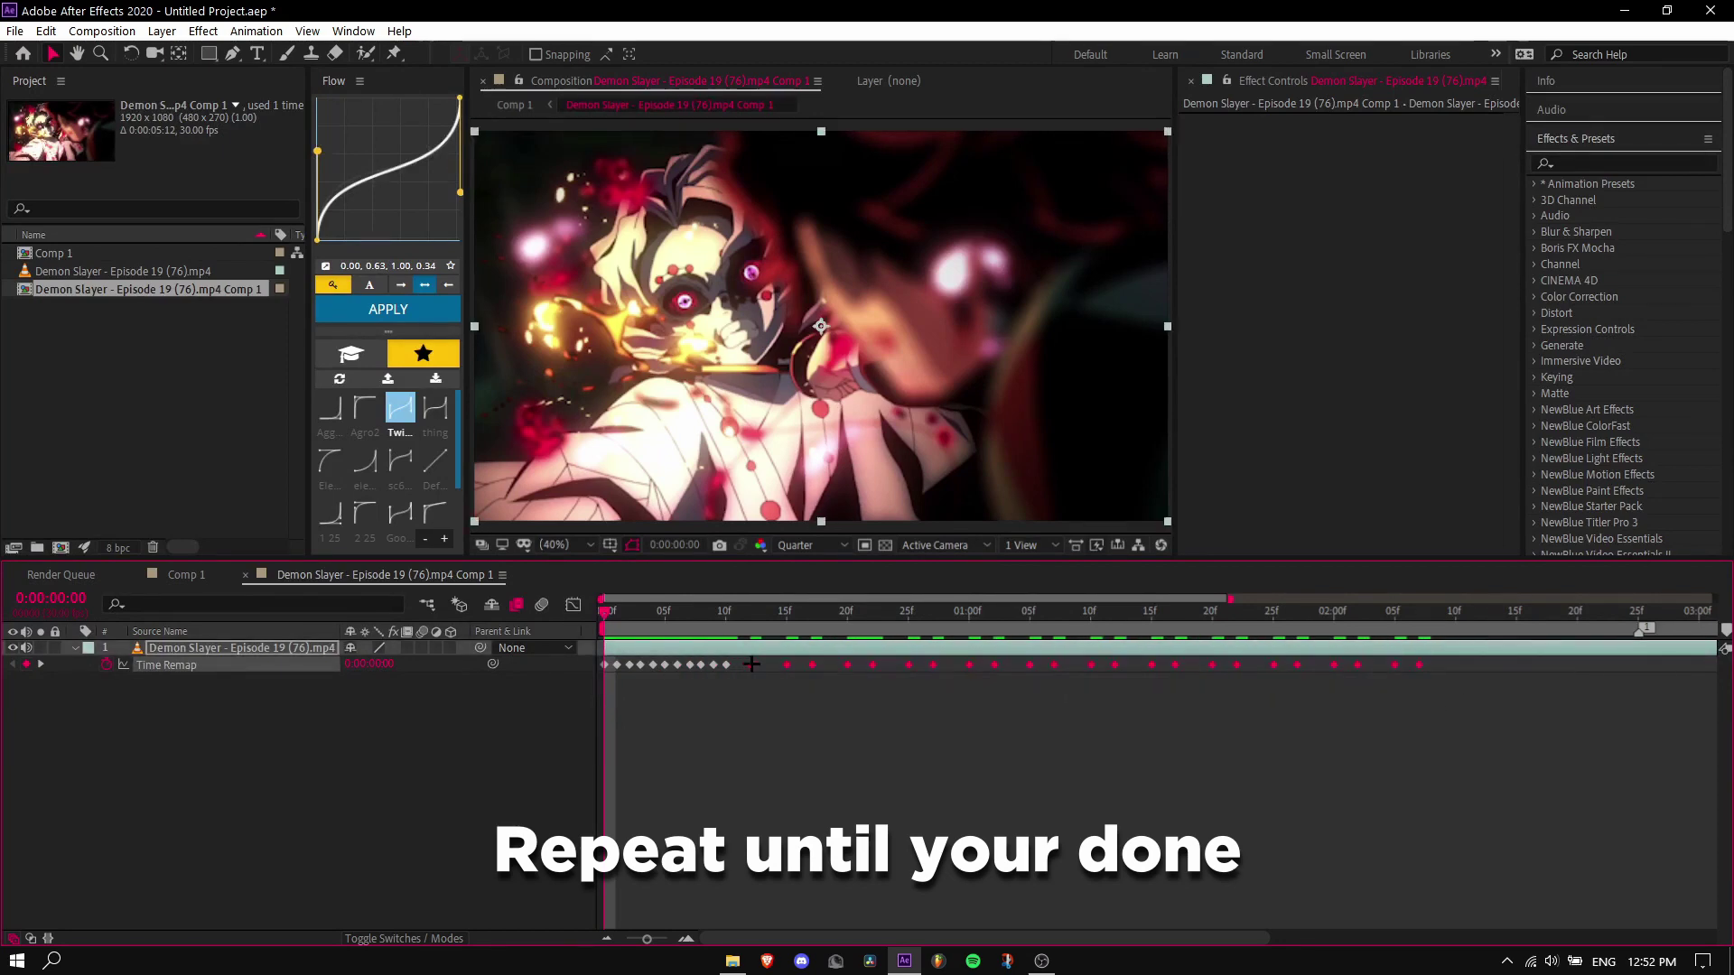
pyautogui.moveTo(752, 665); pyautogui.dragTo(817, 664)
# Pack the remaining keyframes right after the others and move the time to about 0:00:01:05
pyautogui.moveTo(1341, 684); pyautogui.dragTo(829, 673)
pyautogui.scroll(3, 988, 779)
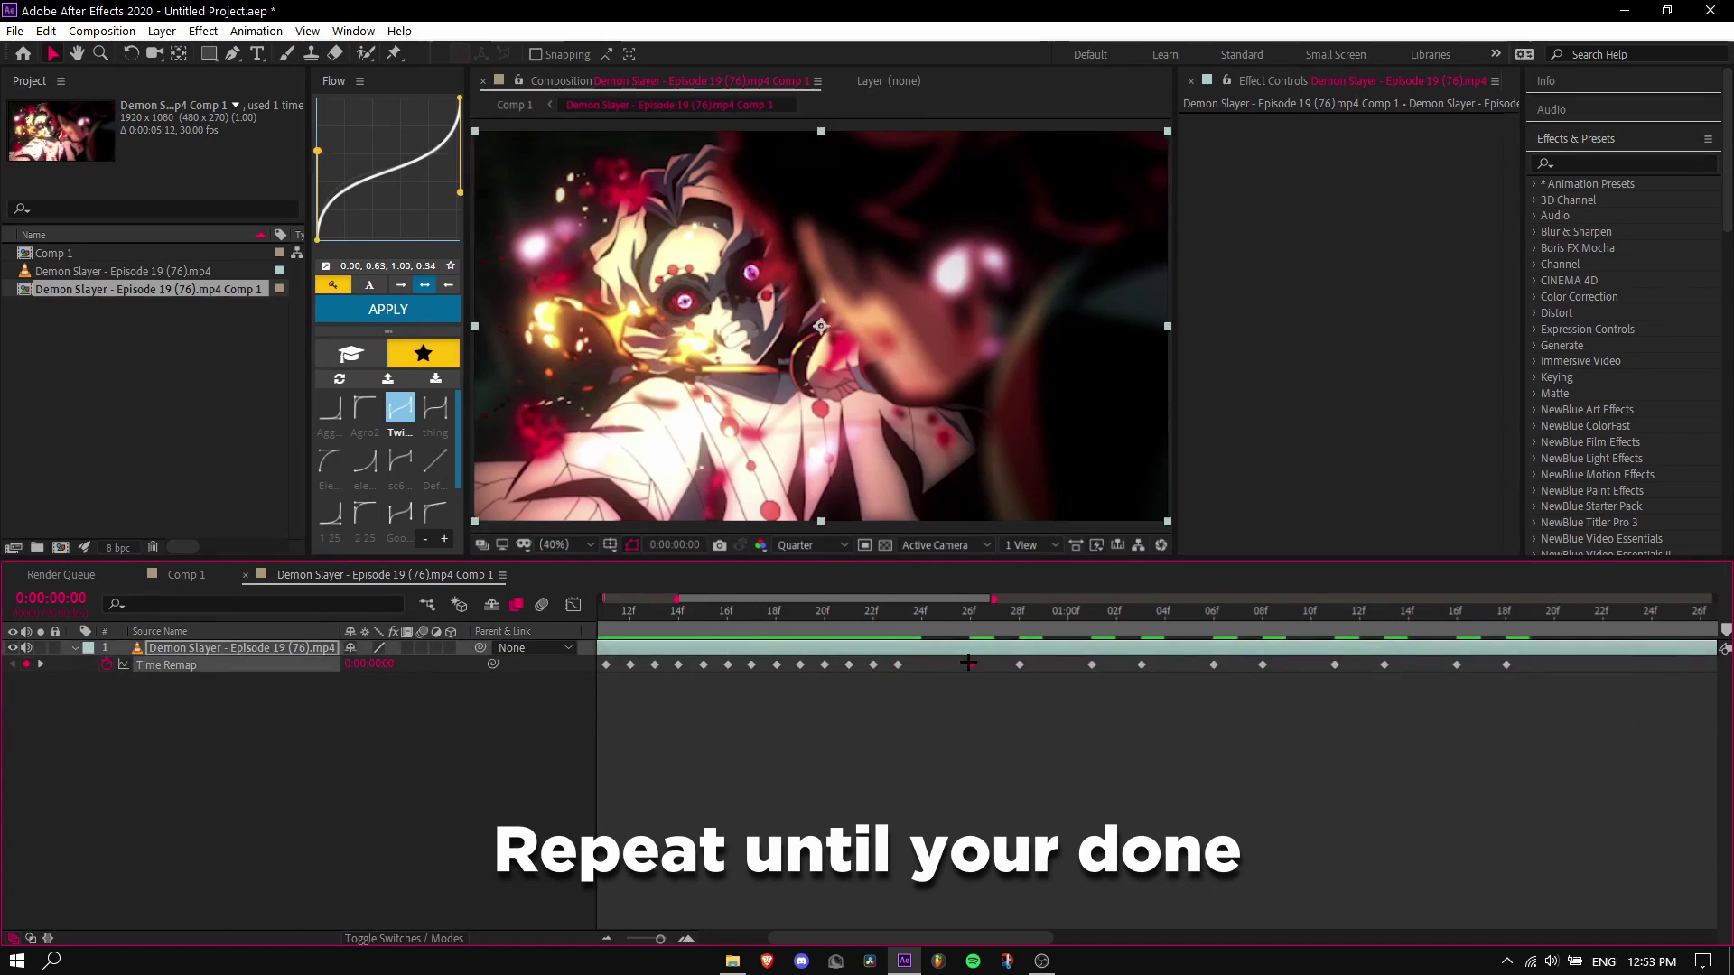
pyautogui.moveTo(968, 663); pyautogui.dragTo(923, 665)
pyautogui.scroll(-5, 604, 611)
pyautogui.click(837, 611)
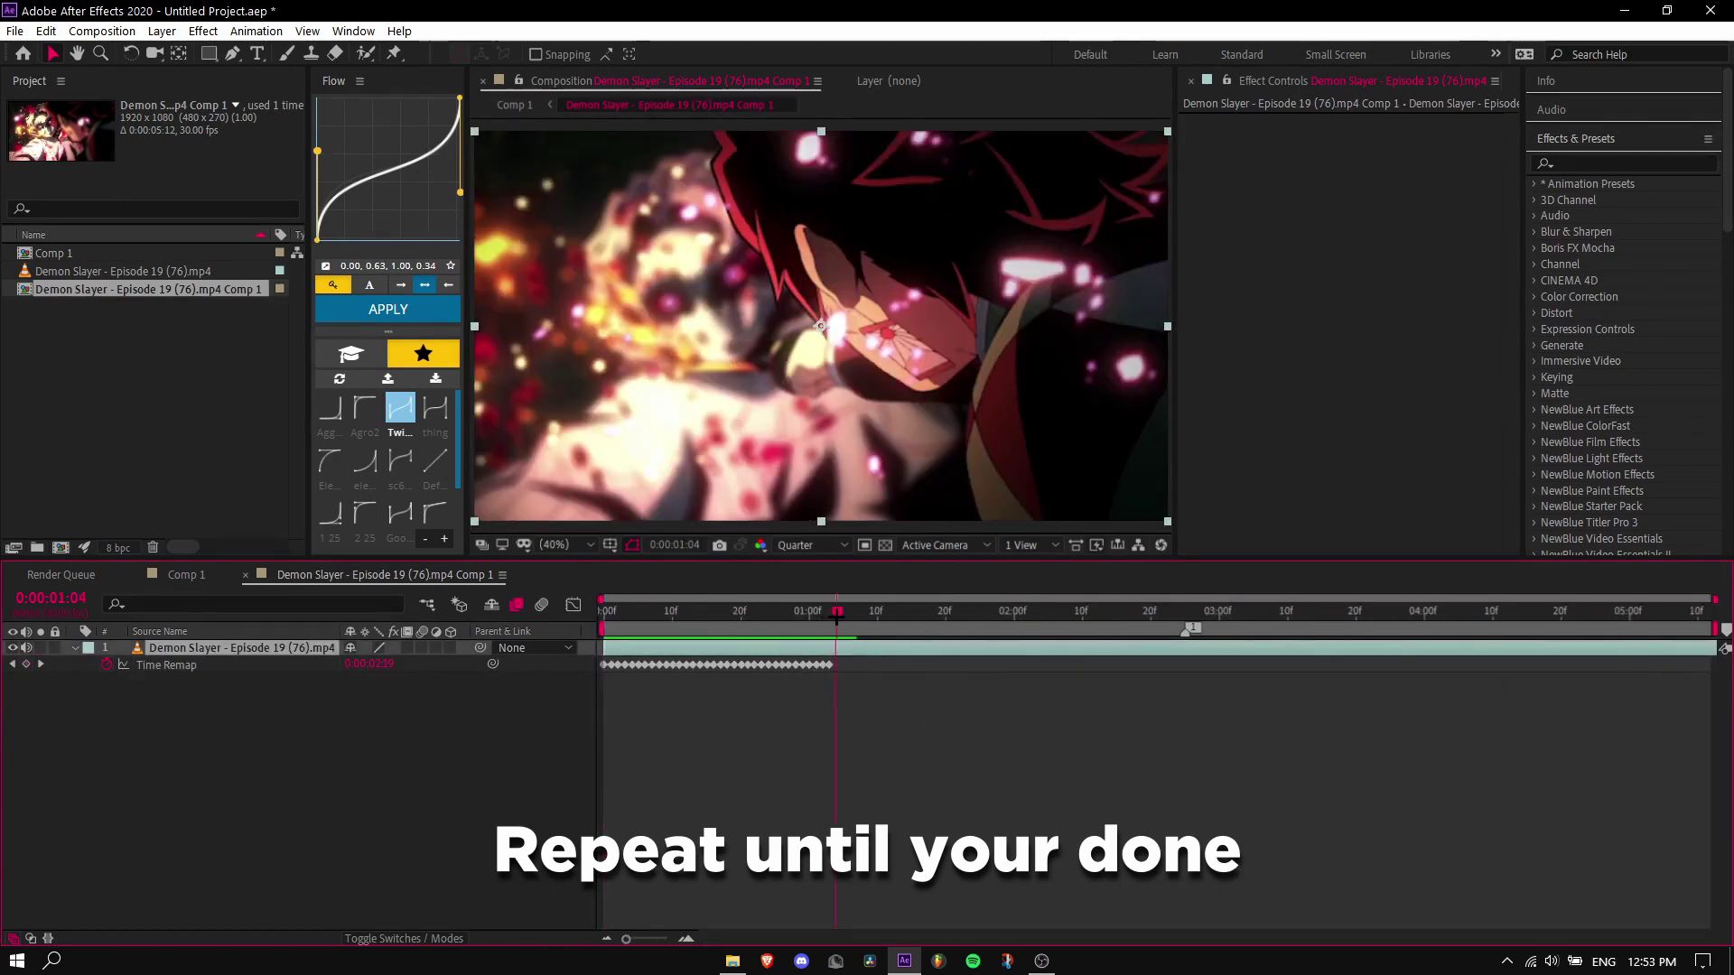
pyautogui.click(678, 930)
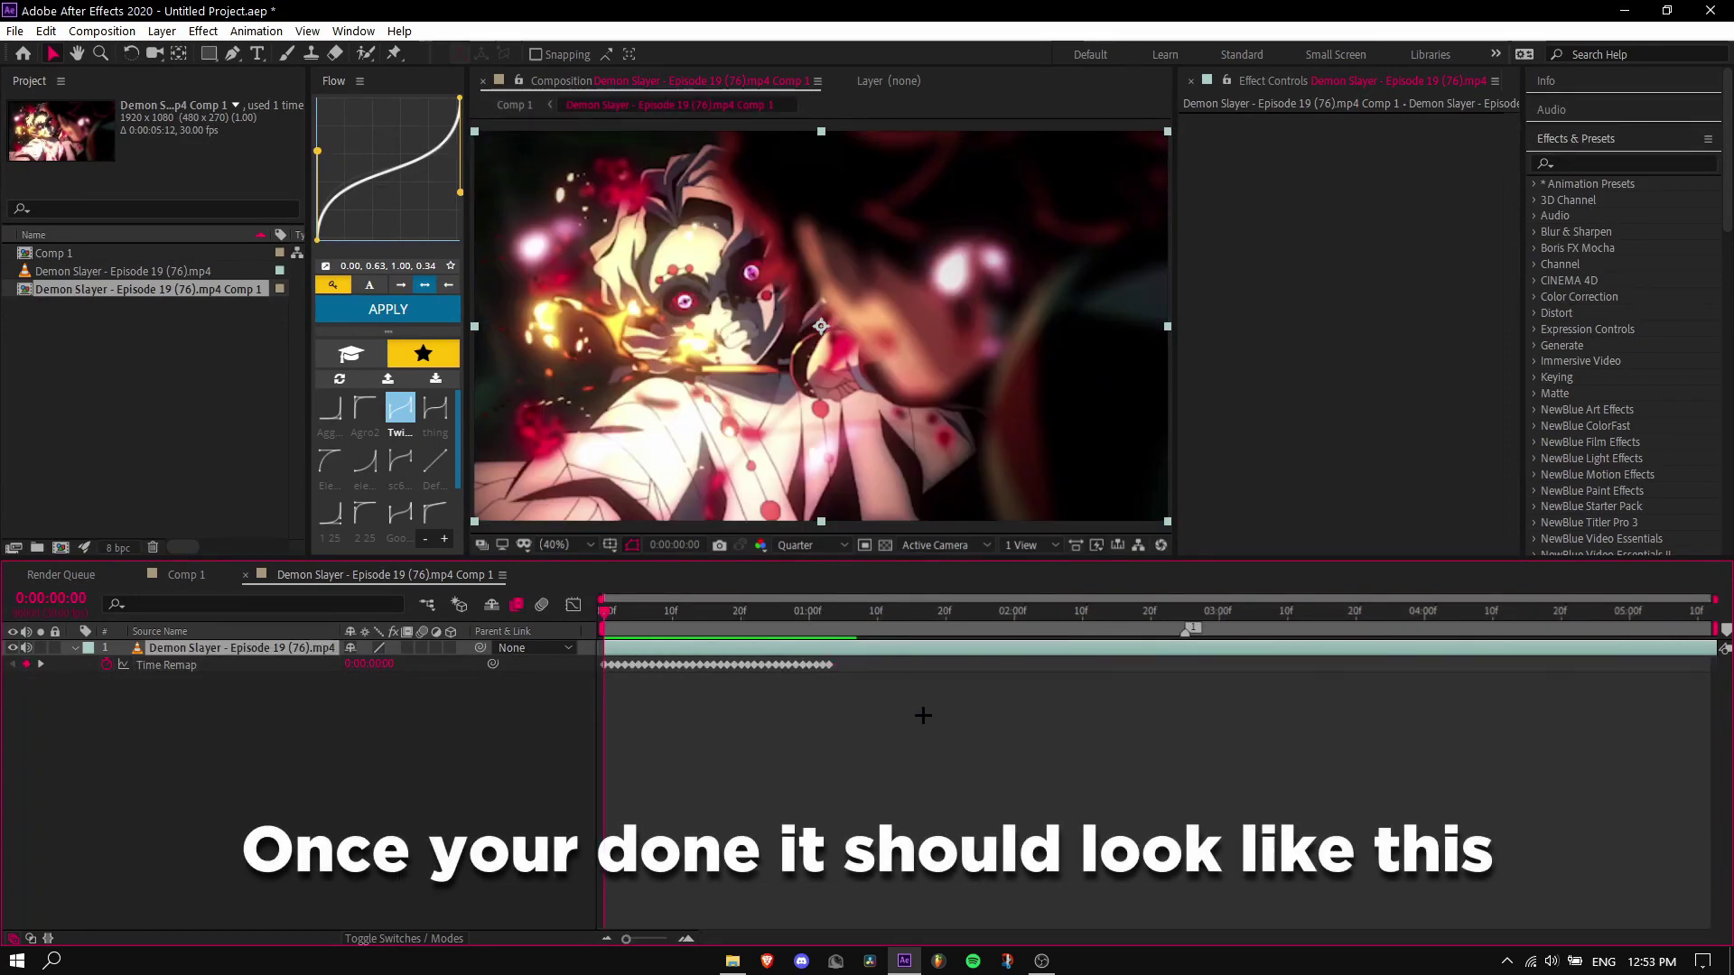
pyautogui.click(830, 612)
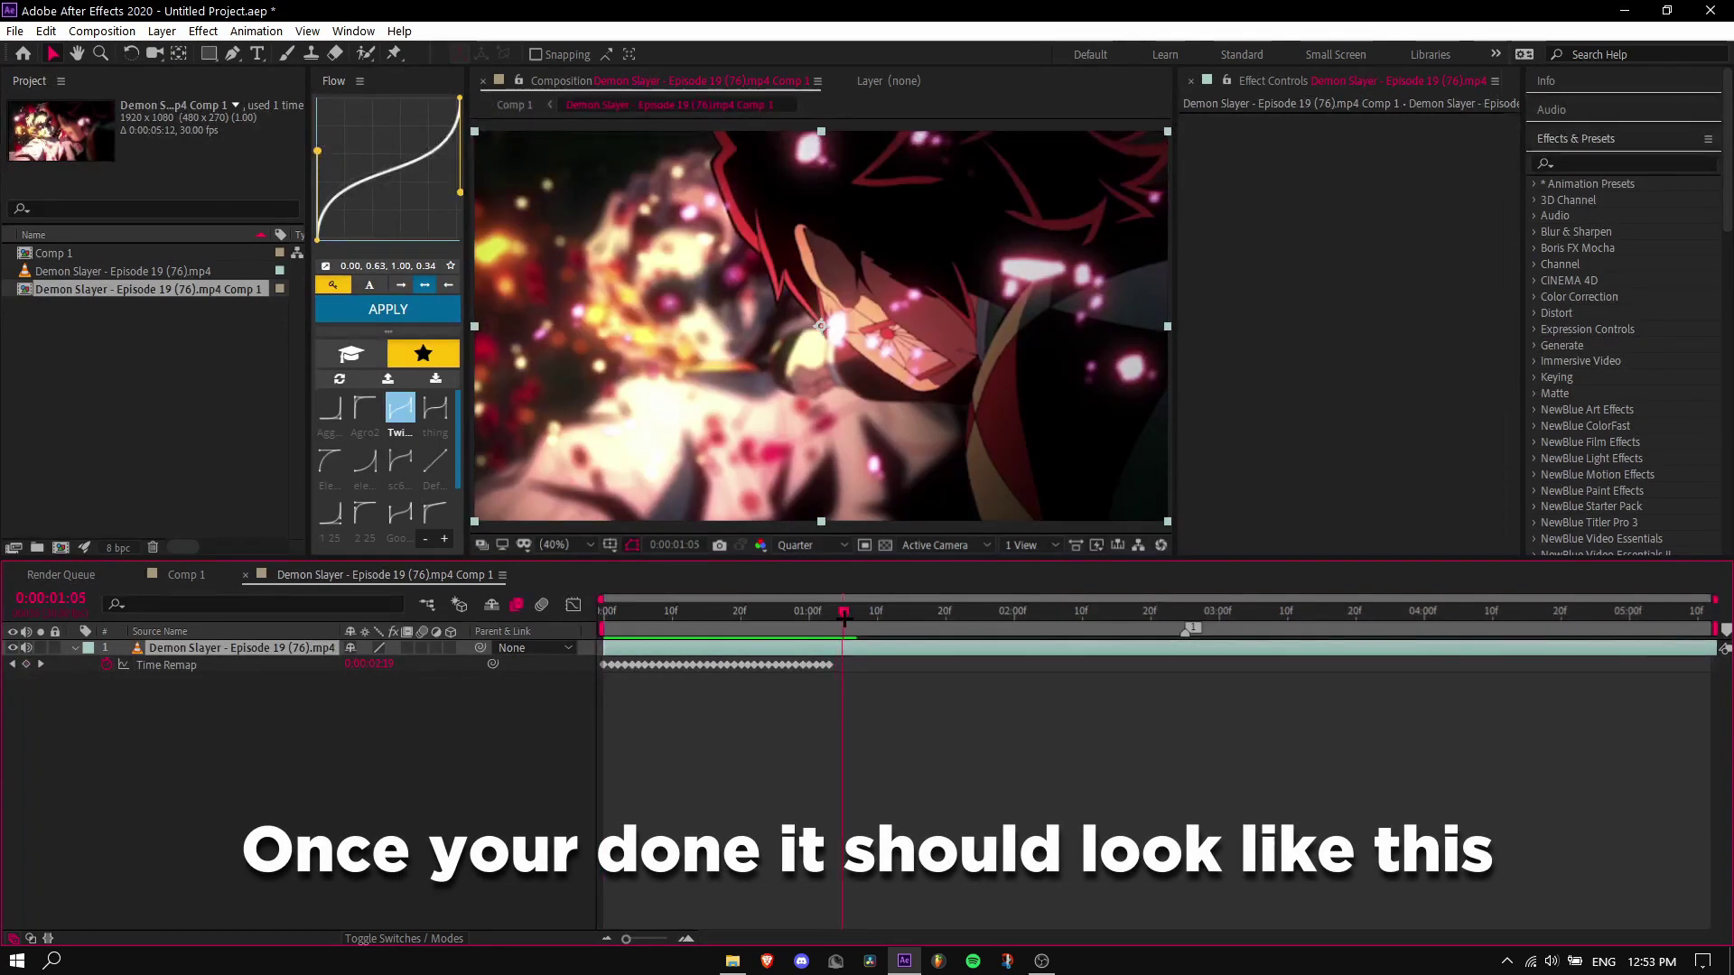
pyautogui.moveTo(845, 618); pyautogui.dragTo(844, 619)
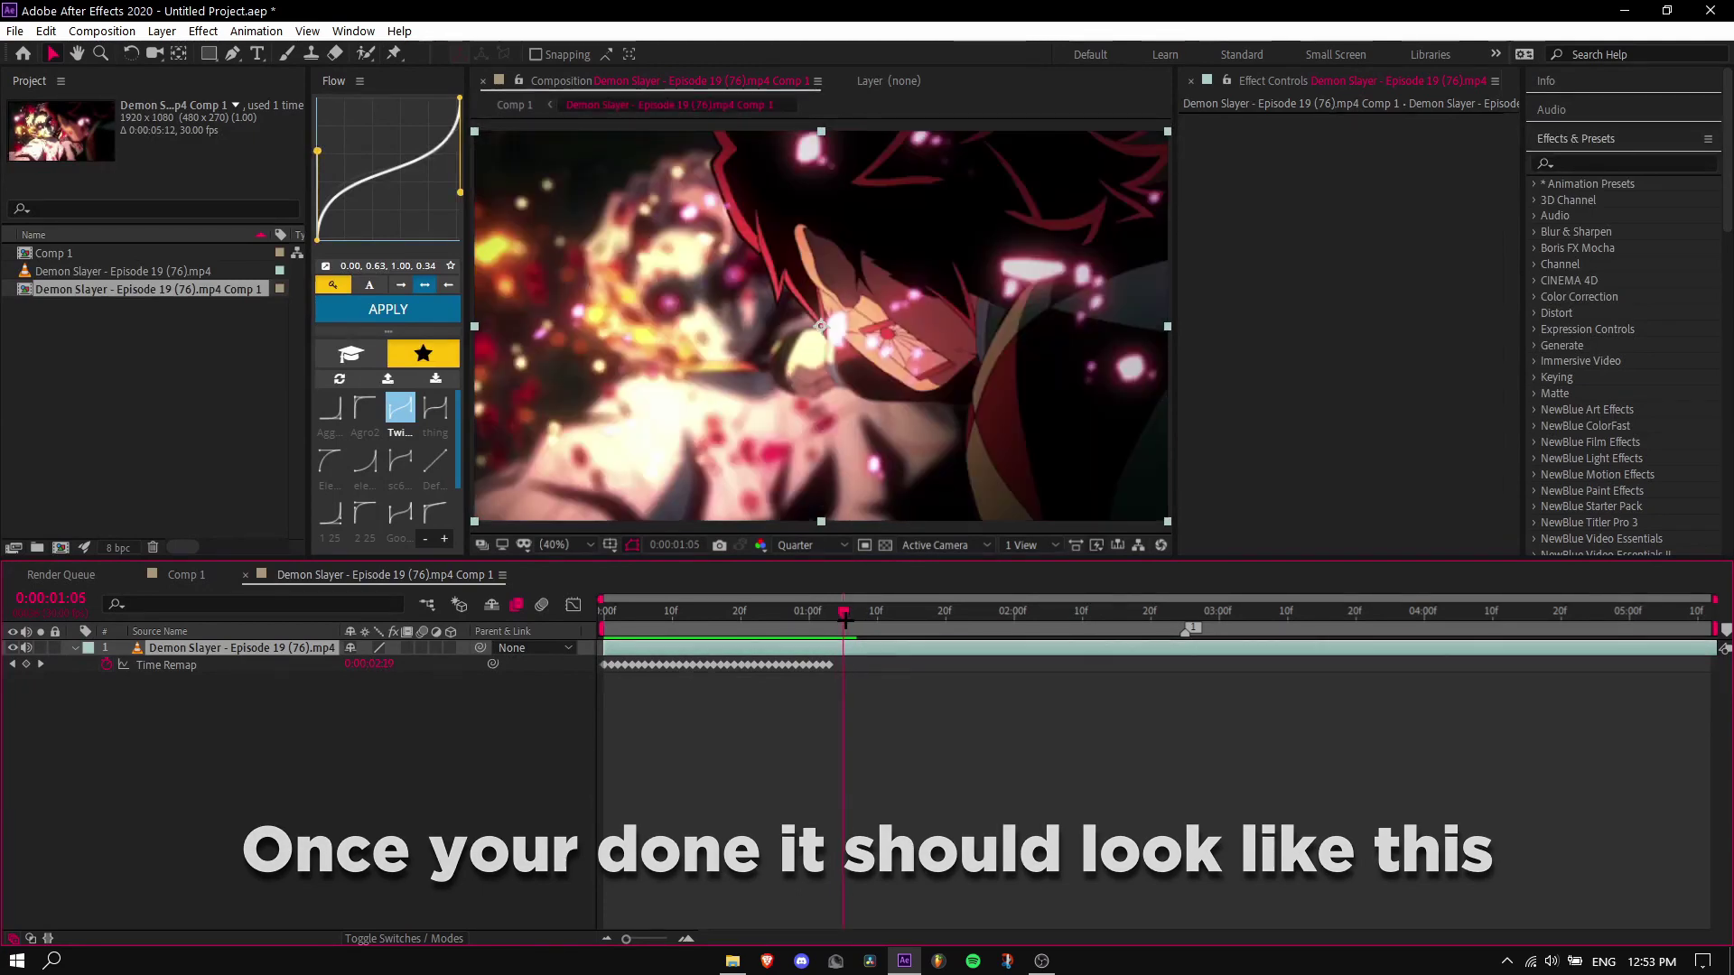
# Add a Time Remap keyframe at 0:00:01:05 and drag it onto the last keyframe
pyautogui.hotkey('alt', 'shift', 't')
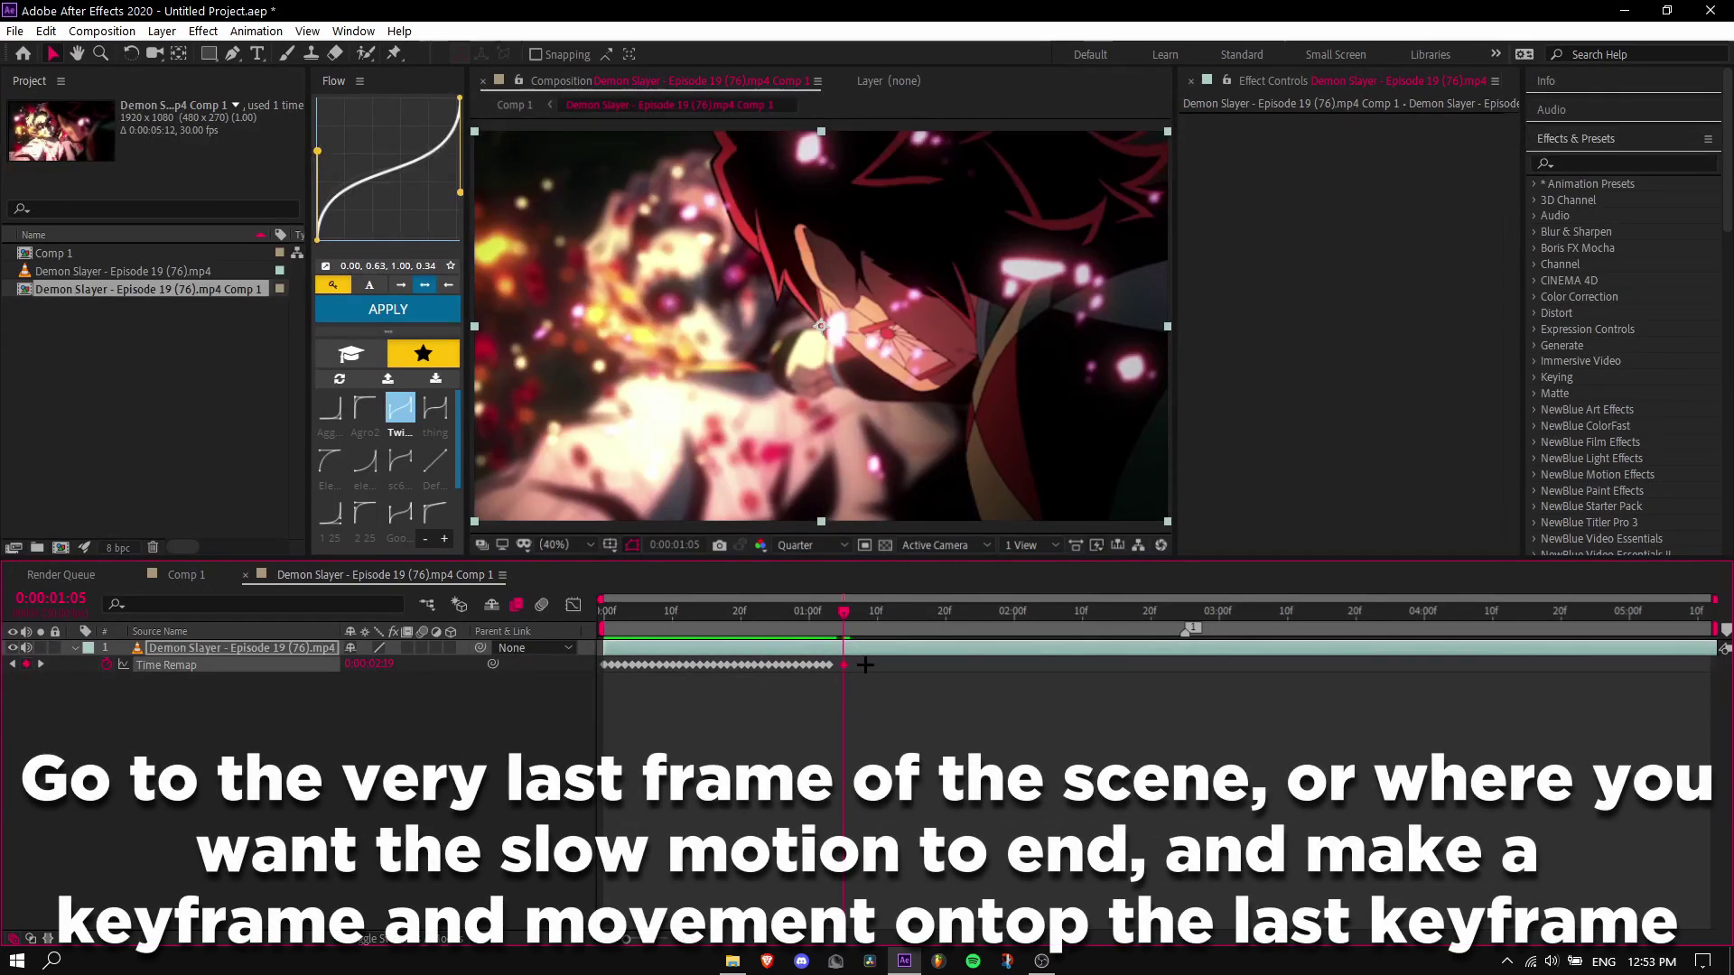
pyautogui.moveTo(841, 670); pyautogui.dragTo(832, 673)
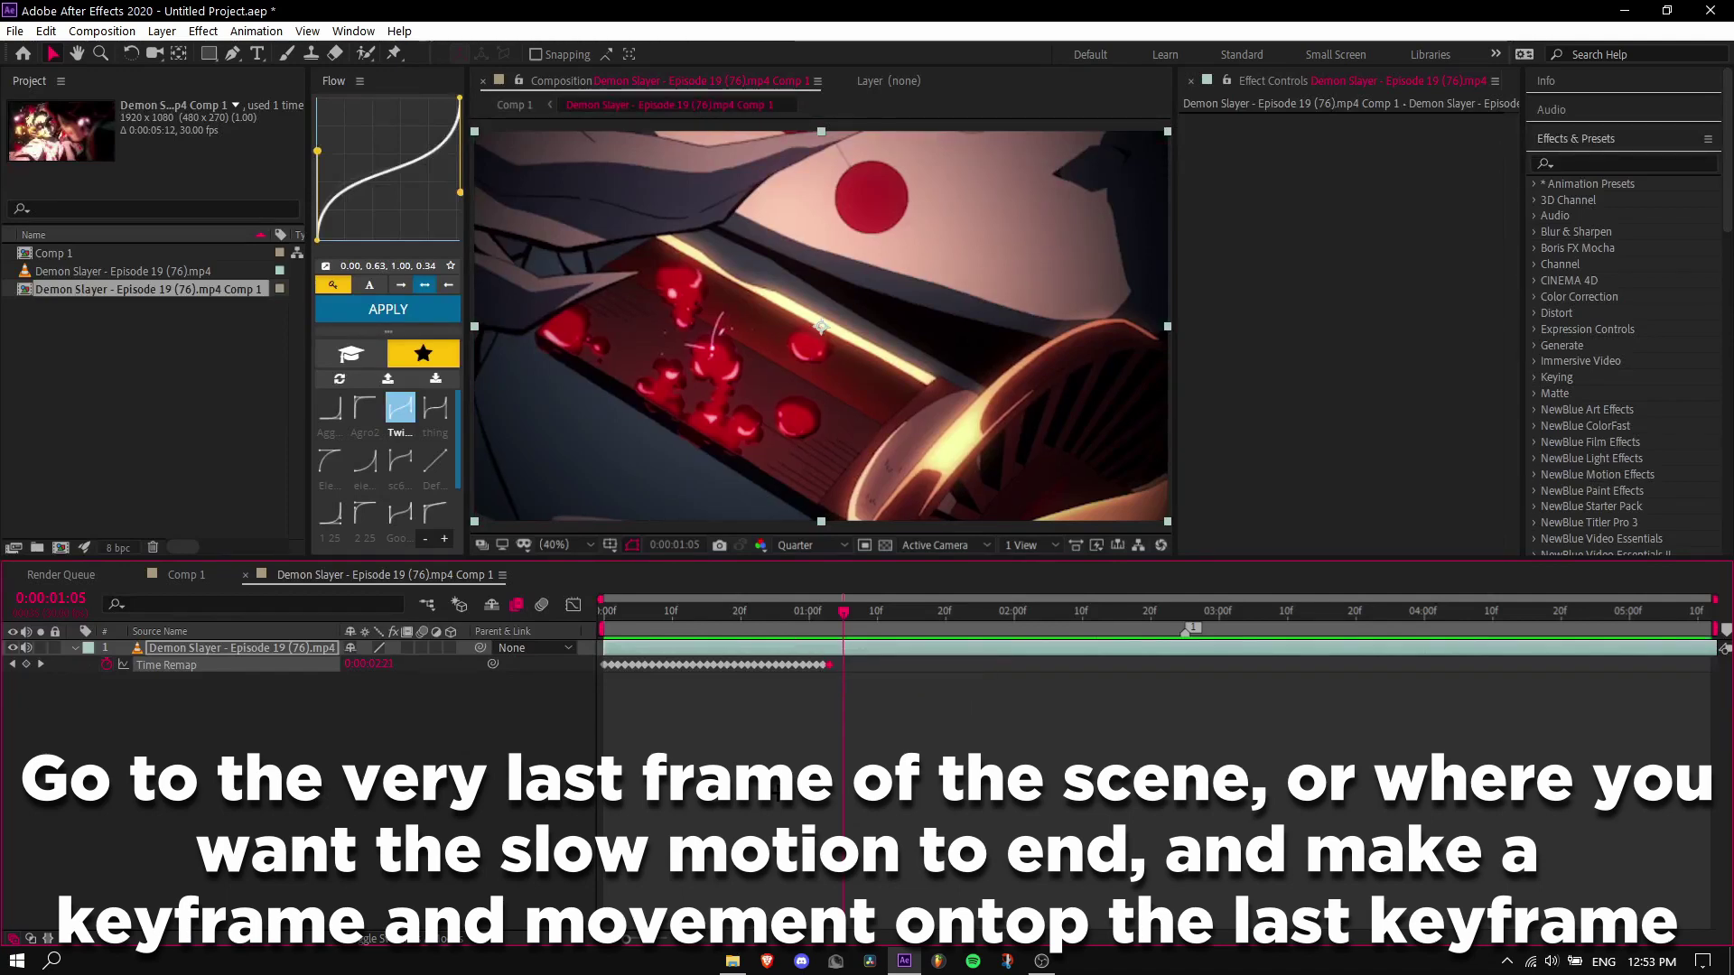
pyautogui.click(766, 825)
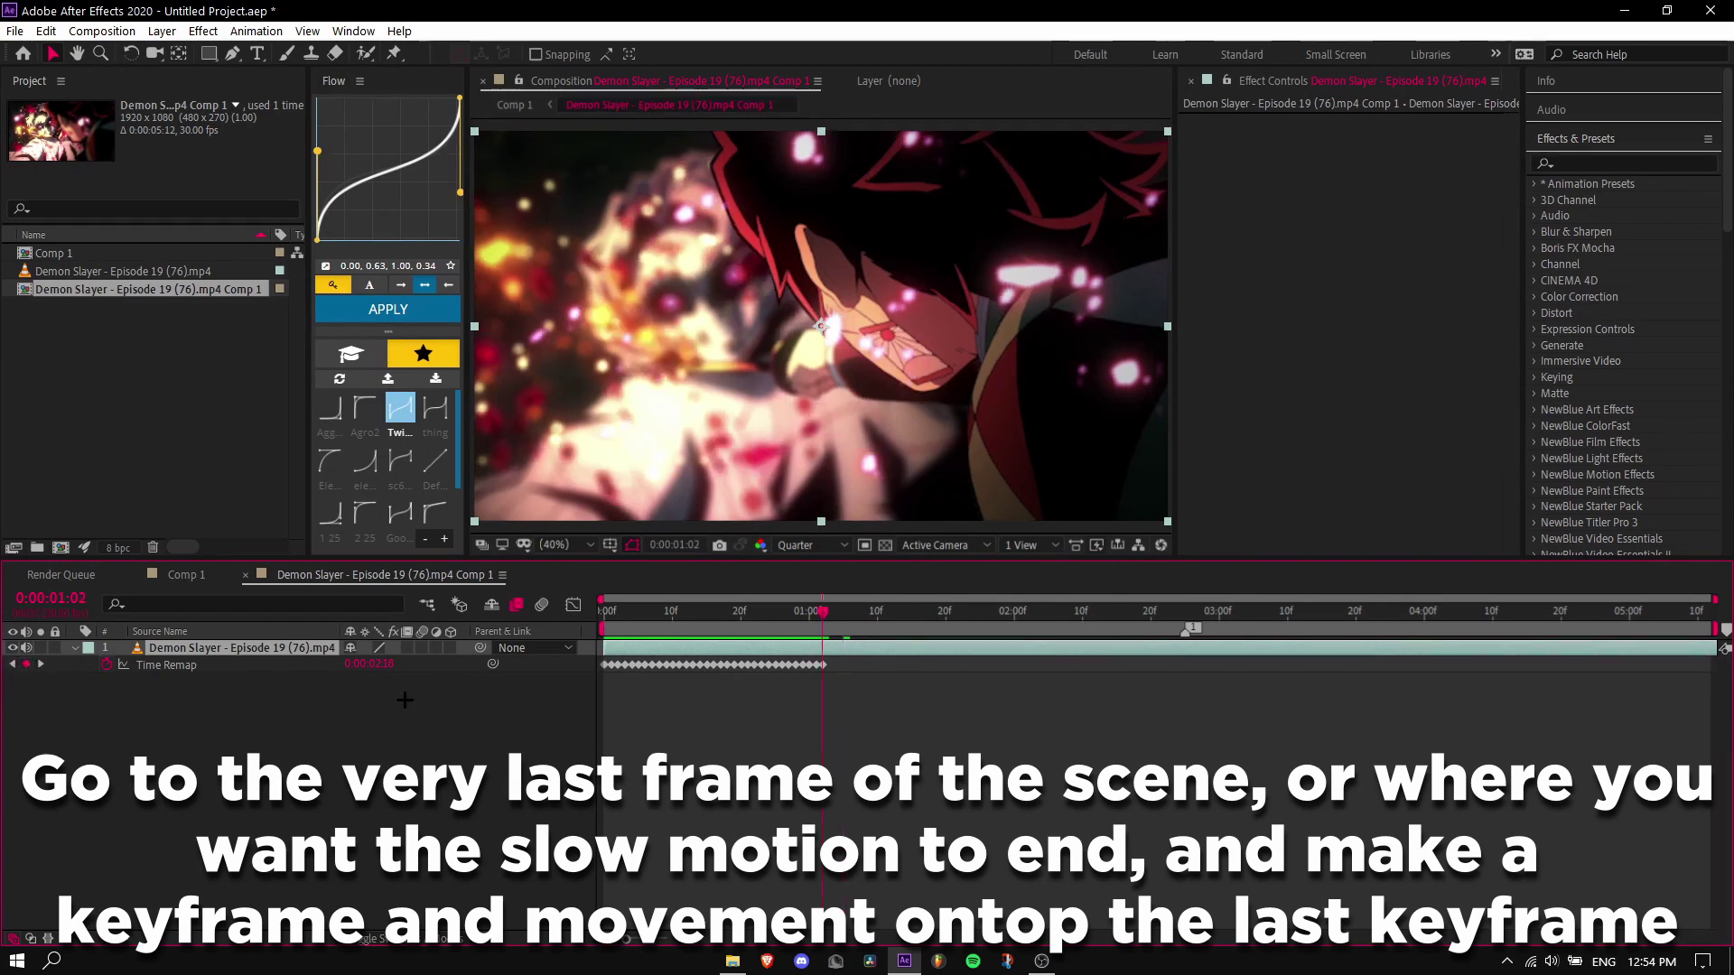
# Place a final keyframe (value 0:00:02:19) right after the previous last keyframe
pyautogui.press('=')
pyautogui.press('=')
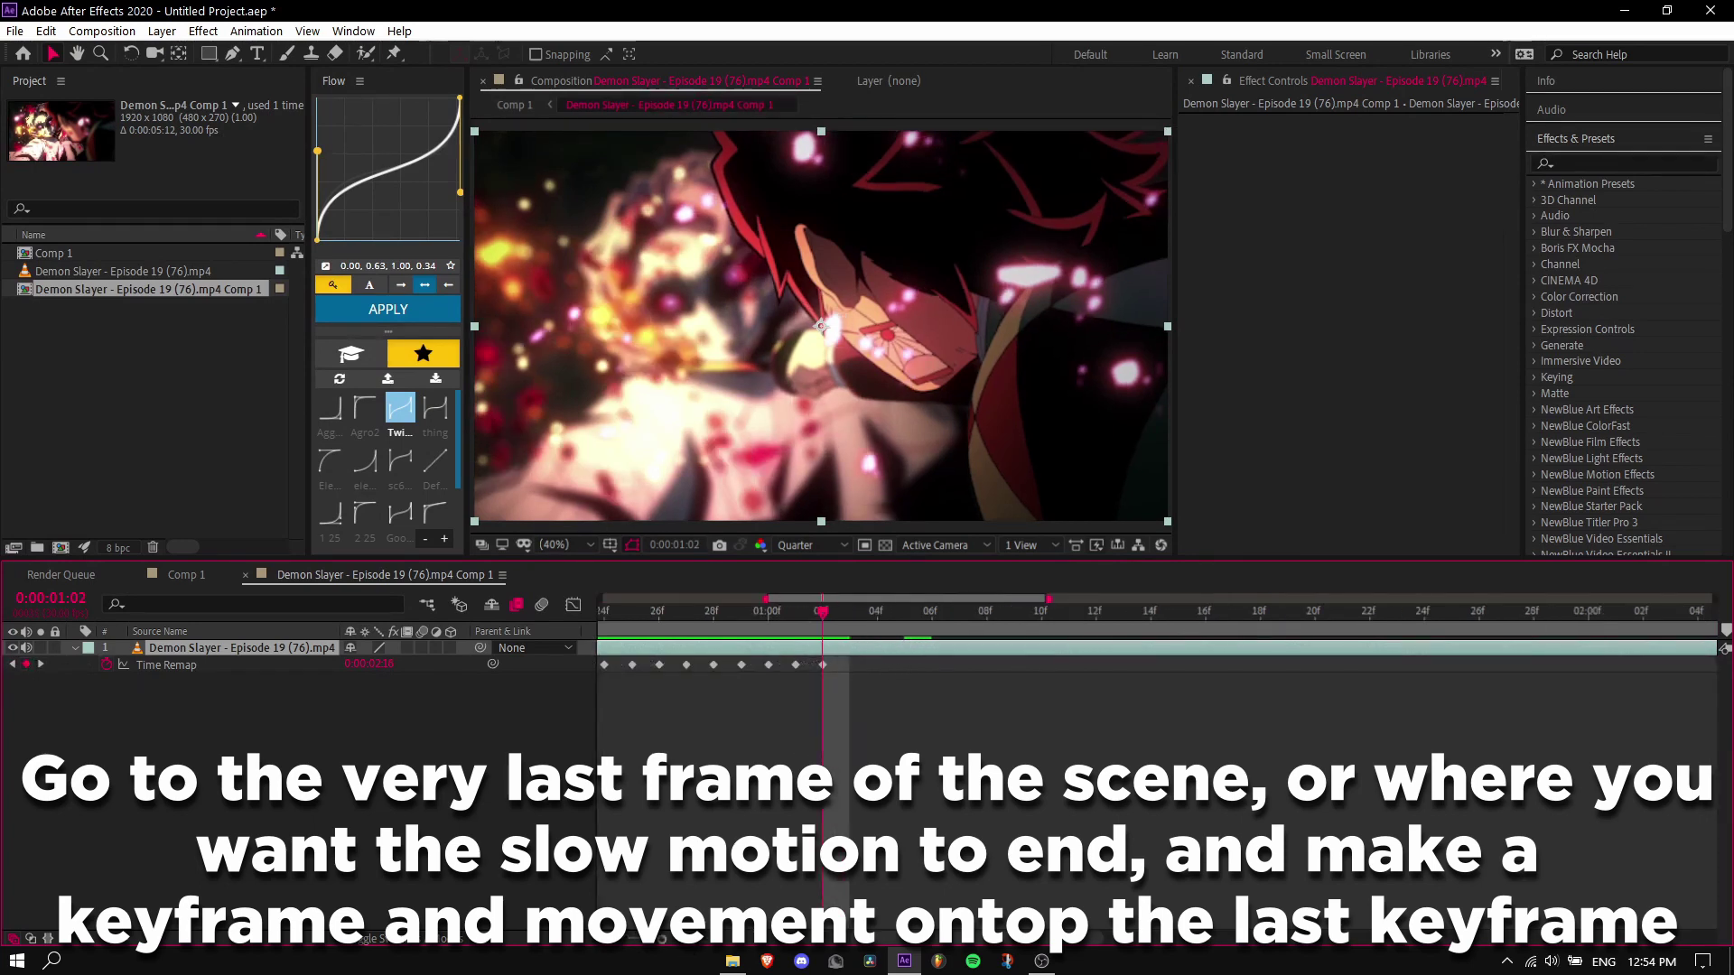
pyautogui.press('pagedown')
pyautogui.press('pagedown')
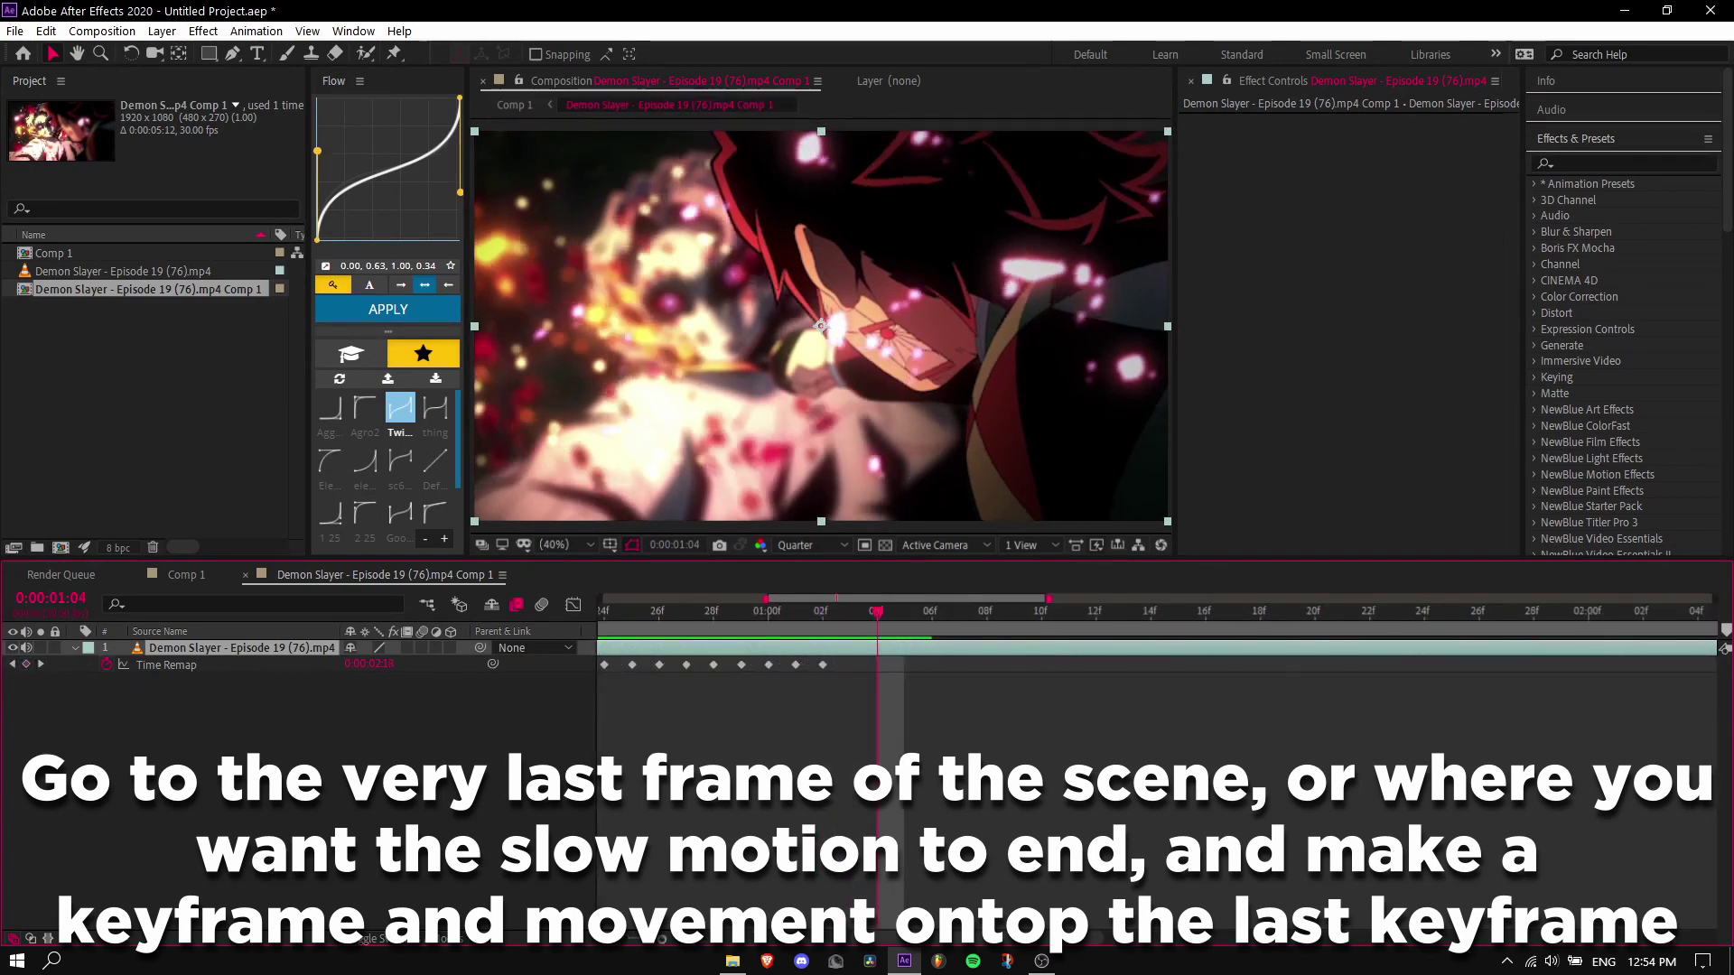
pyautogui.press('pageup')
pyautogui.press('pageup')
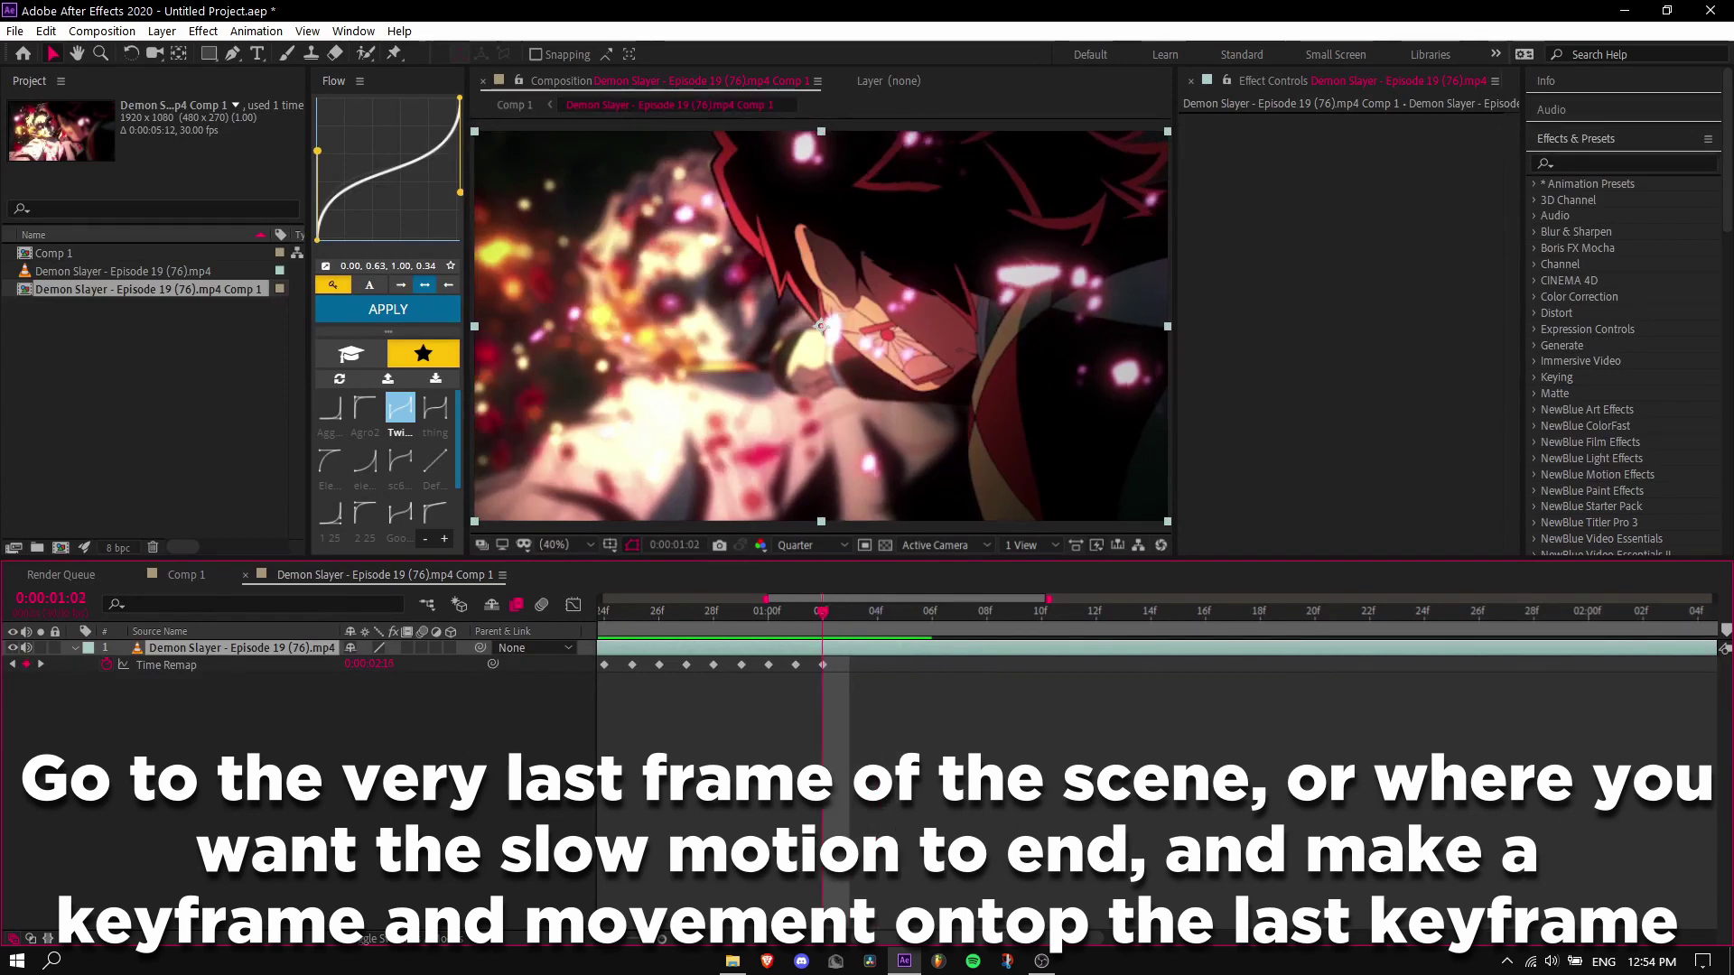
pyautogui.press('pagedown')
pyautogui.press('pagedown')
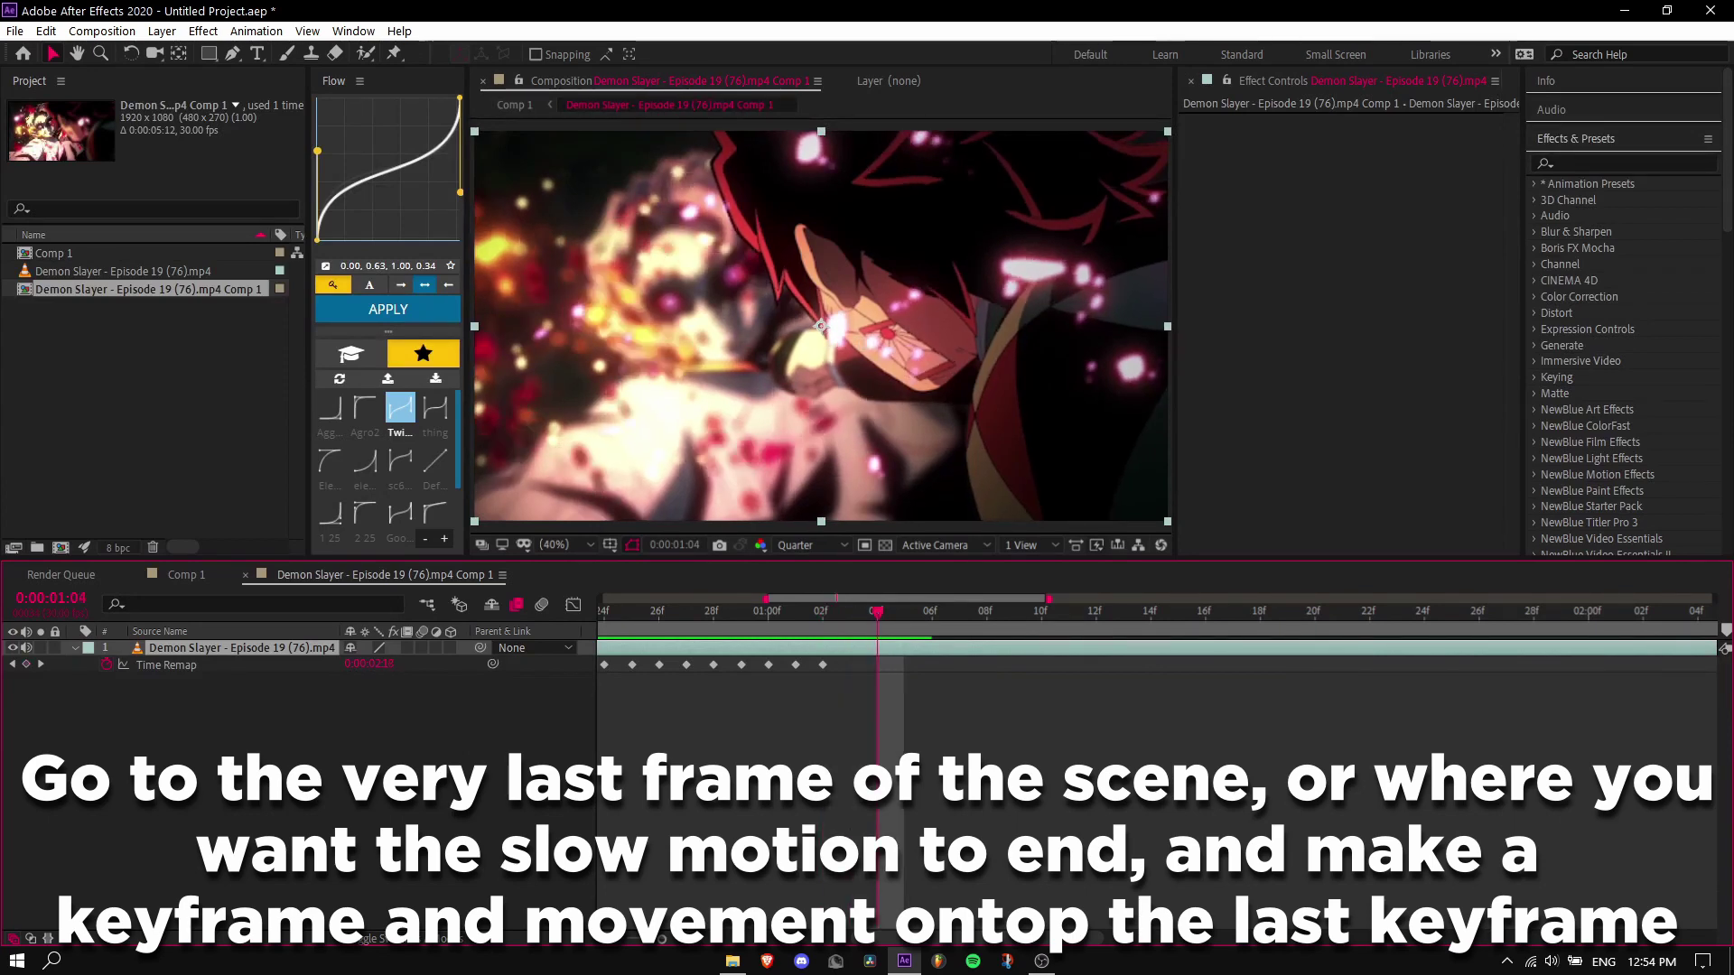
pyautogui.click(26, 664)
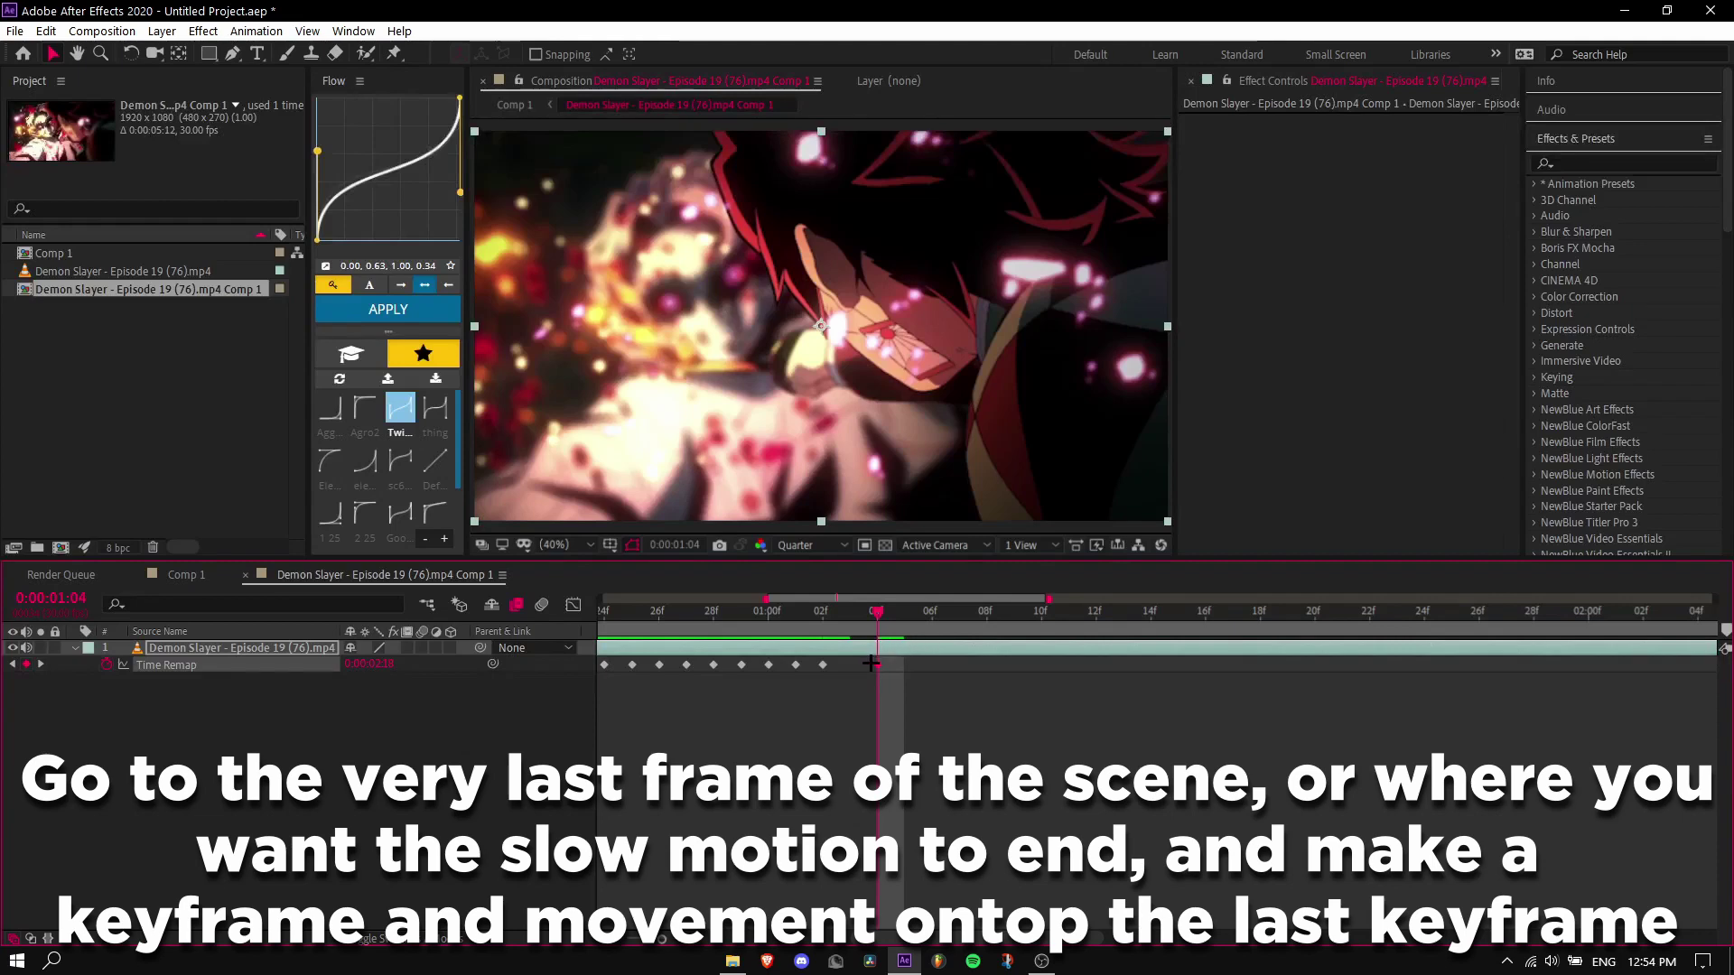
pyautogui.press('pagedown')
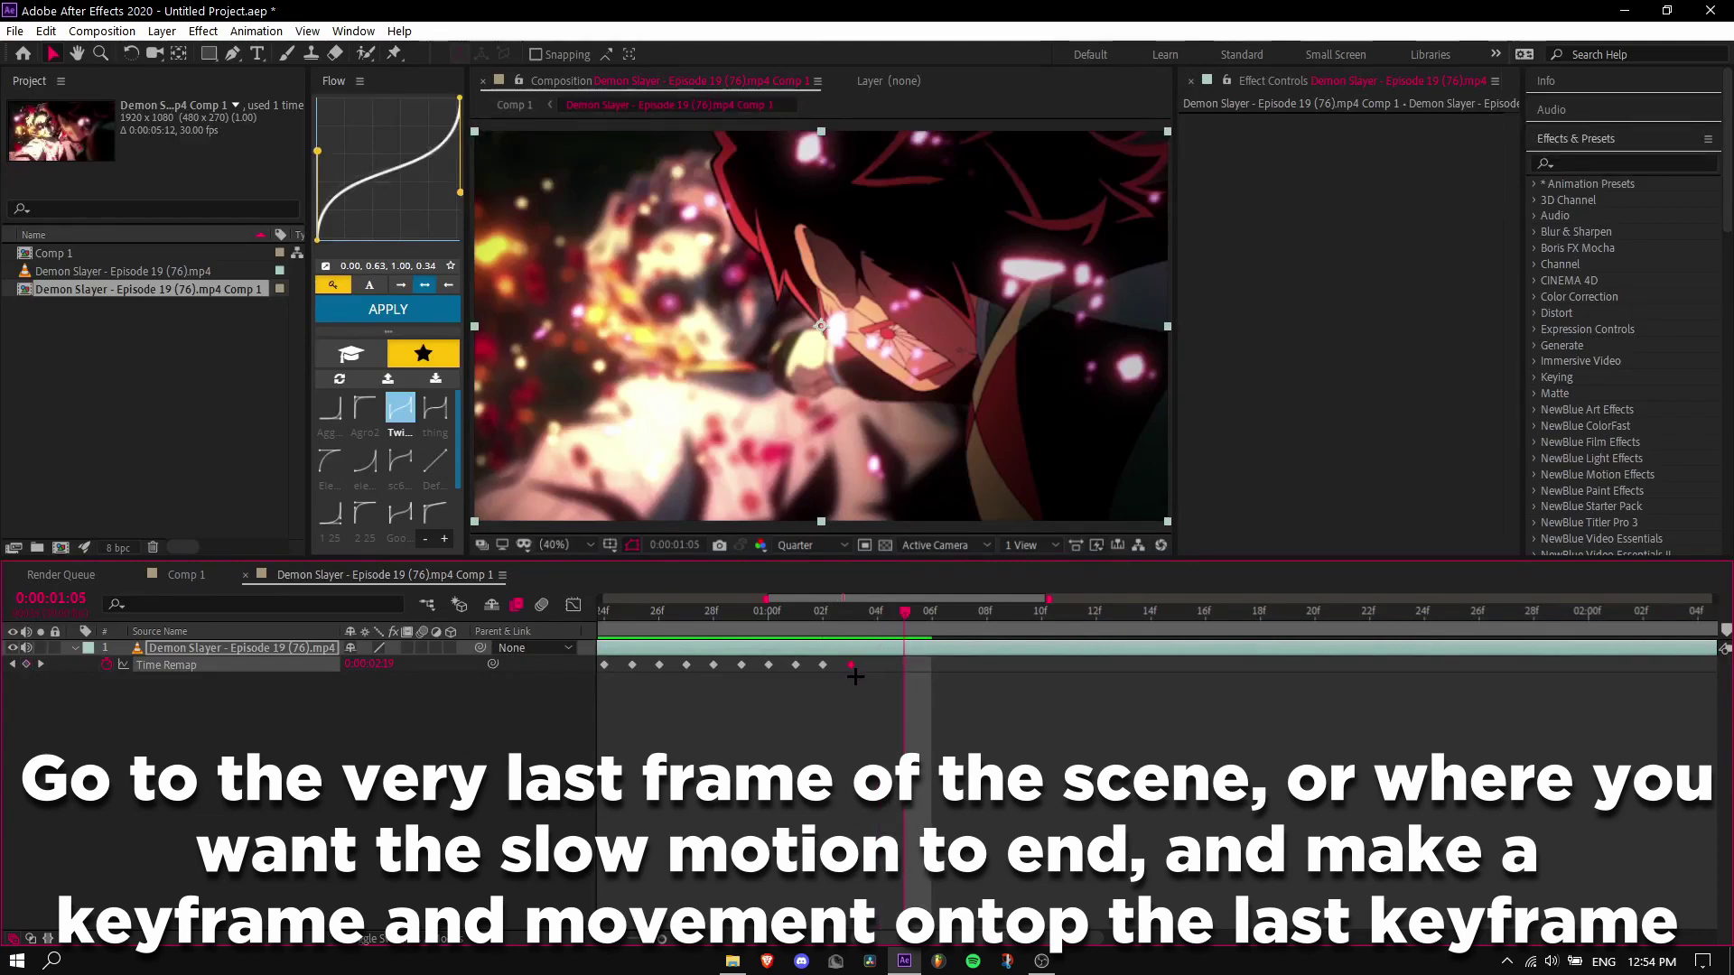
pyautogui.press('pagedown')
pyautogui.press('pageup')
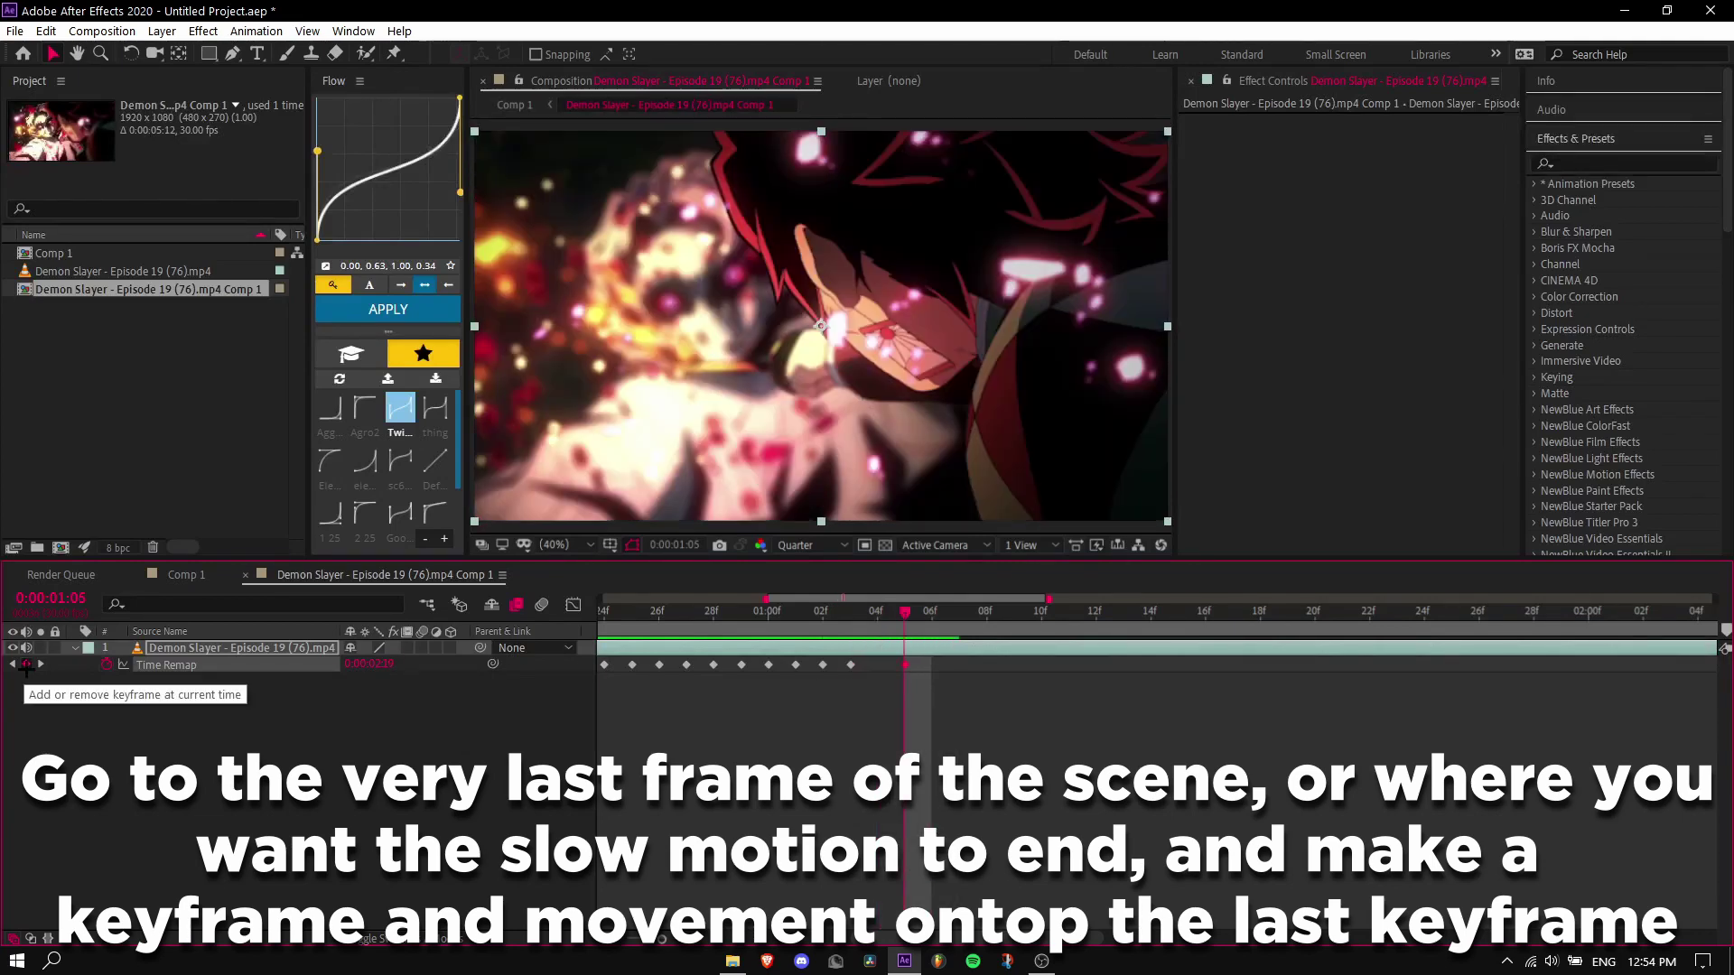
pyautogui.click(26, 665)
pyautogui.moveTo(893, 671); pyautogui.dragTo(868, 677)
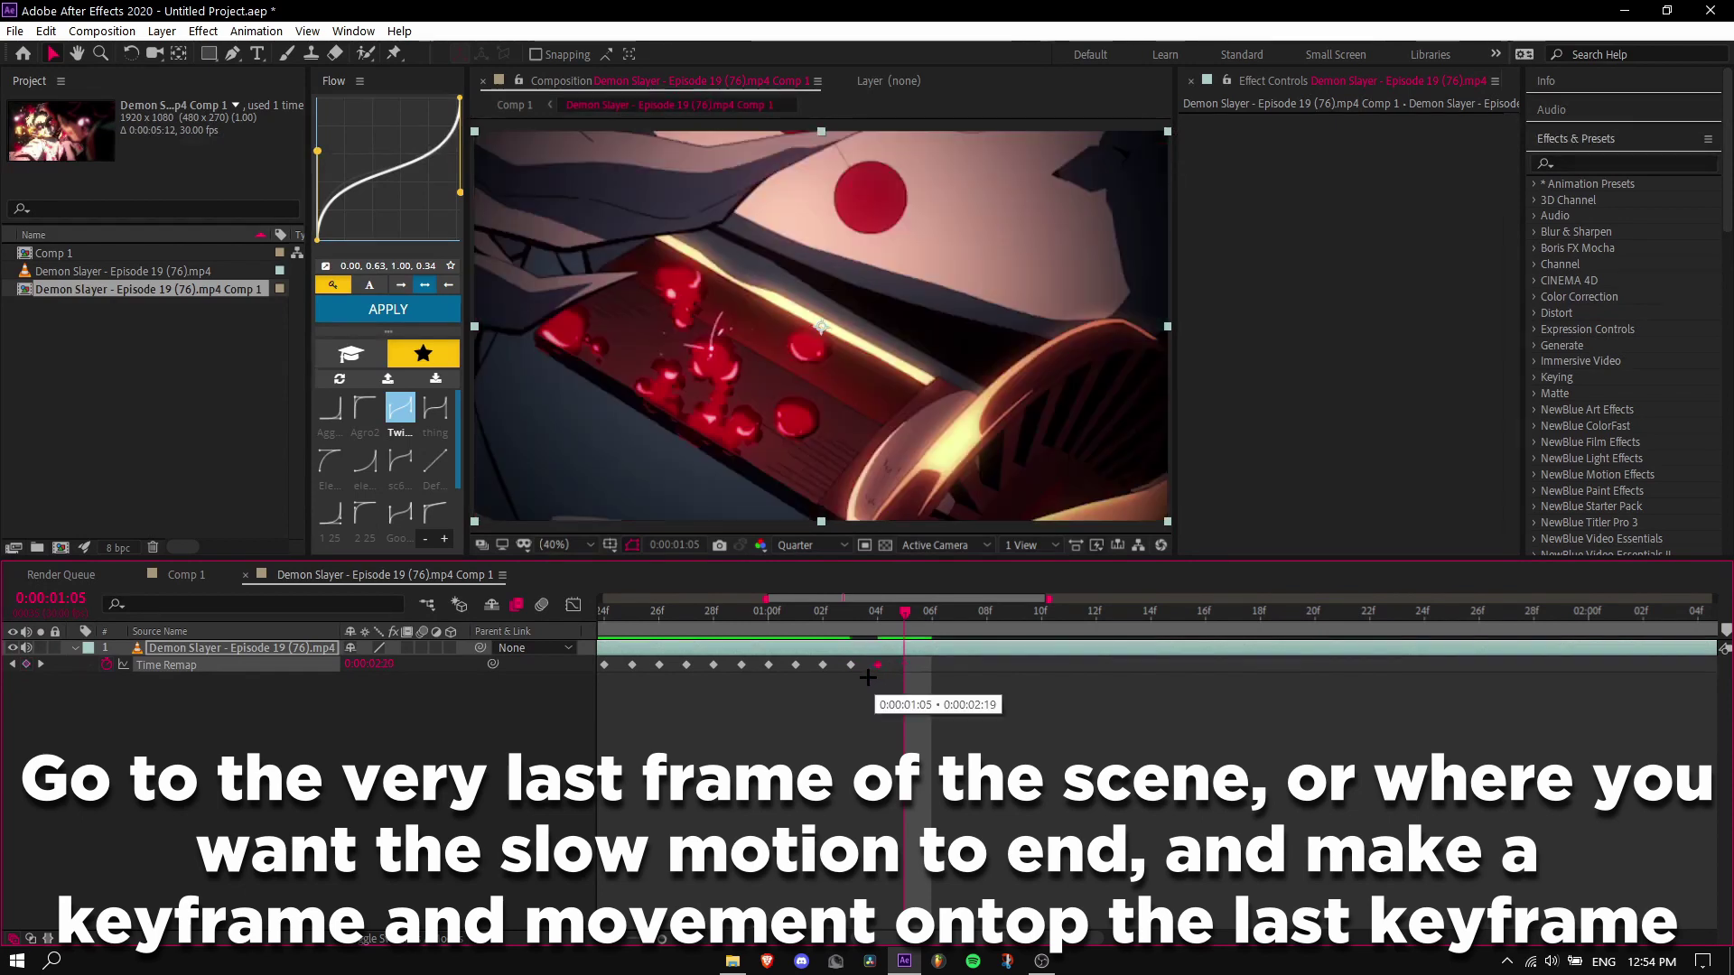
pyautogui.press('j')
pyautogui.moveTo(670, 939); pyautogui.dragTo(625, 940)
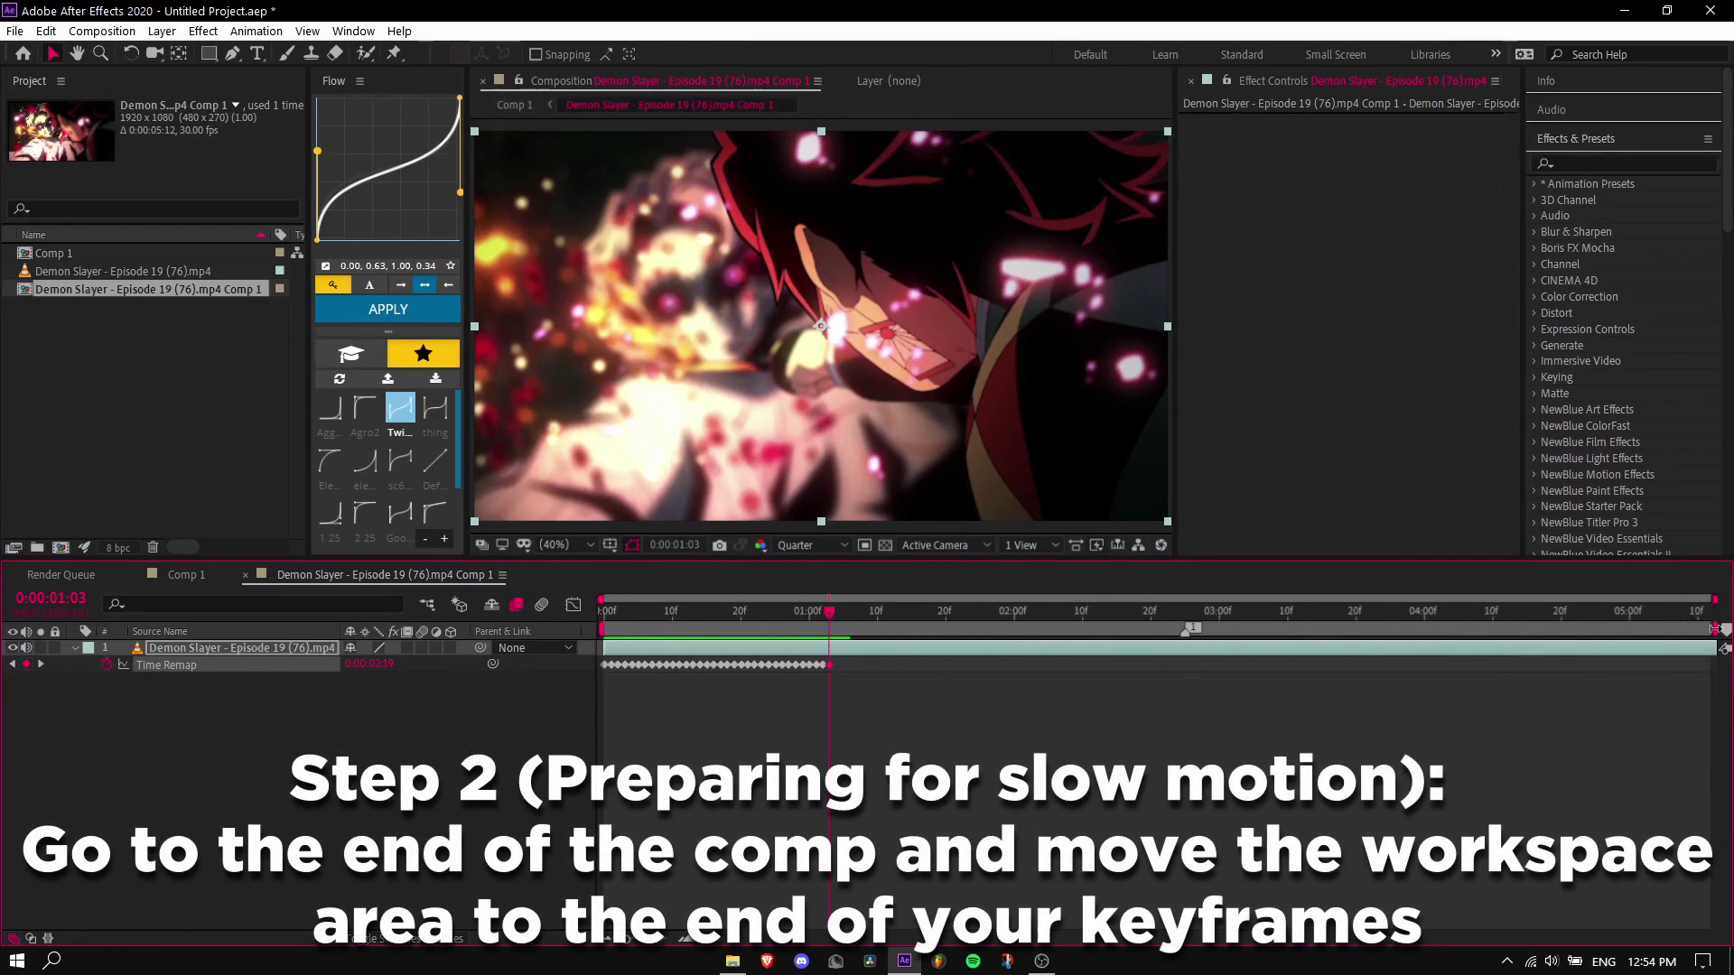
# End the work area at the last keyframe near 0:00:01:03 and preview the slowed section
pyautogui.moveTo(1704, 628); pyautogui.dragTo(846, 732)
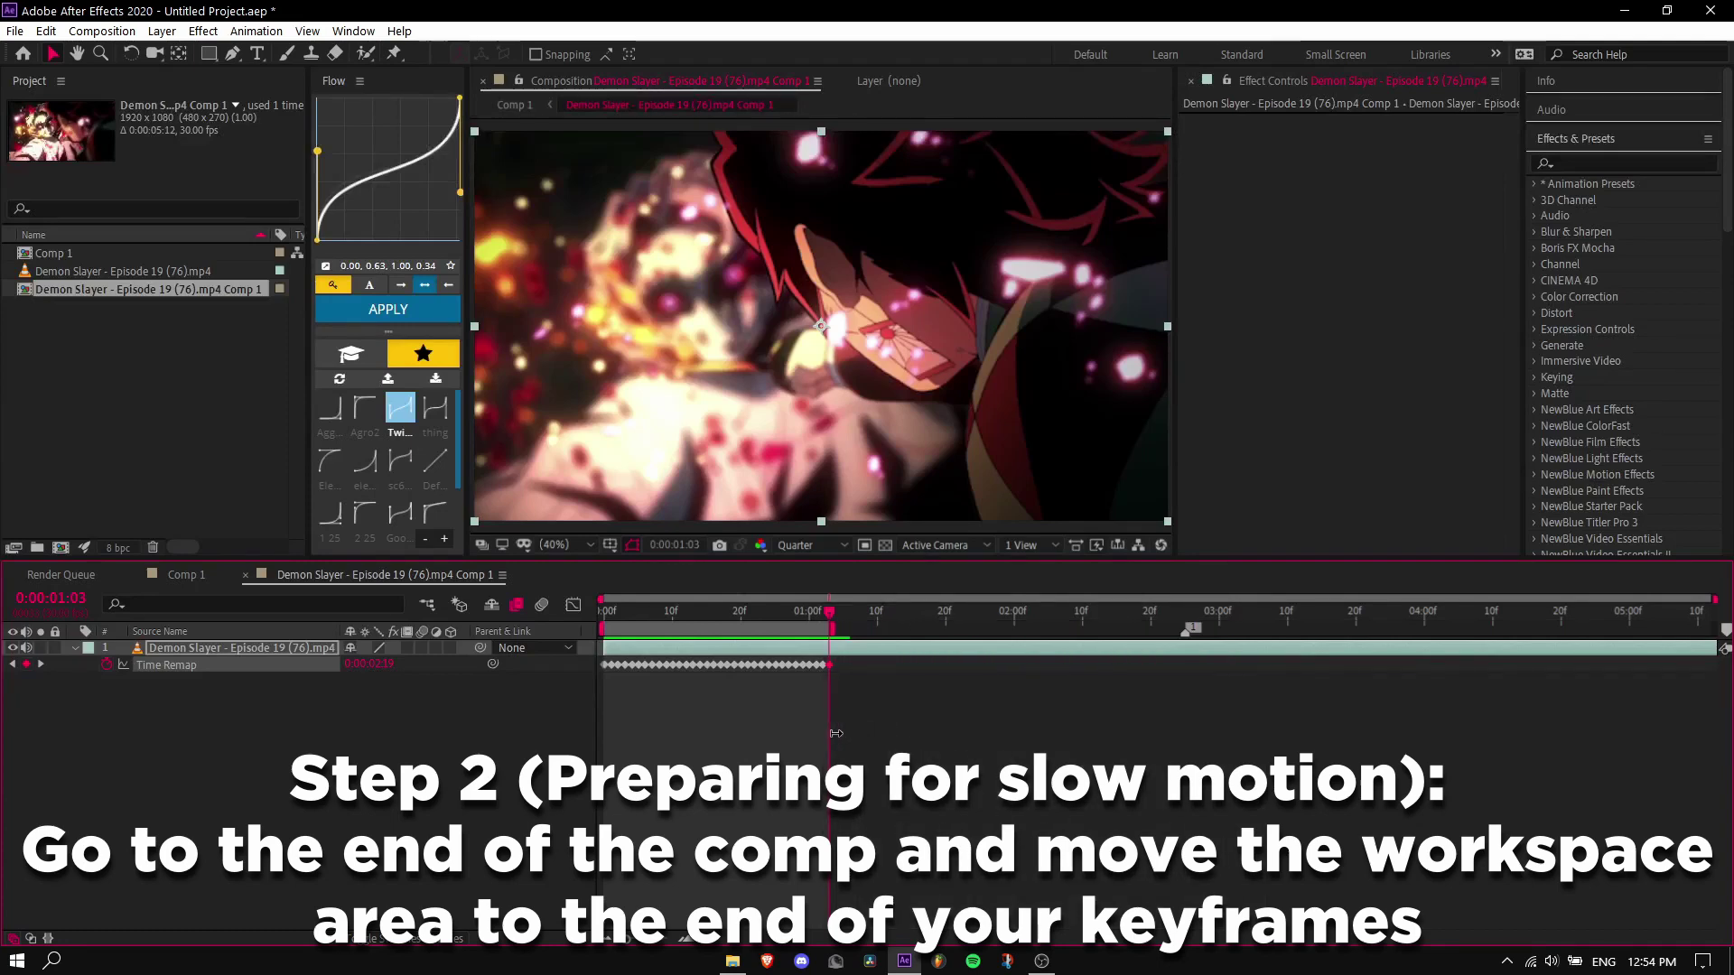
pyautogui.press('Home')
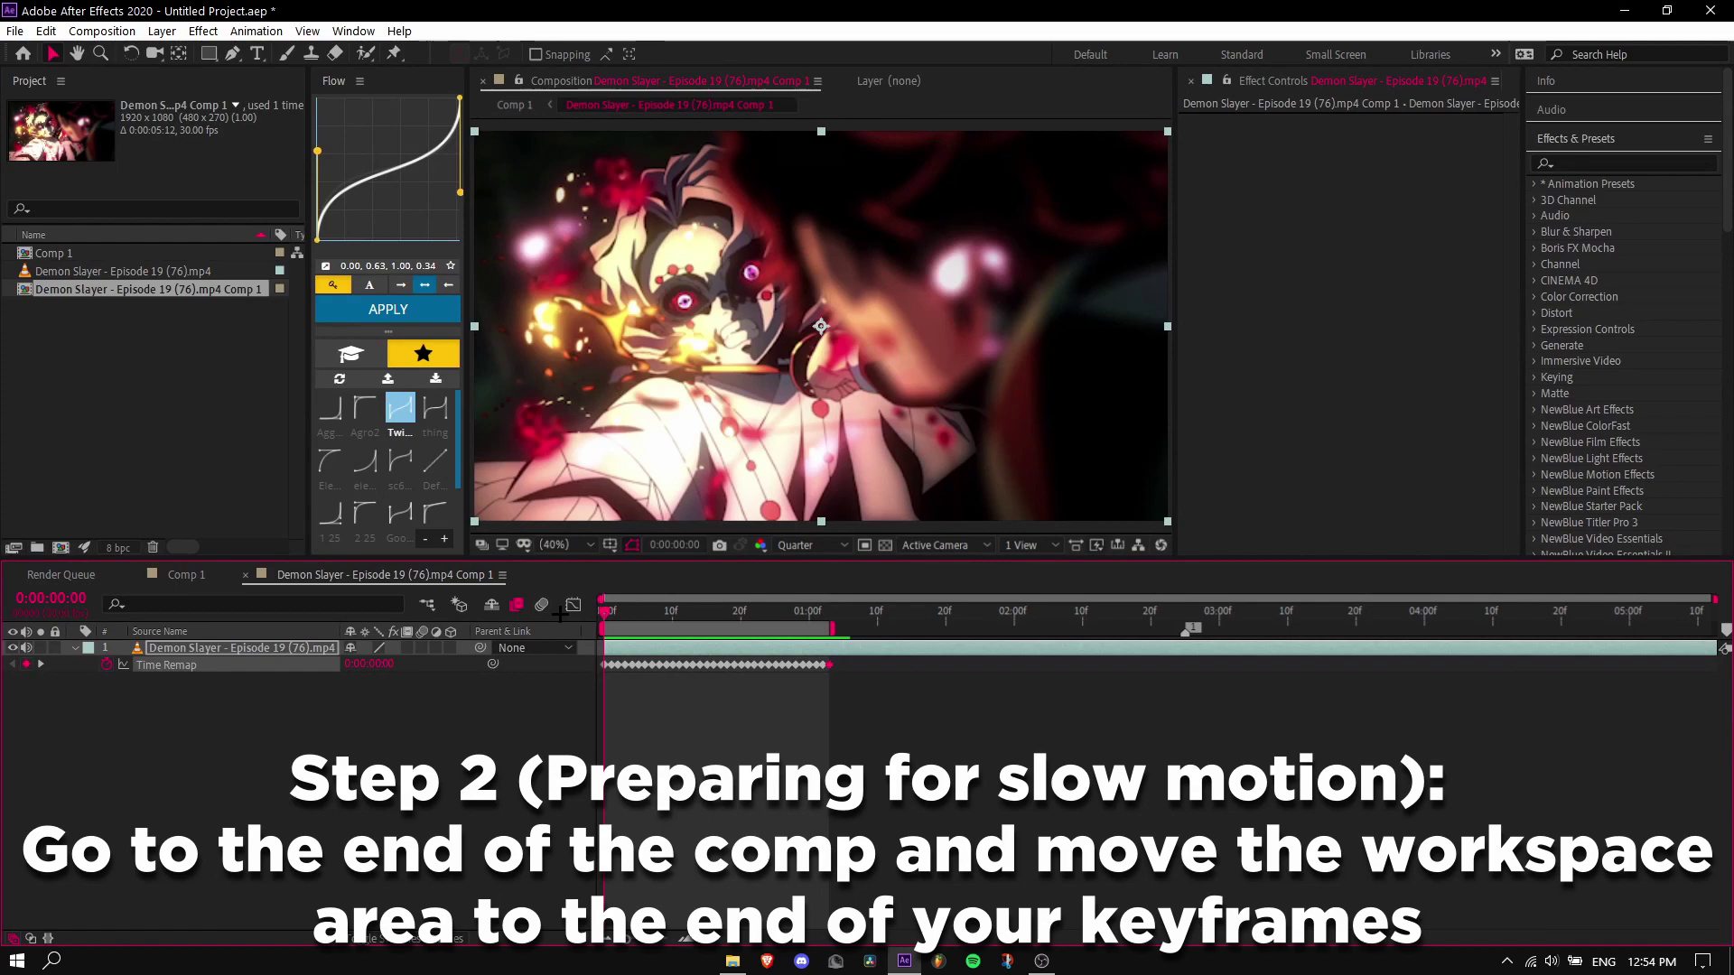
pyautogui.press('space')
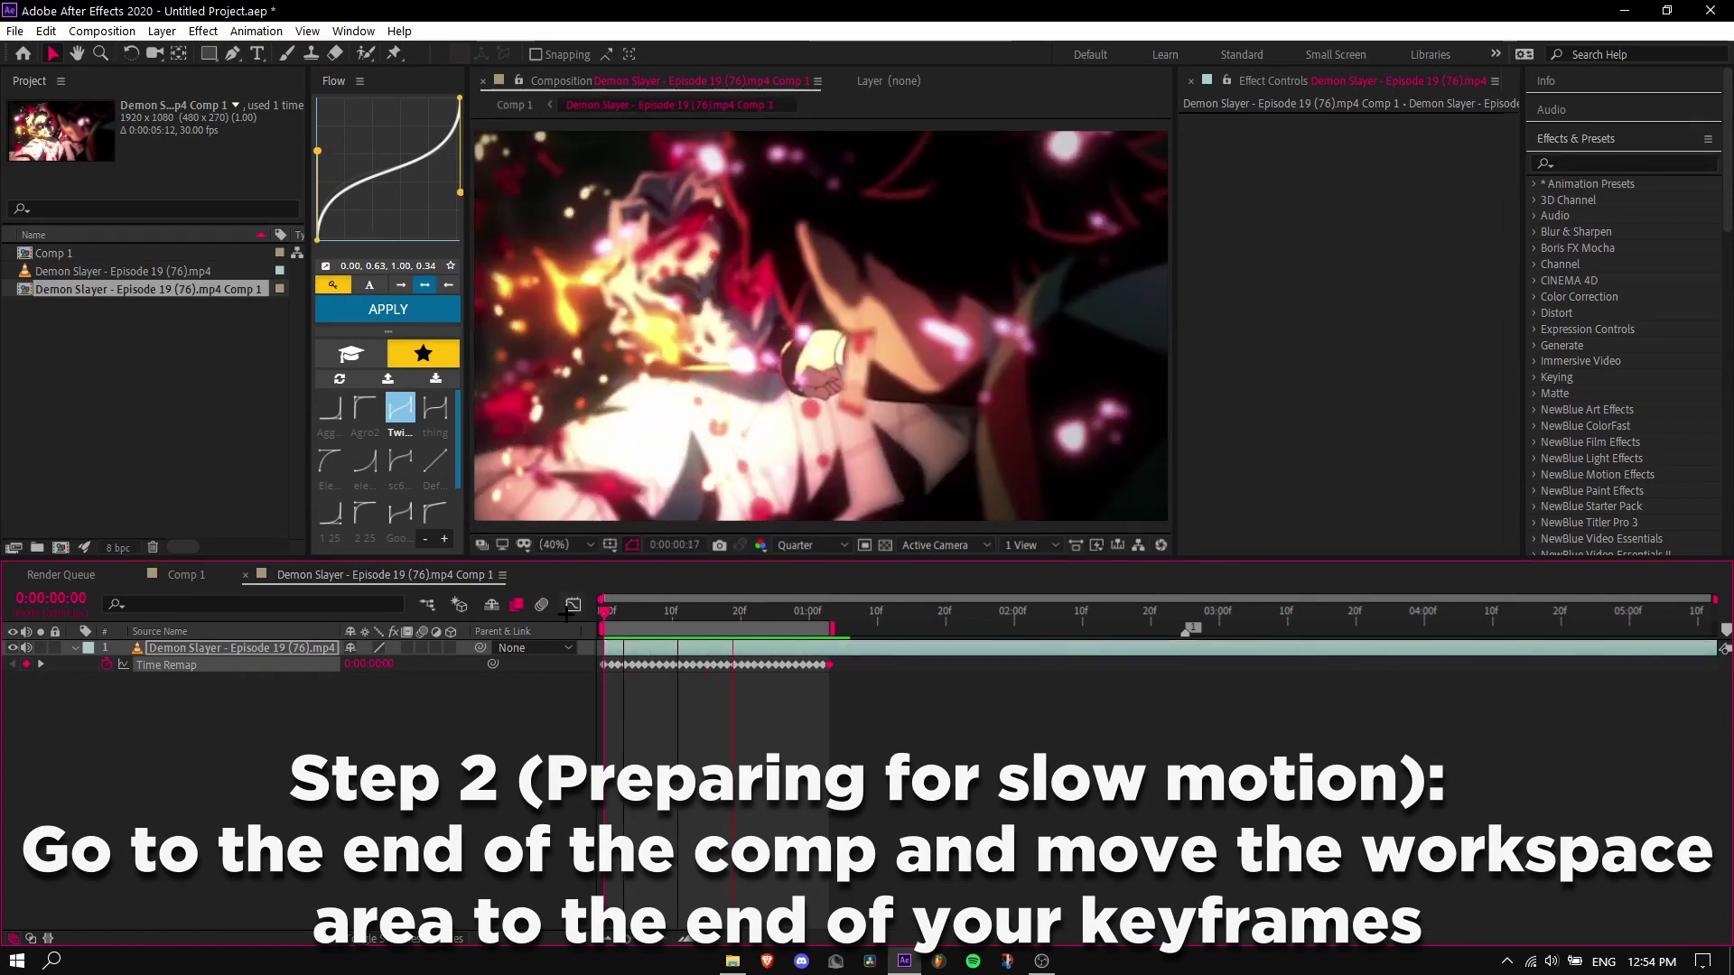
pyautogui.press('space')
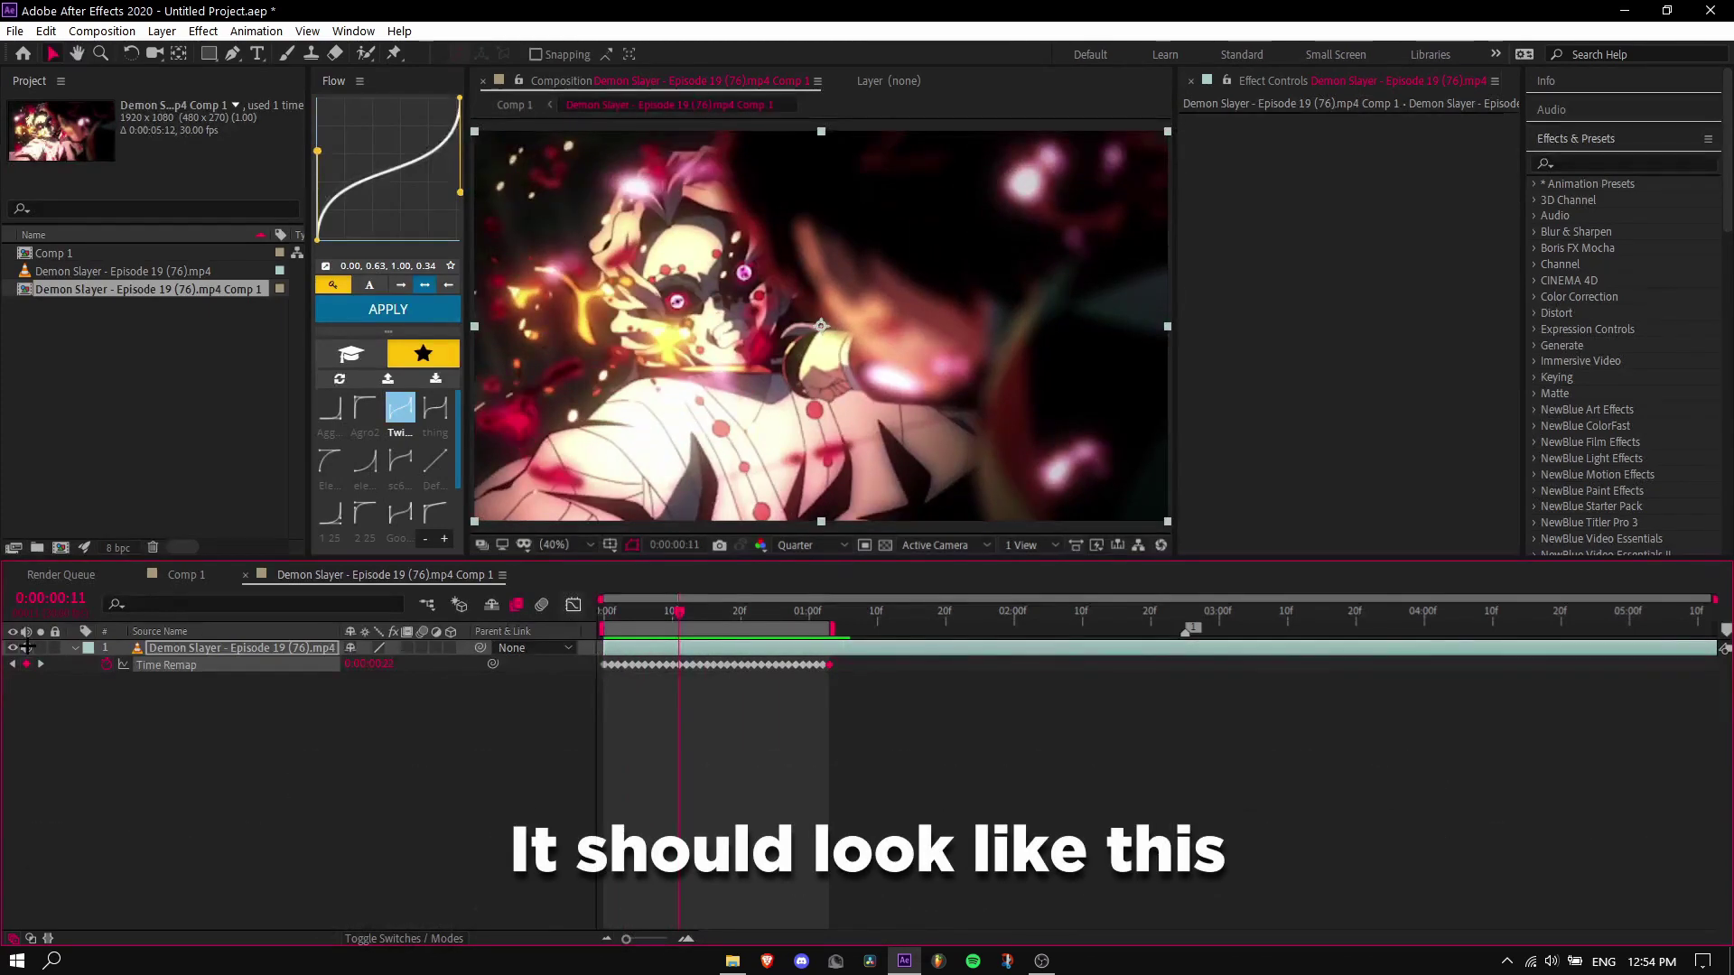
pyautogui.press('Home')
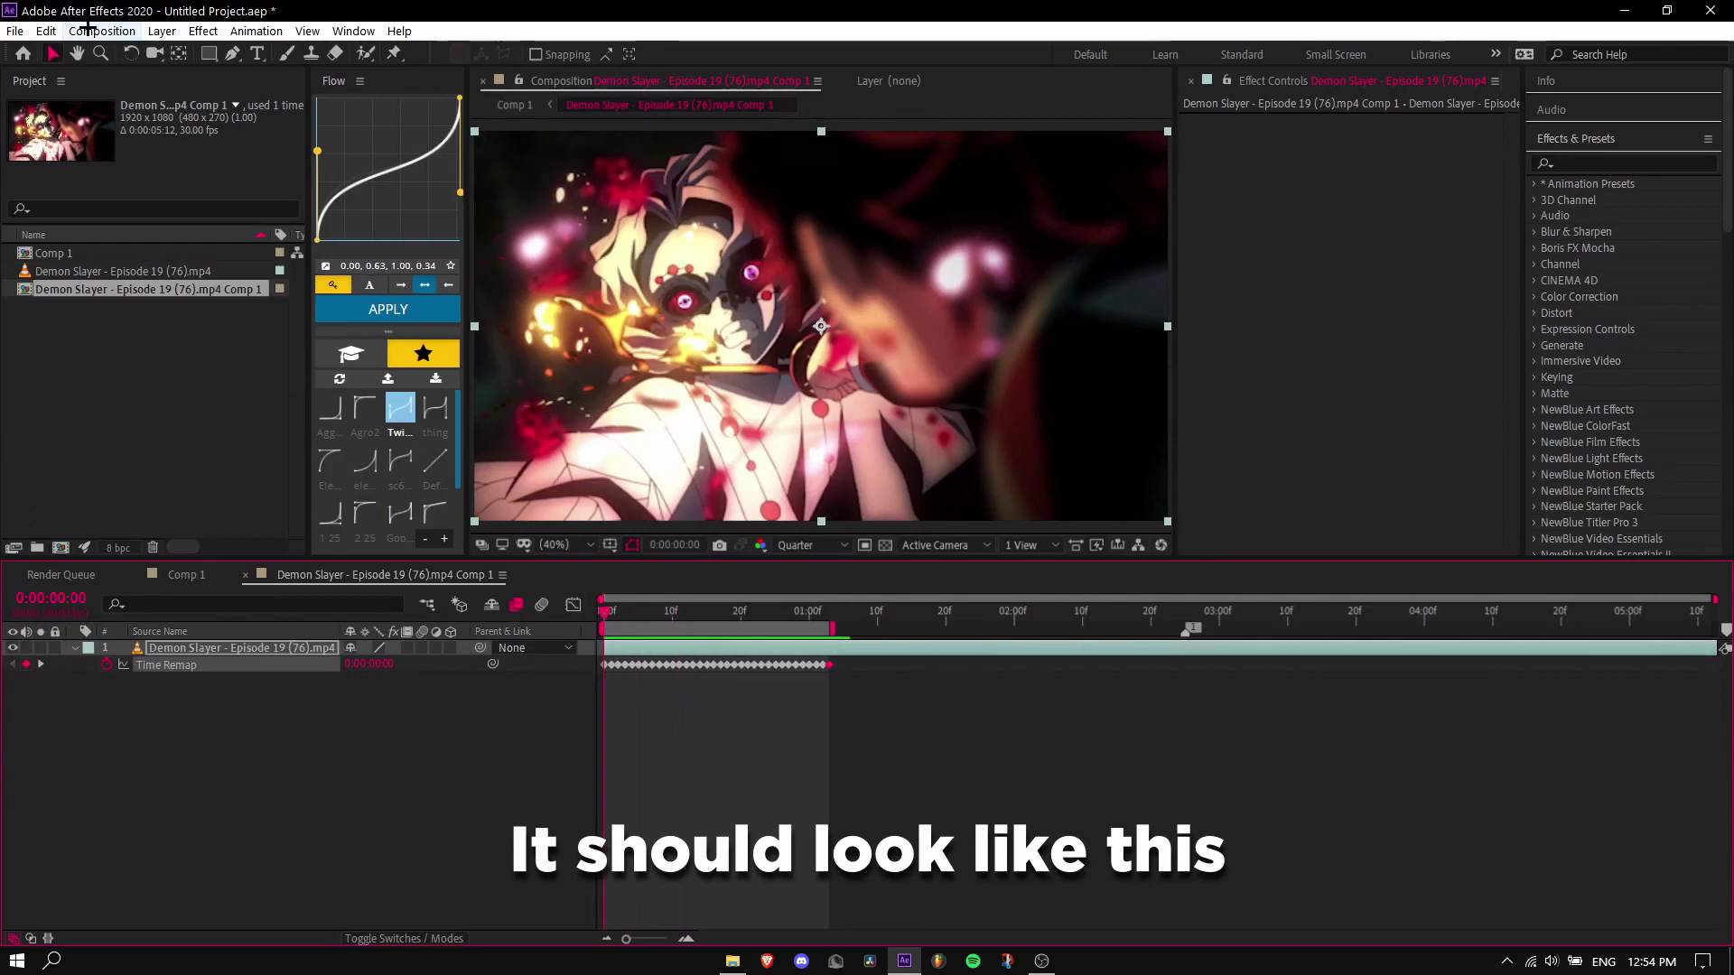
# Add the precomp to the Render Queue with QuickTime (Apple ProRes 422 HQ) output
pyautogui.click(15, 31)
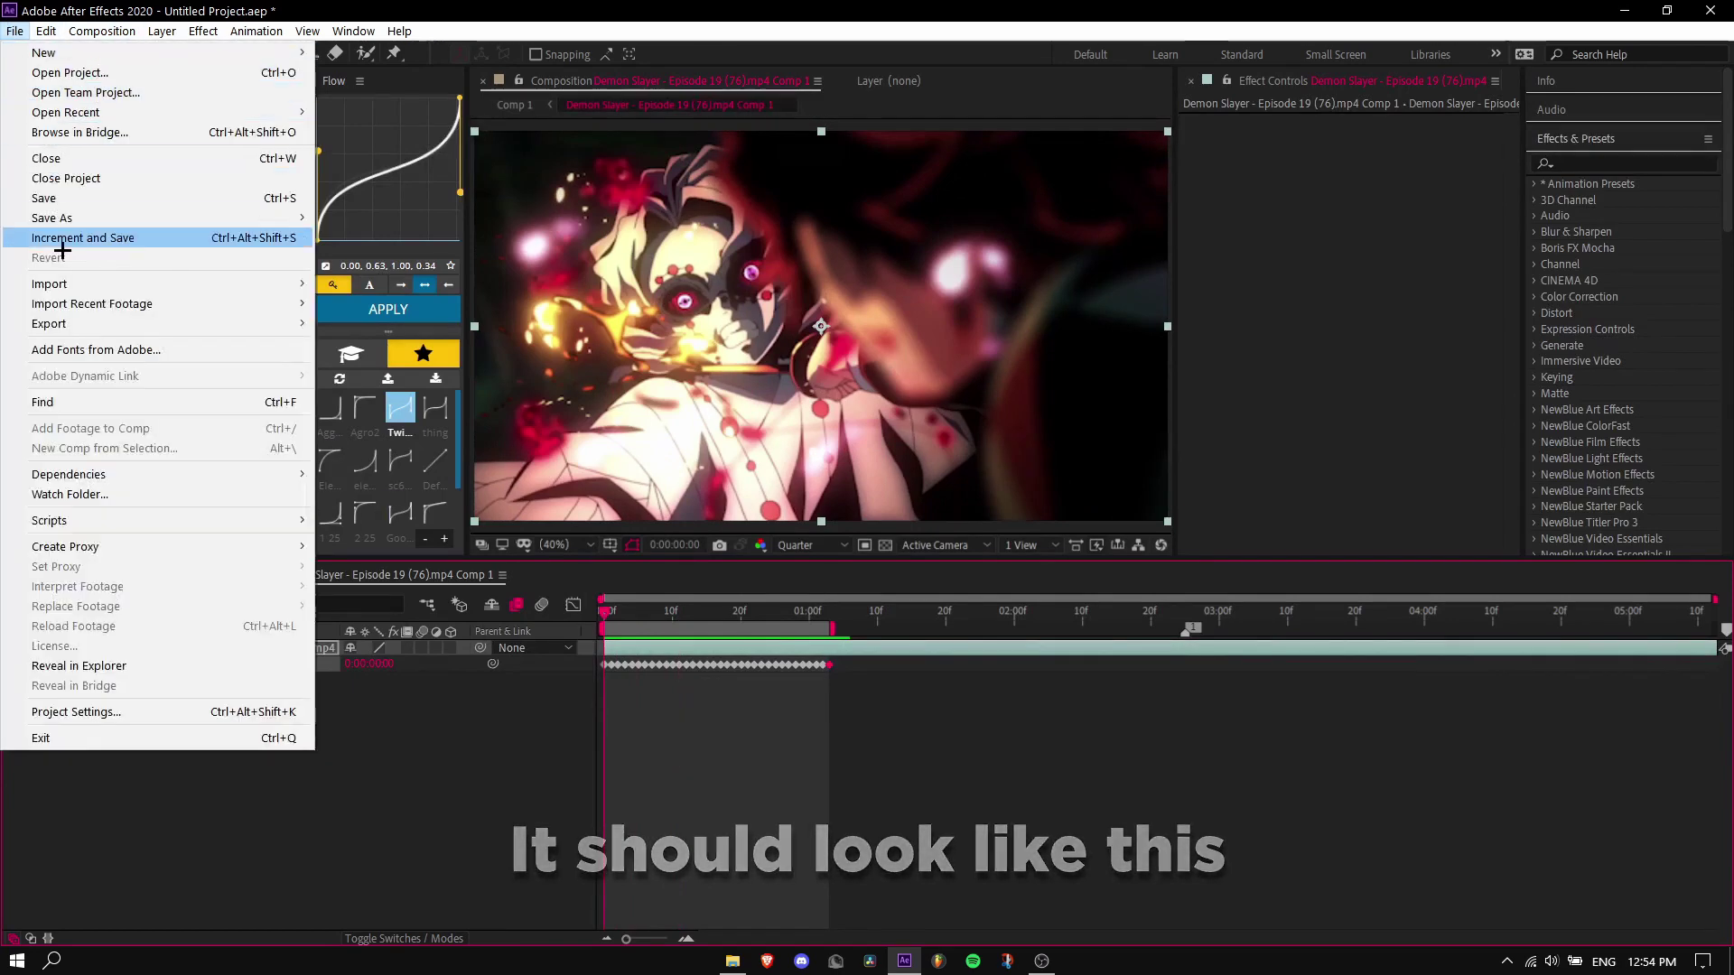
pyautogui.moveTo(55, 320)
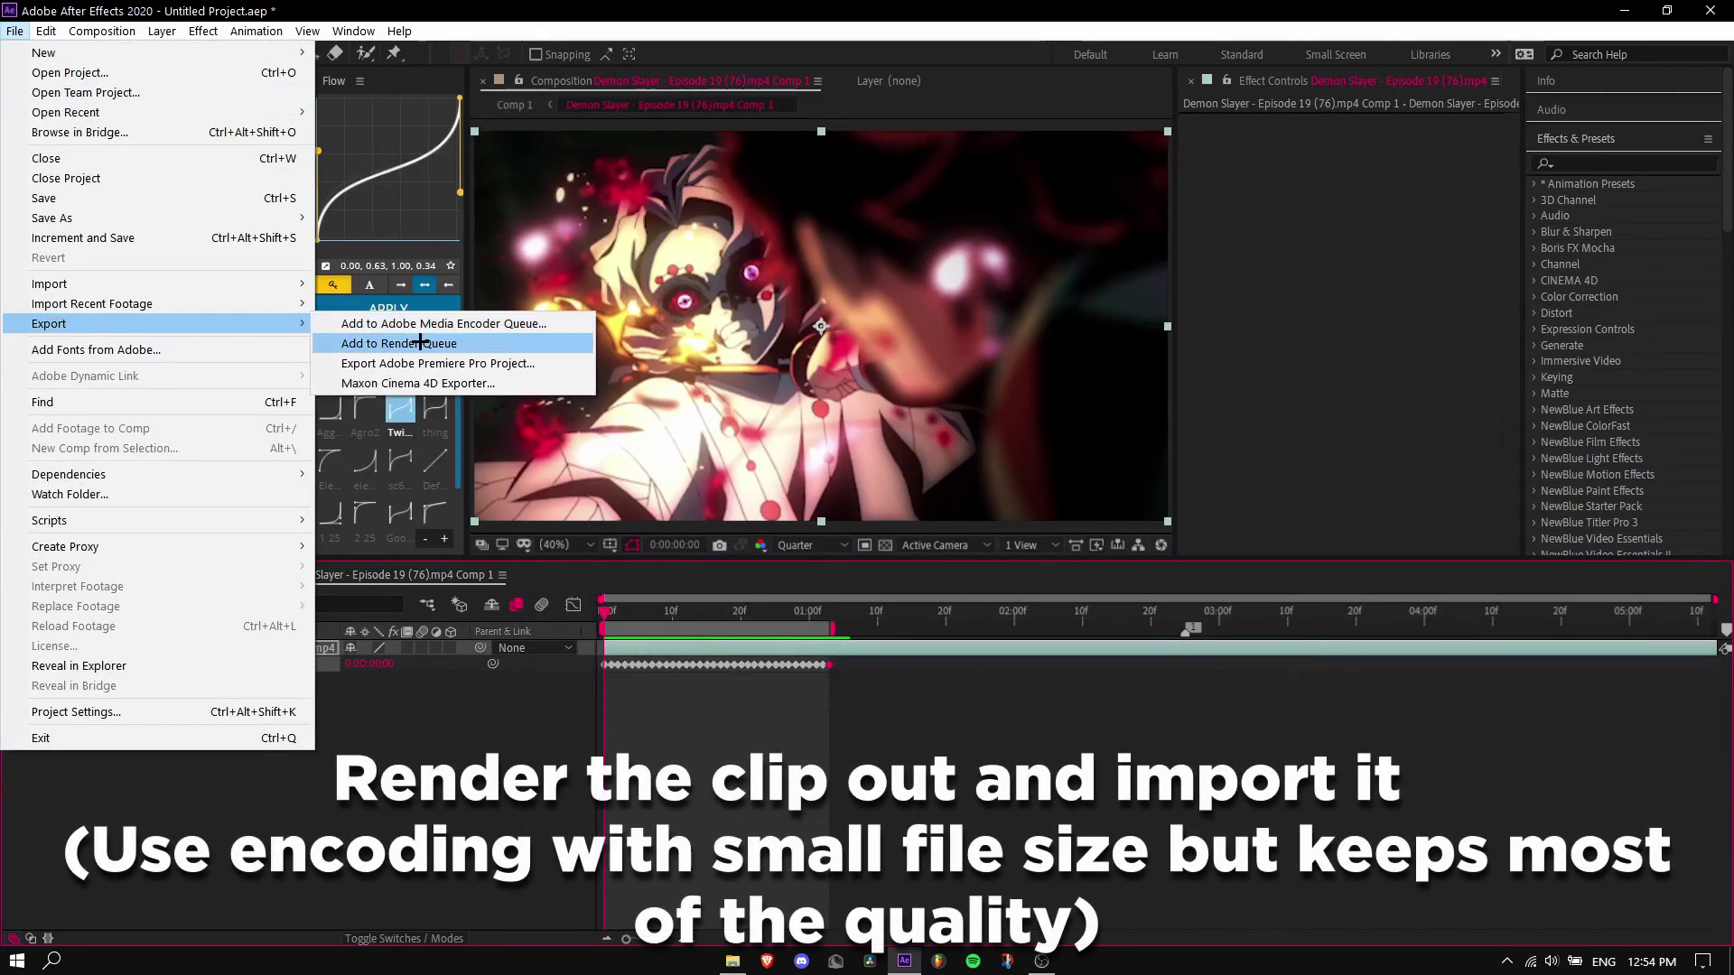
pyautogui.click(388, 343)
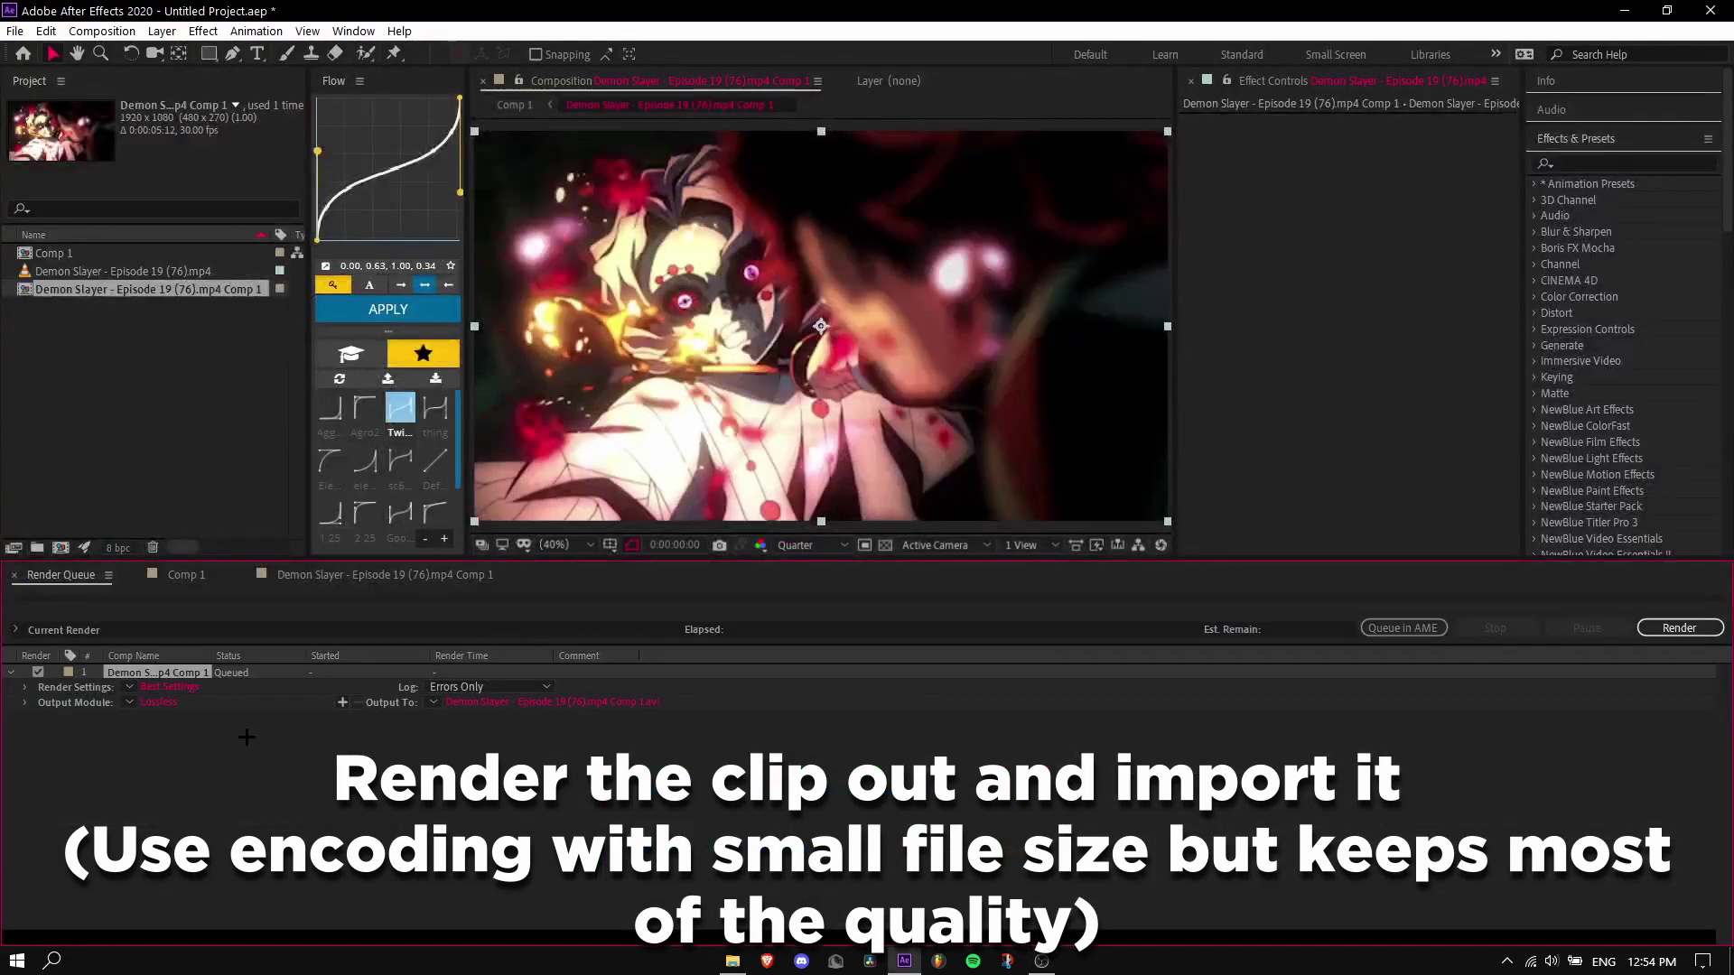
pyautogui.click(158, 703)
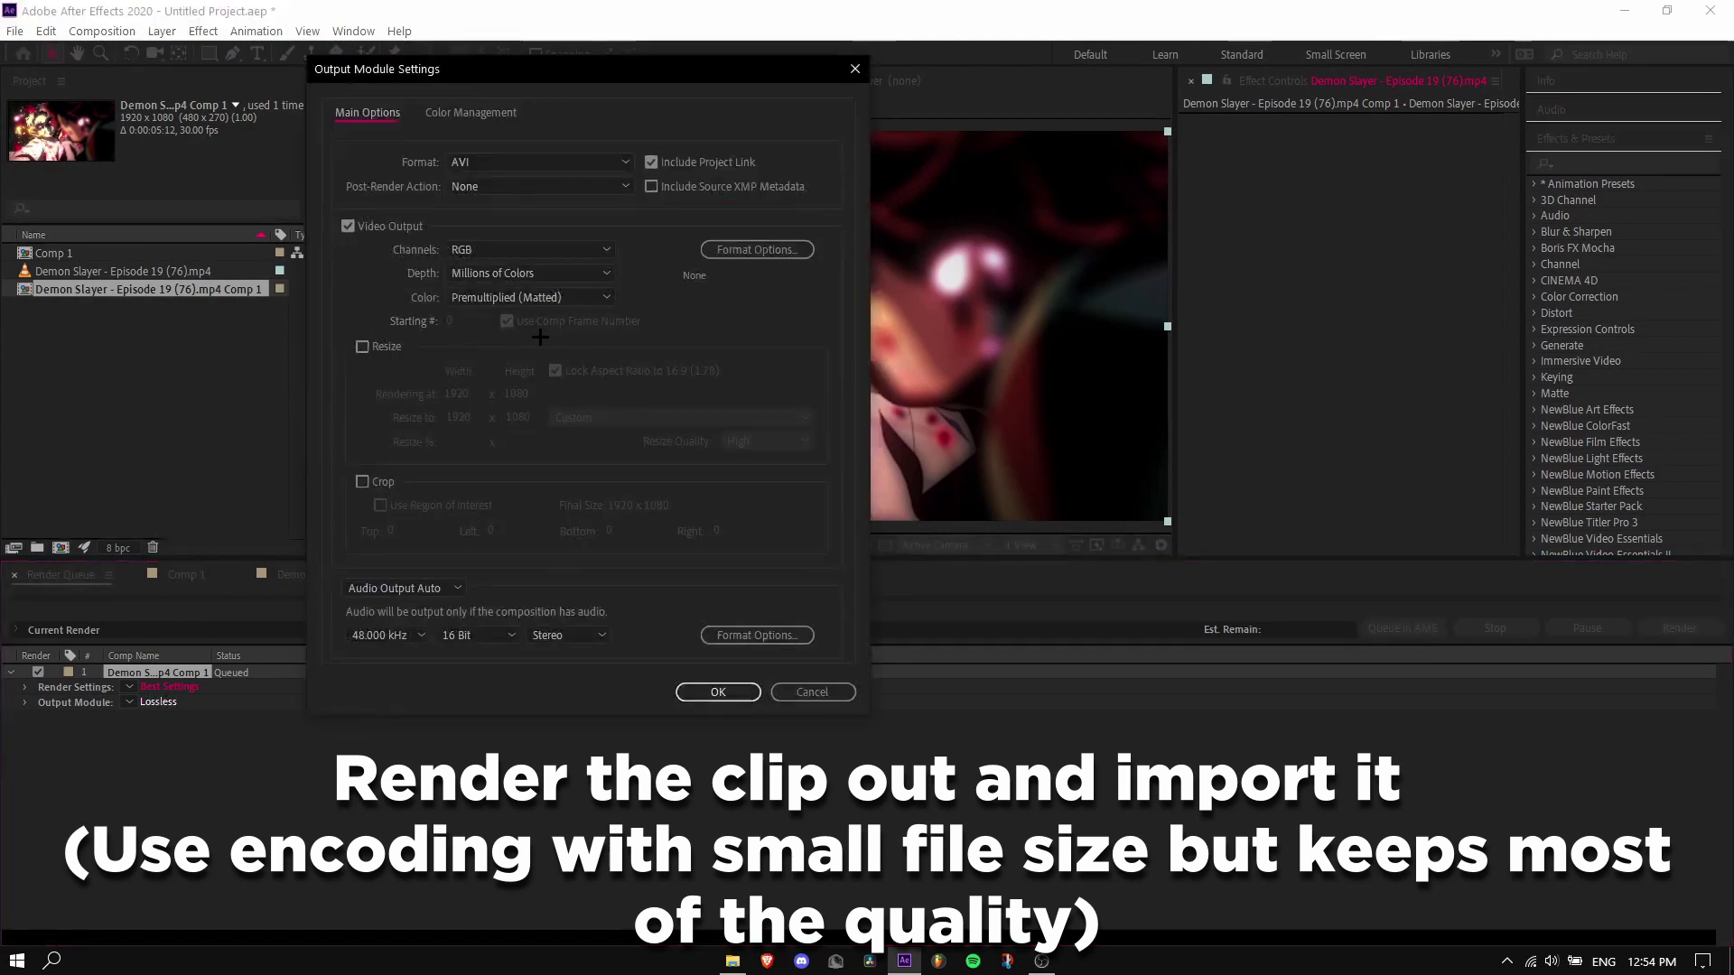
pyautogui.click(481, 163)
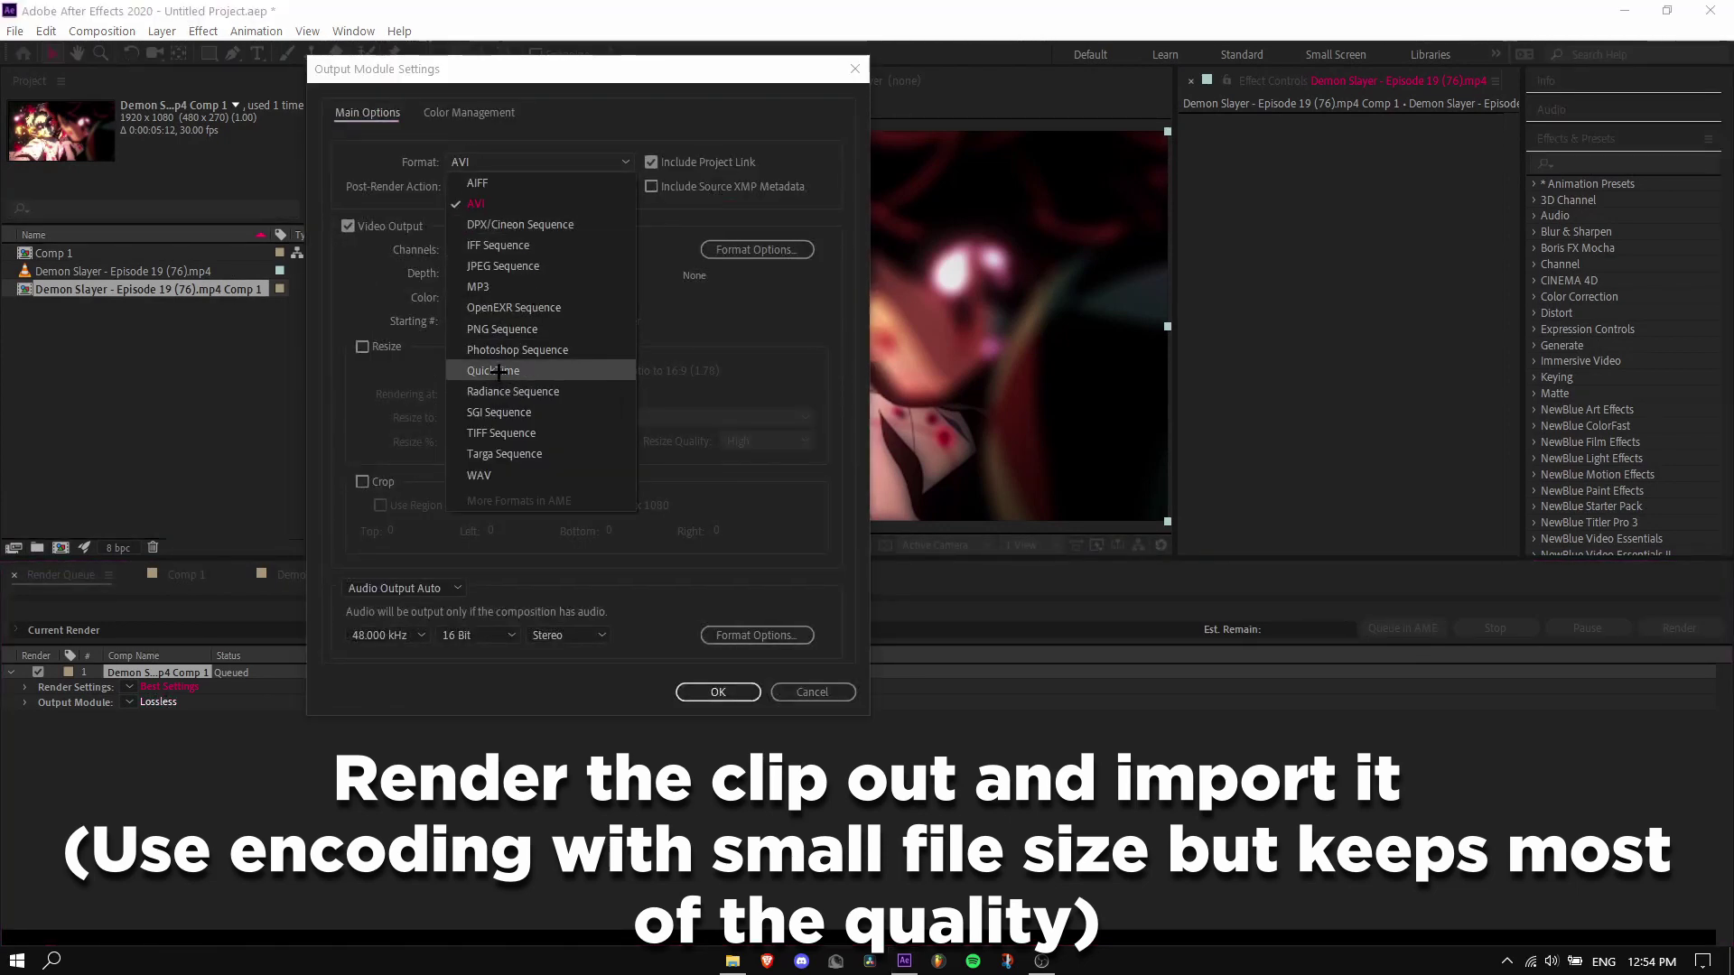
pyautogui.click(502, 371)
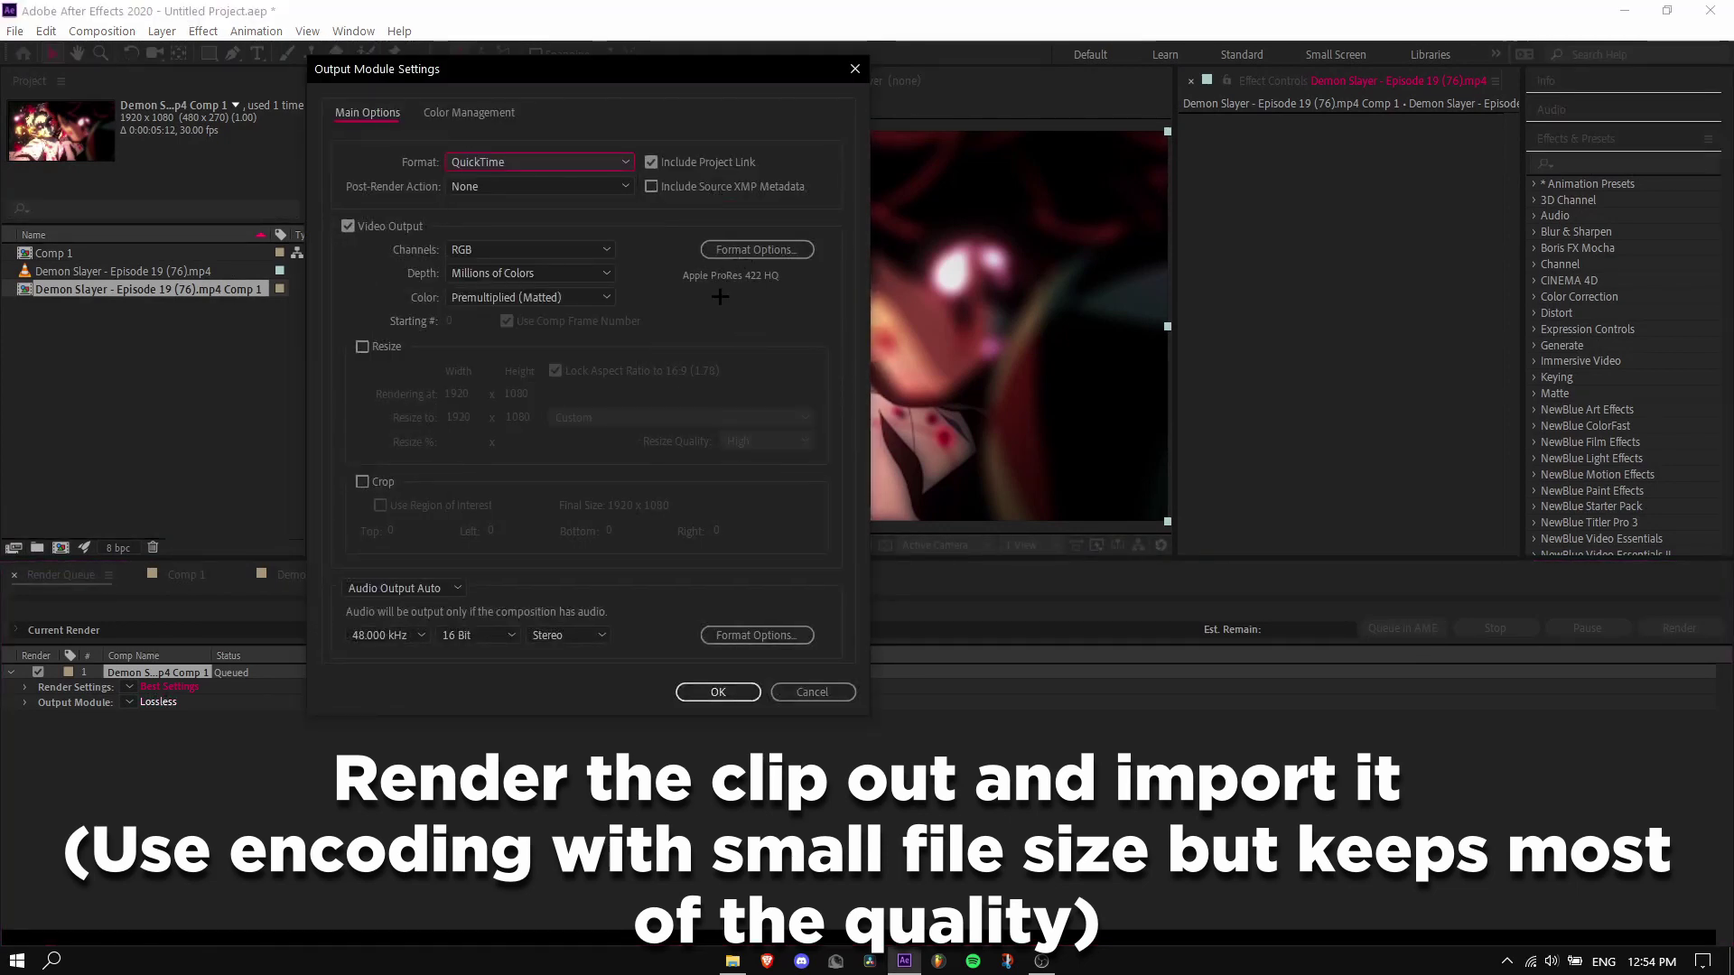
pyautogui.click(717, 691)
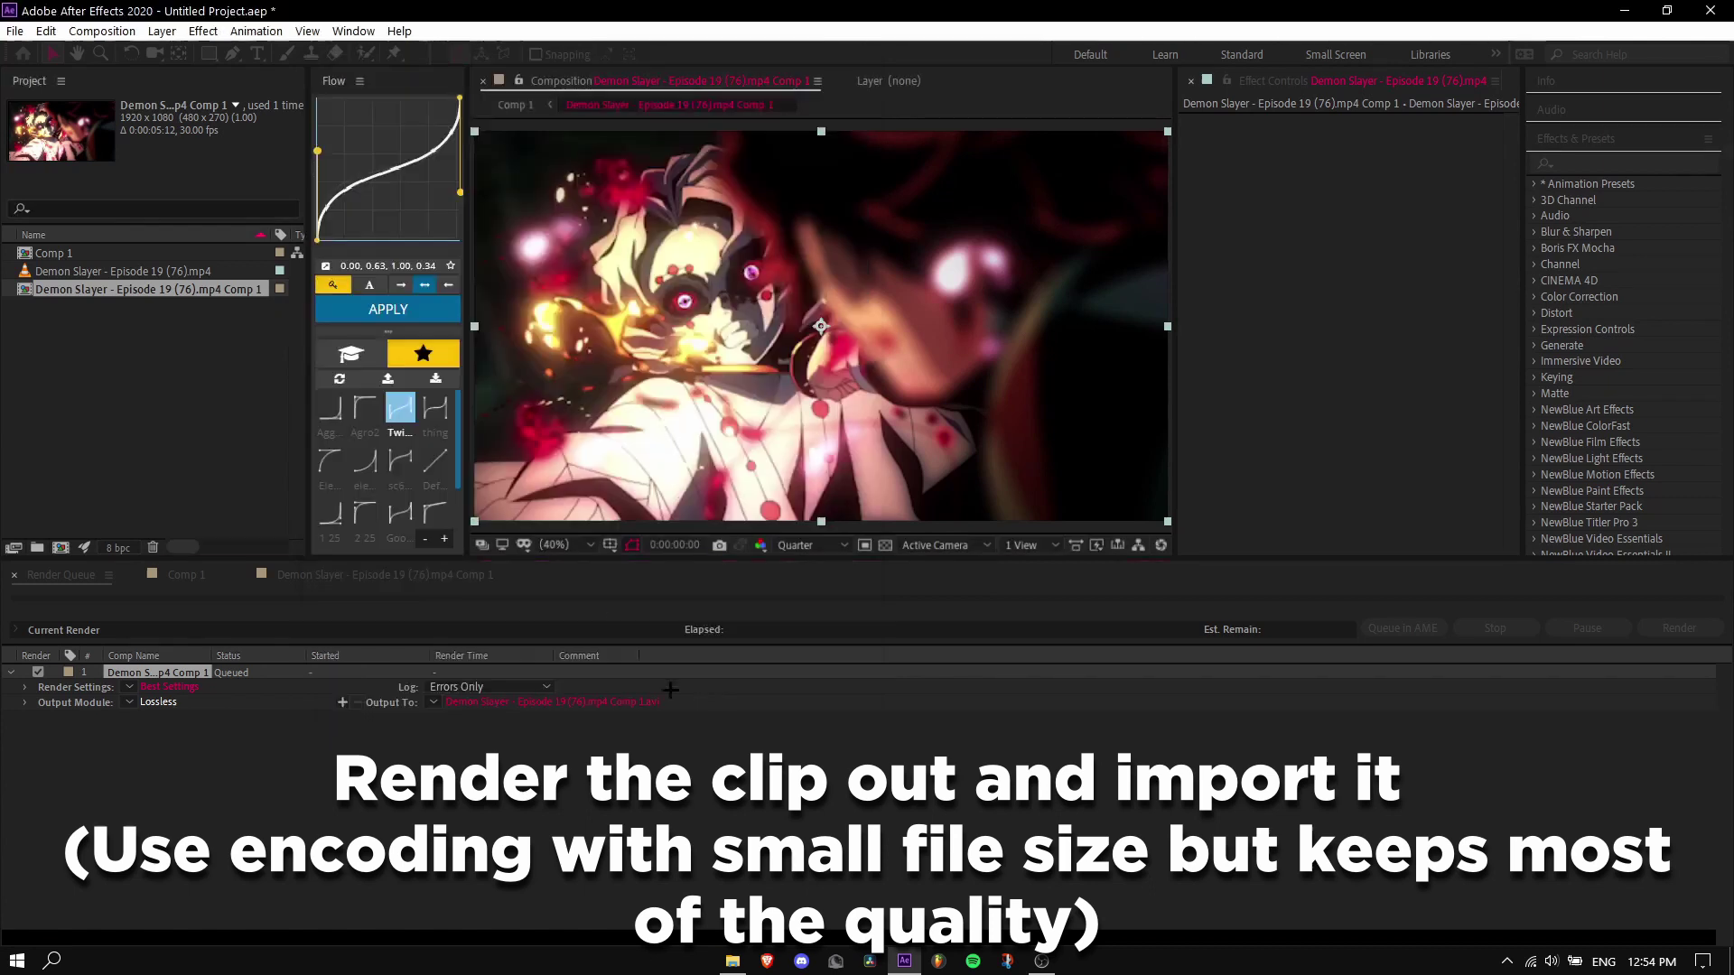
# Render the precomp to TutRender1.mov and import it into the Project panel
pyautogui.click(561, 702)
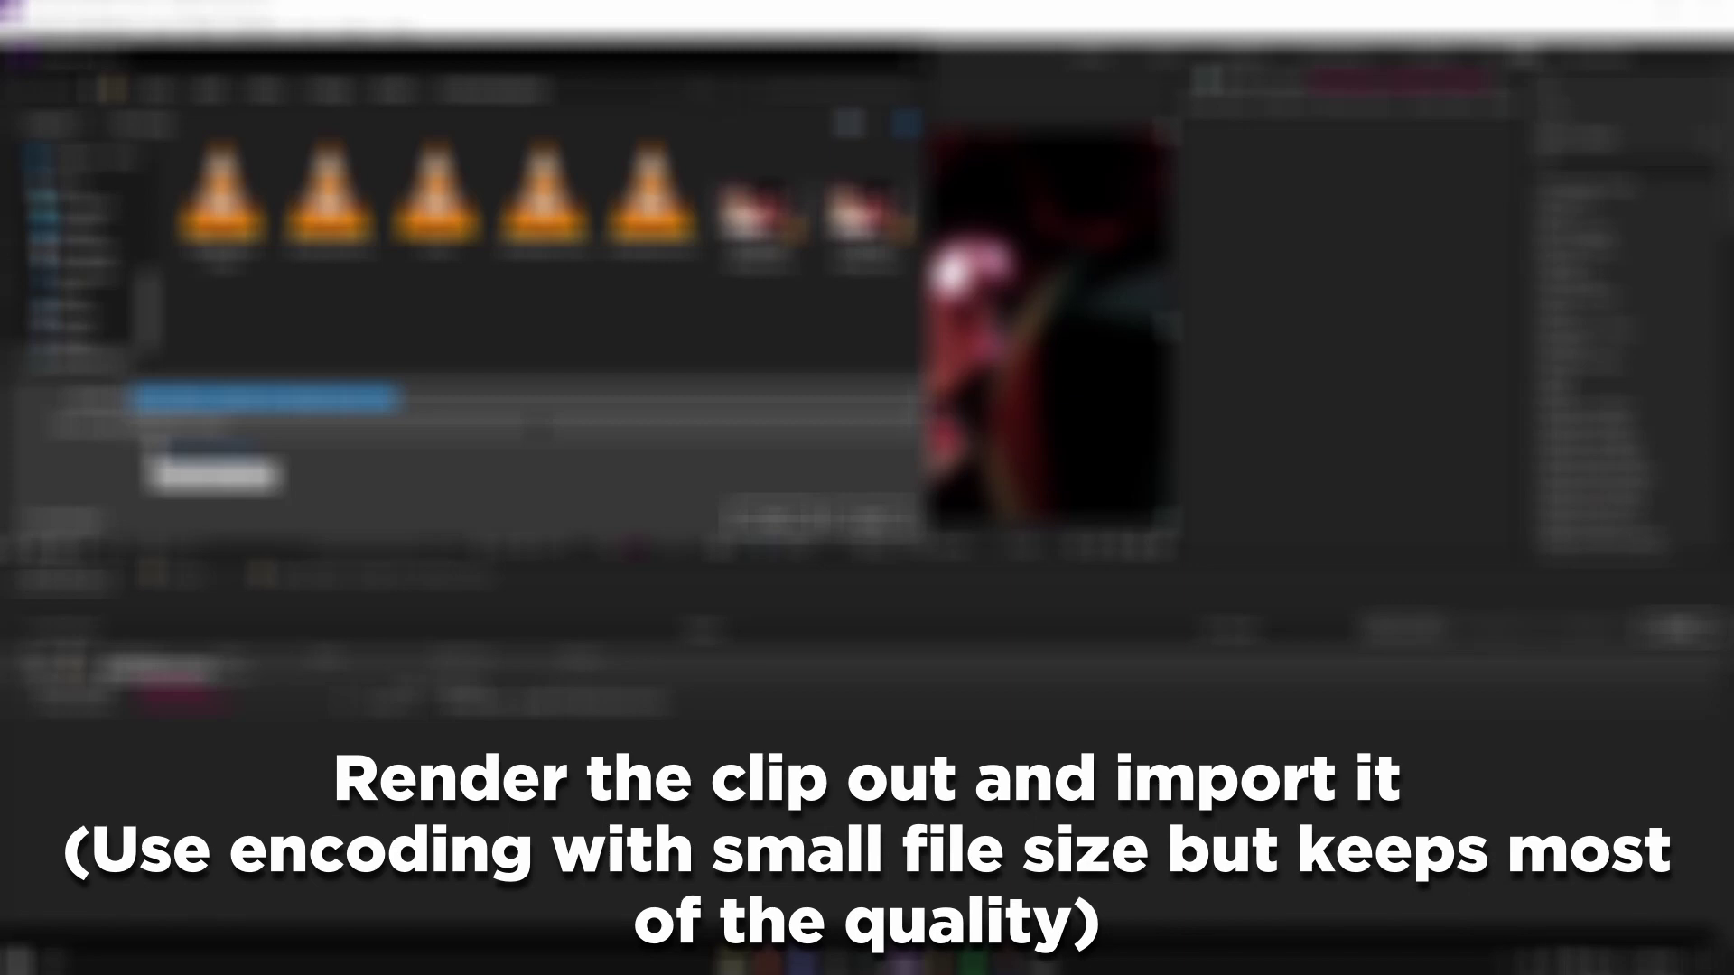
pyautogui.click(537, 423)
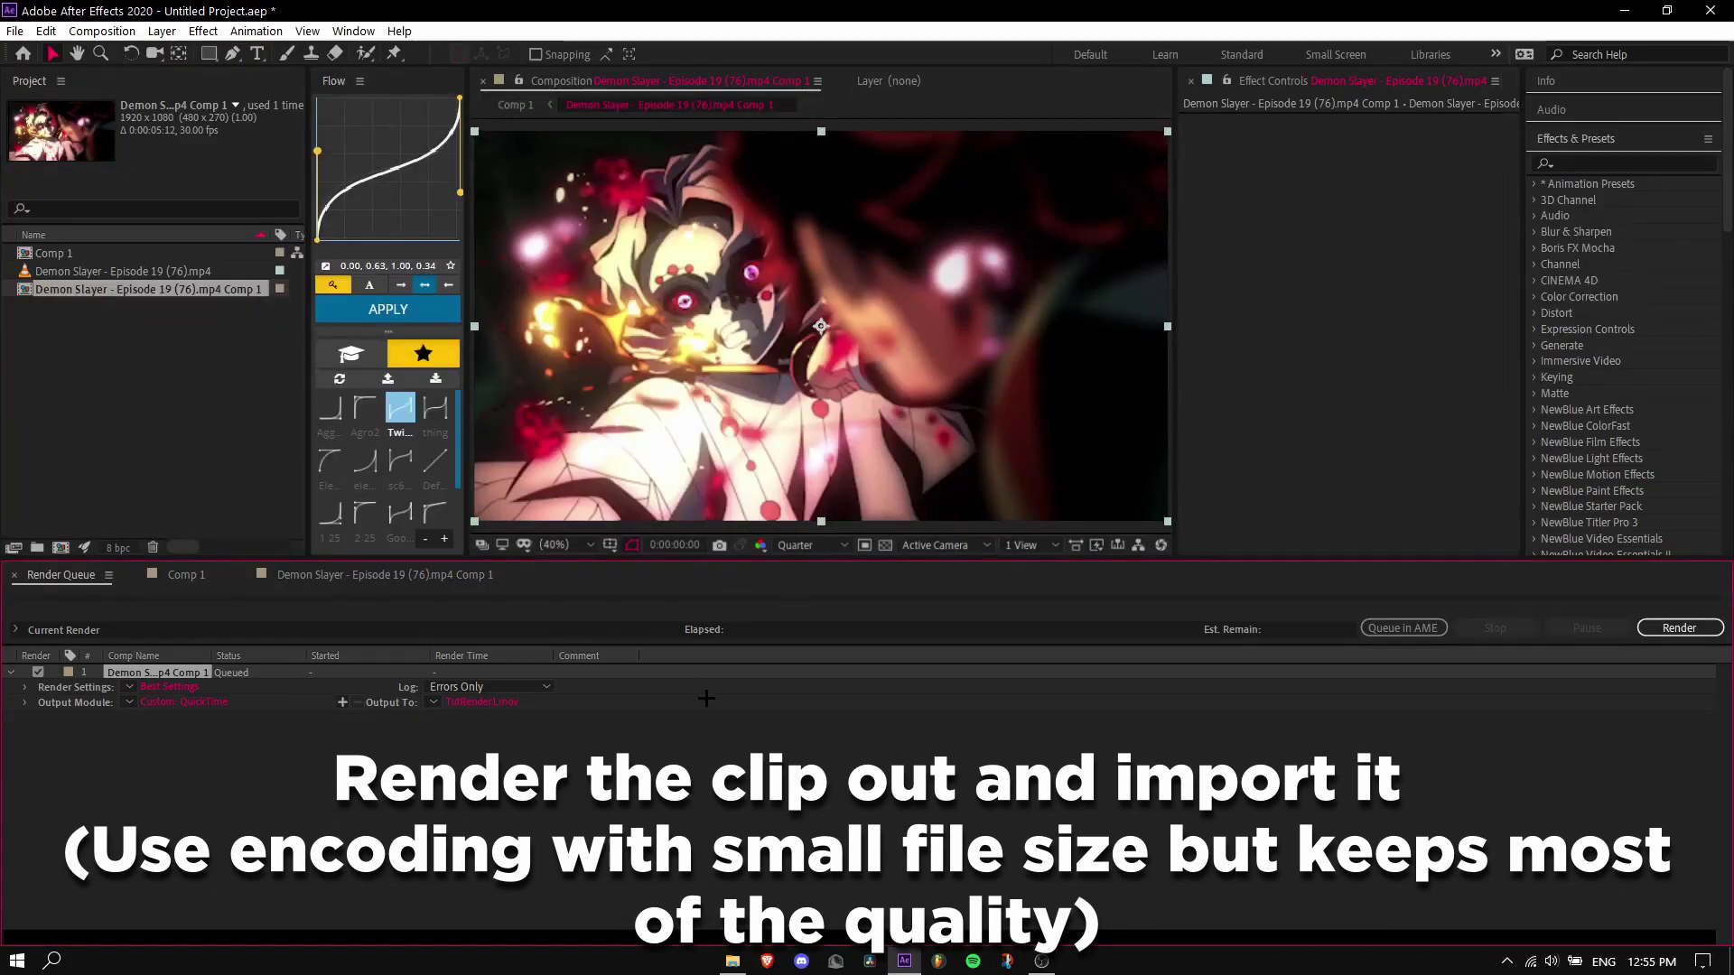
pyautogui.click(1679, 628)
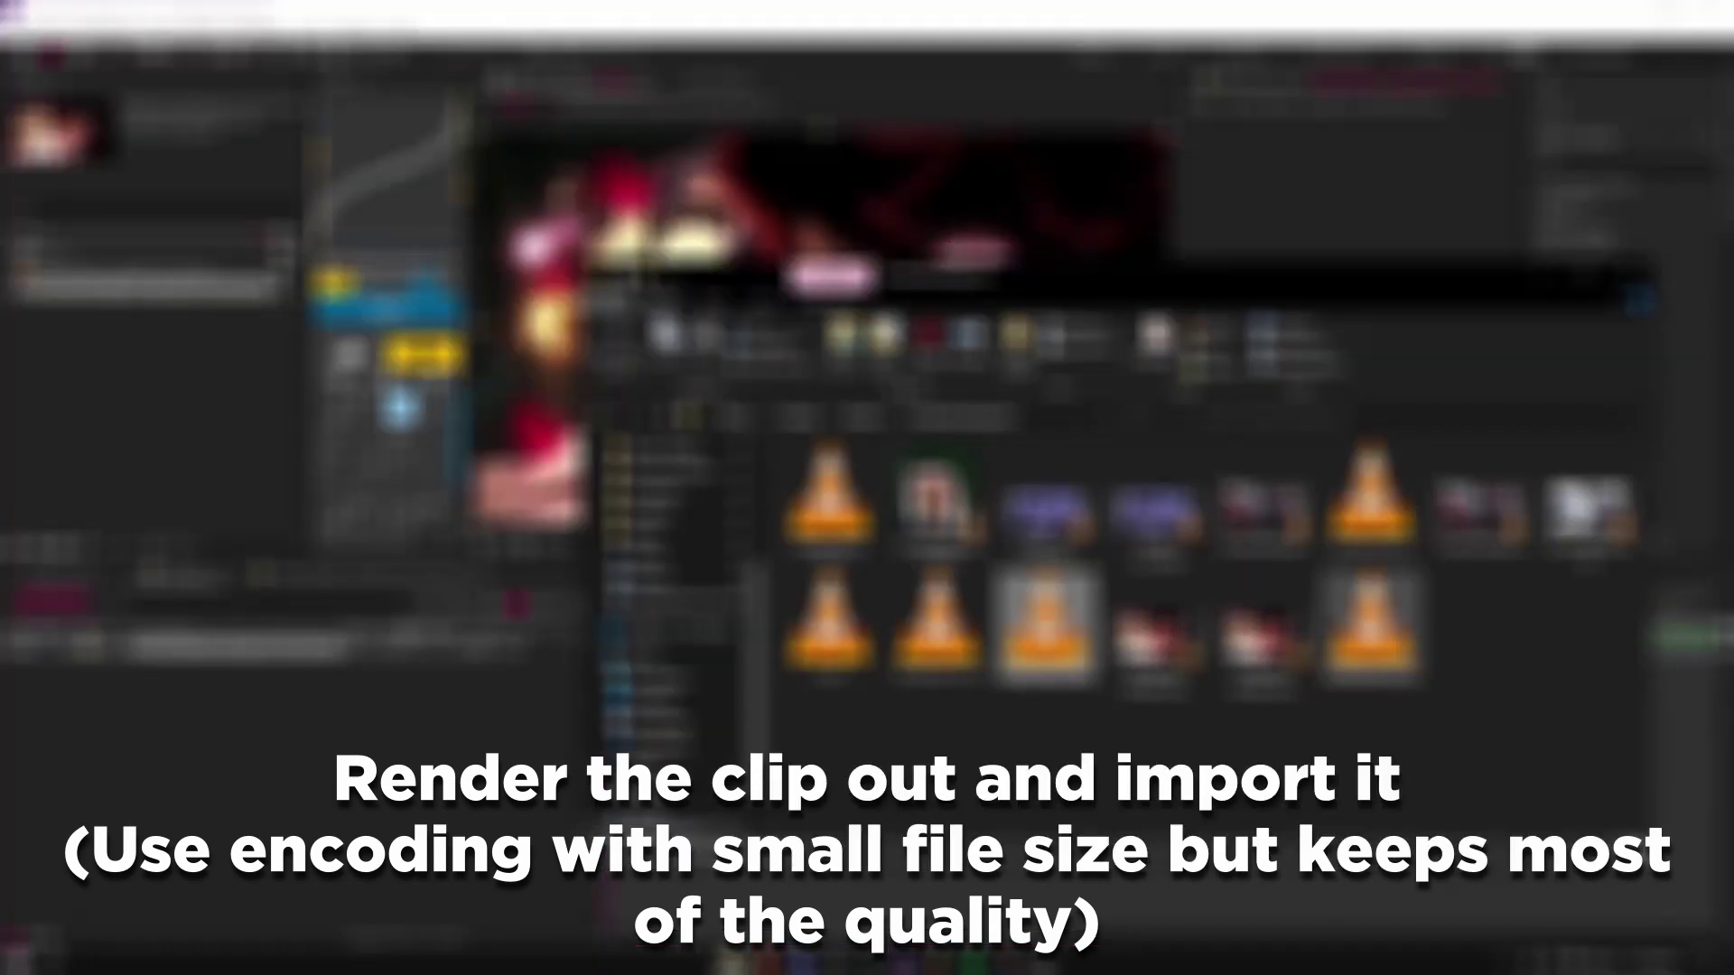
pyautogui.moveTo(1373, 623); pyautogui.dragTo(158, 353)
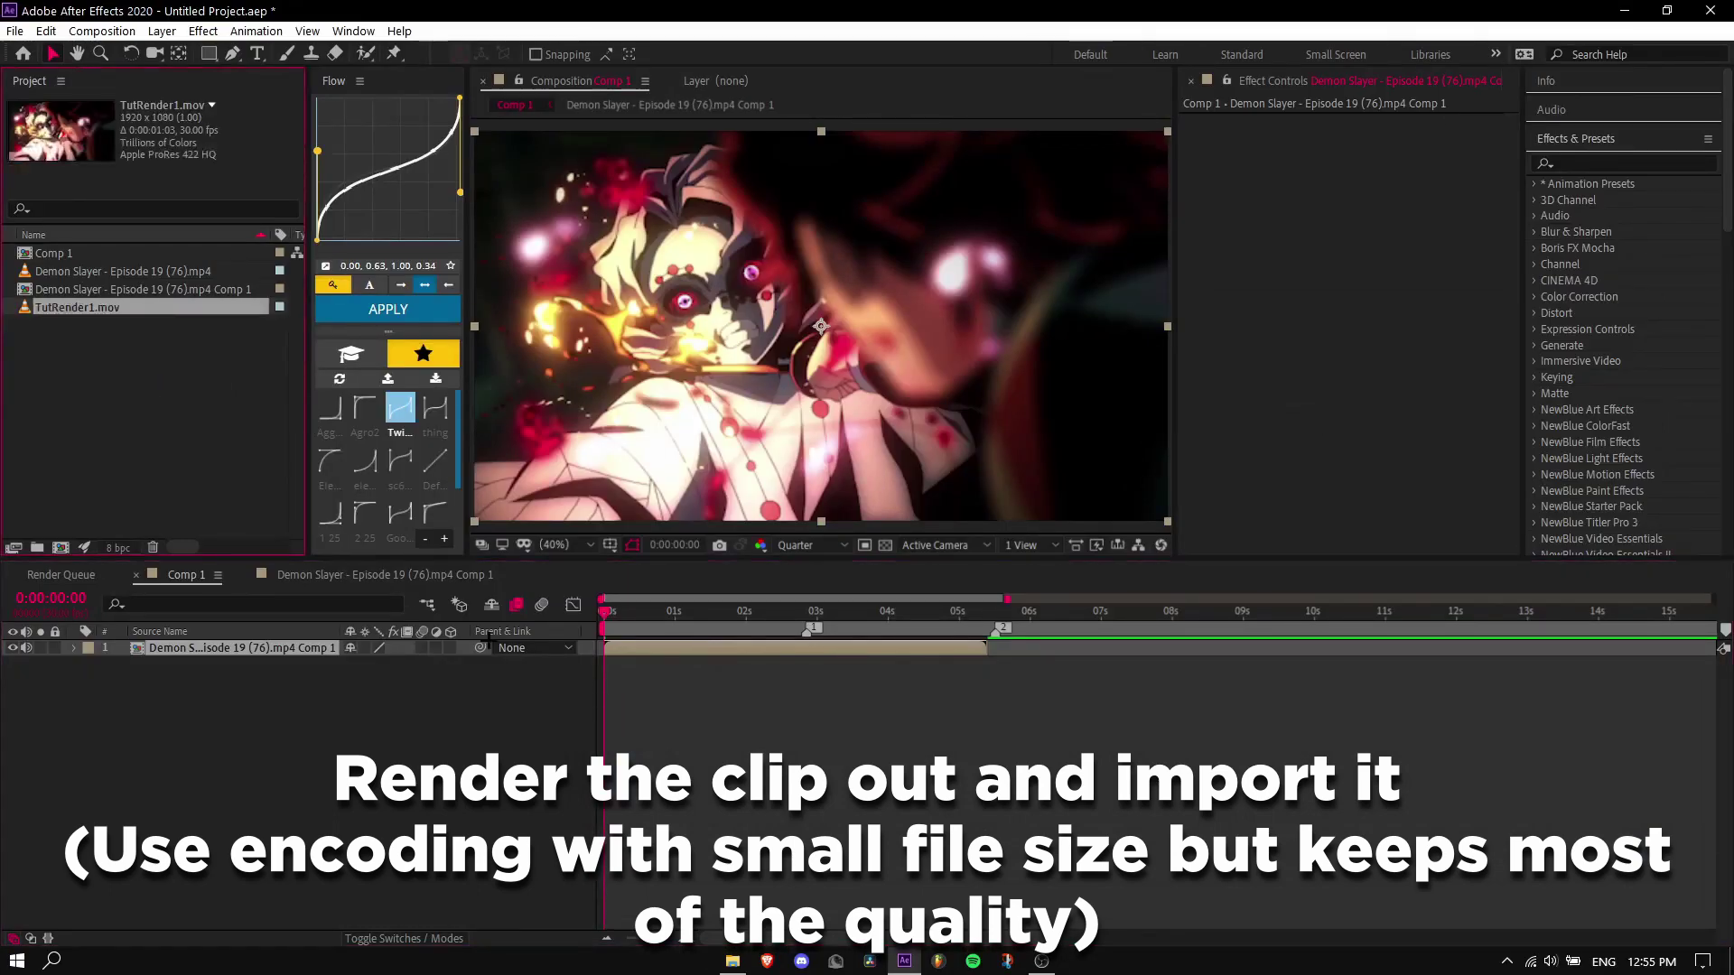
# Swap the precomp in Comp 1 for TutRender1.mov and turn on Time Remap for it
pyautogui.click(647, 659)
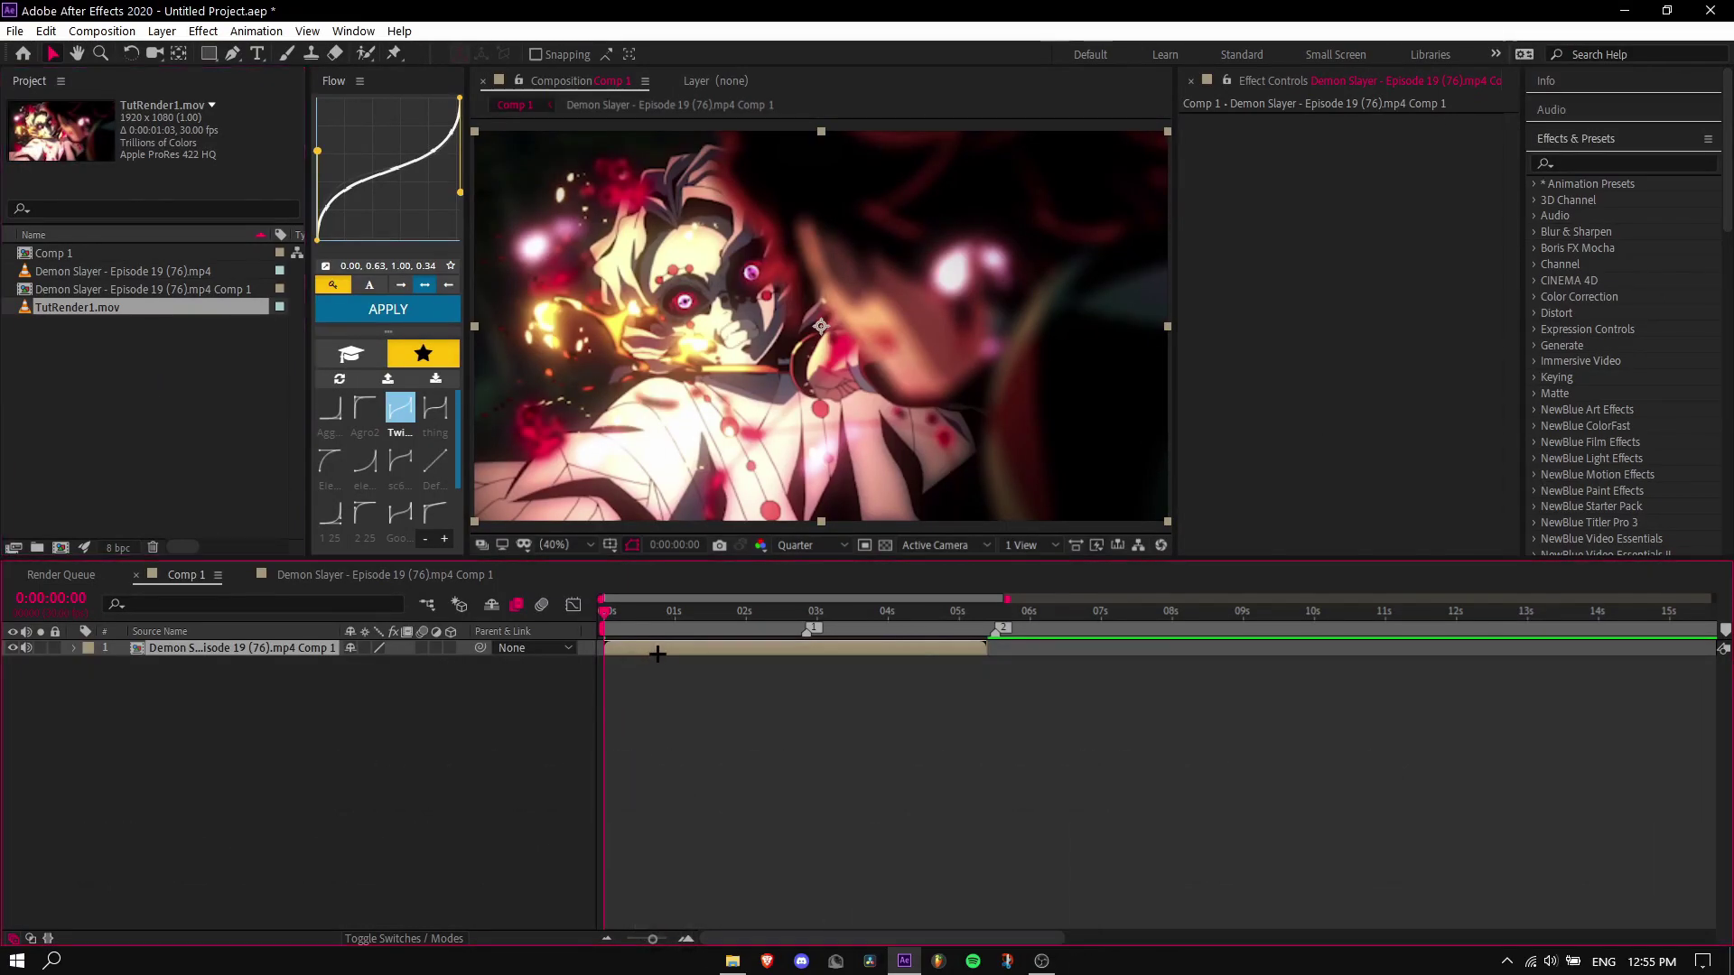
pyautogui.press('Delete')
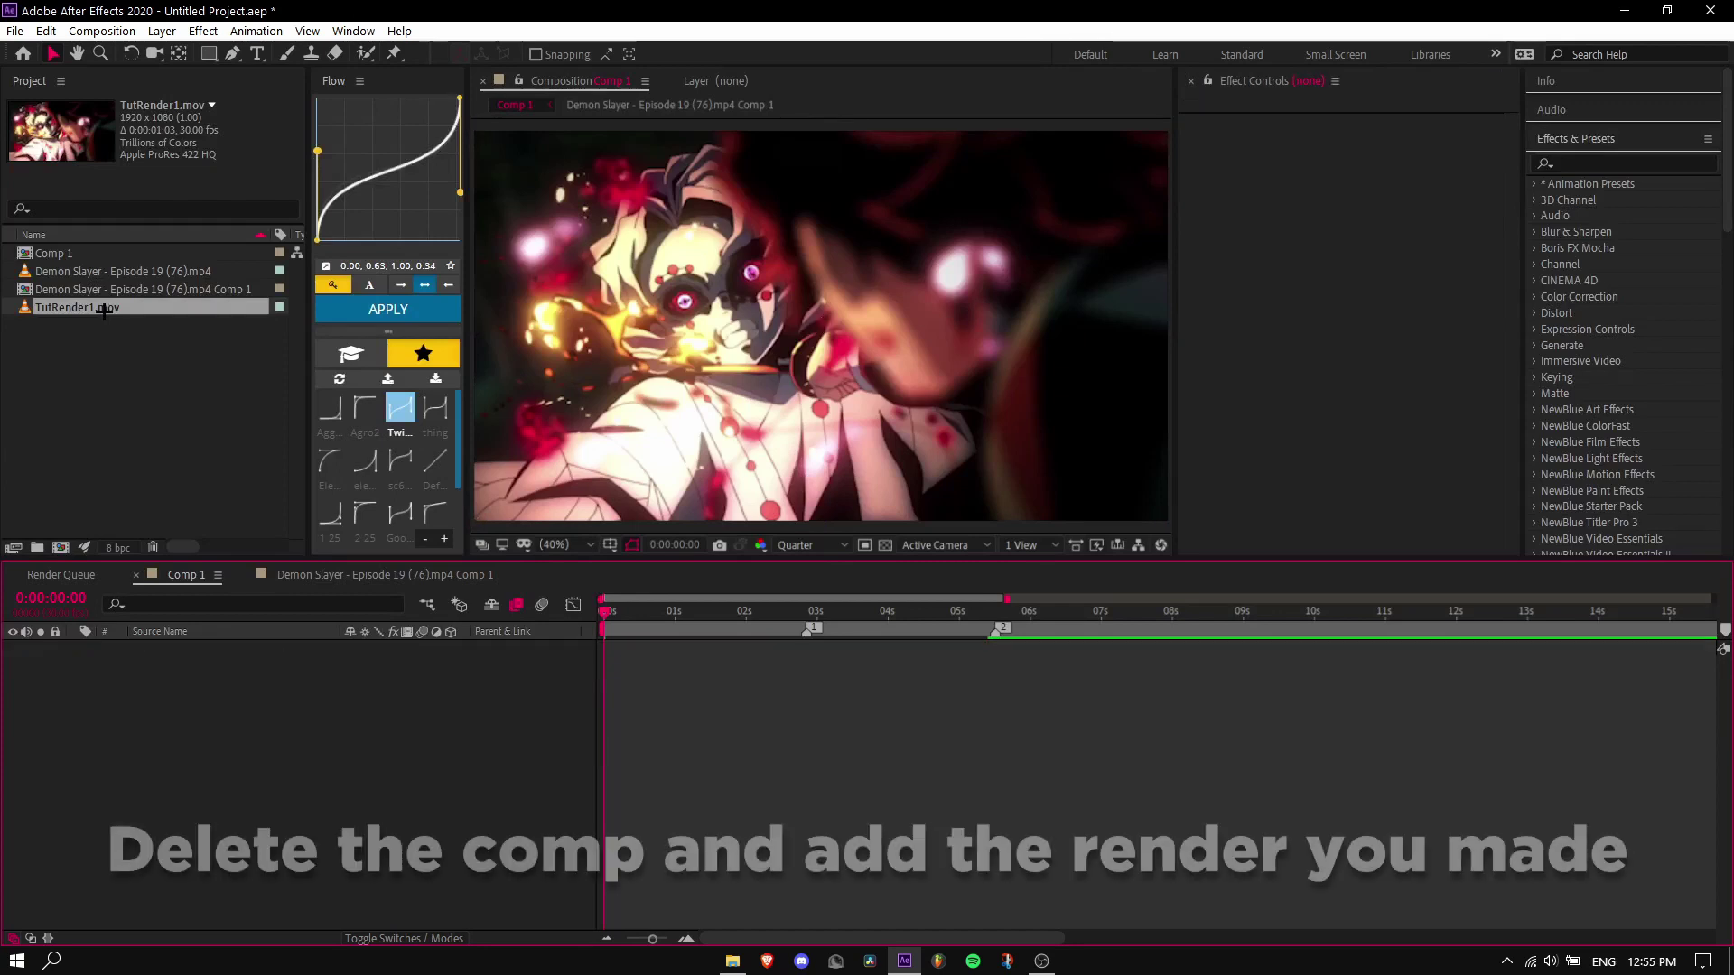
pyautogui.moveTo(107, 310); pyautogui.dragTo(588, 562)
pyautogui.moveTo(605, 688); pyautogui.dragTo(606, 689)
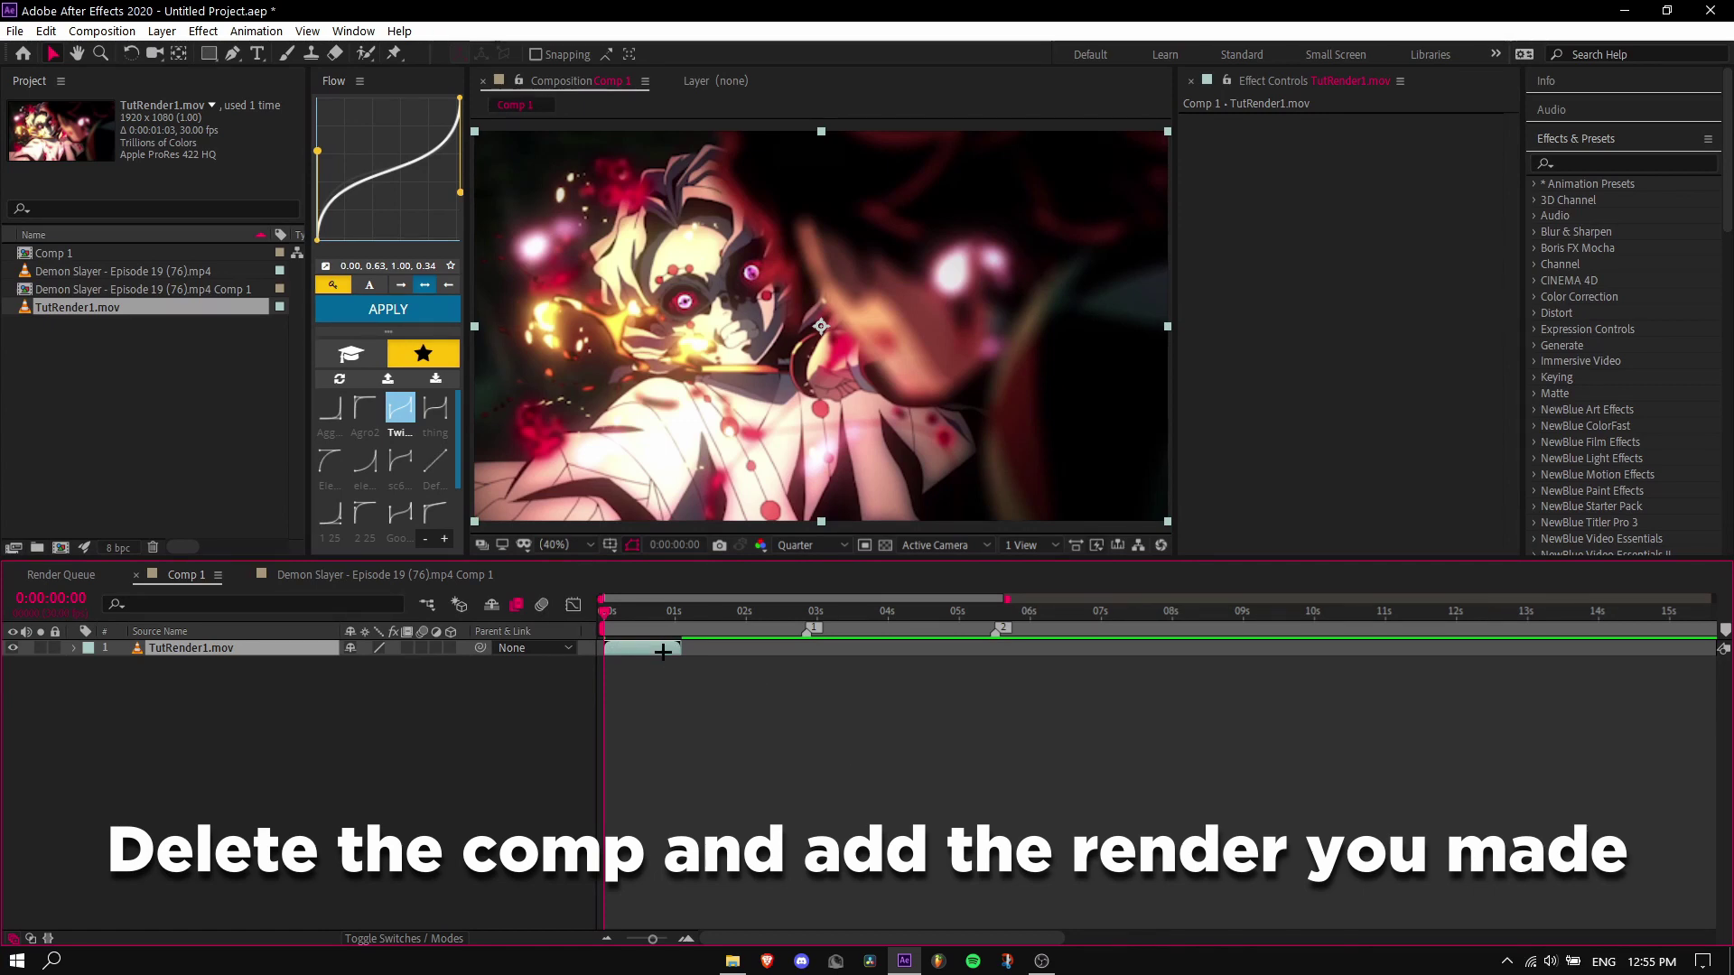
pyautogui.hotkey('ctrl', 'alt', 't')
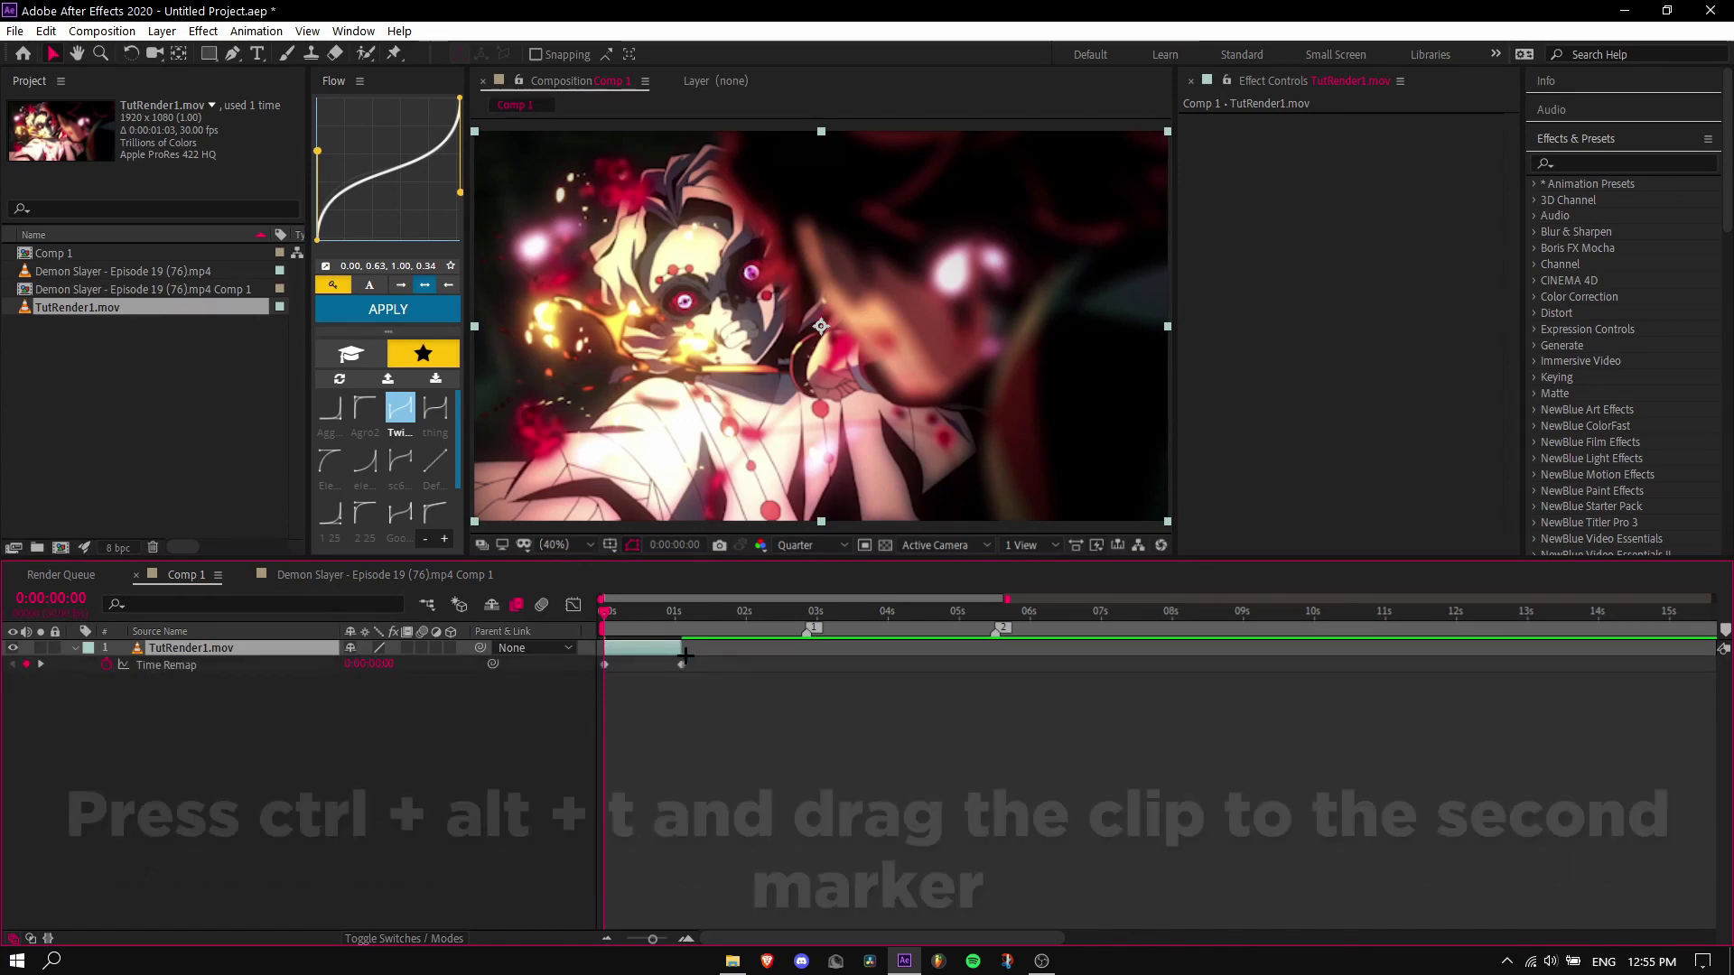
# Extend TutRender1.mov to the second marker and drag its last Time Remap keyframe to the clip's end
pyautogui.moveTo(679, 648)
pyautogui.mouseDown()
pyautogui.moveTo(818, 649)
pyautogui.moveTo(989, 682)
pyautogui.mouseUp()
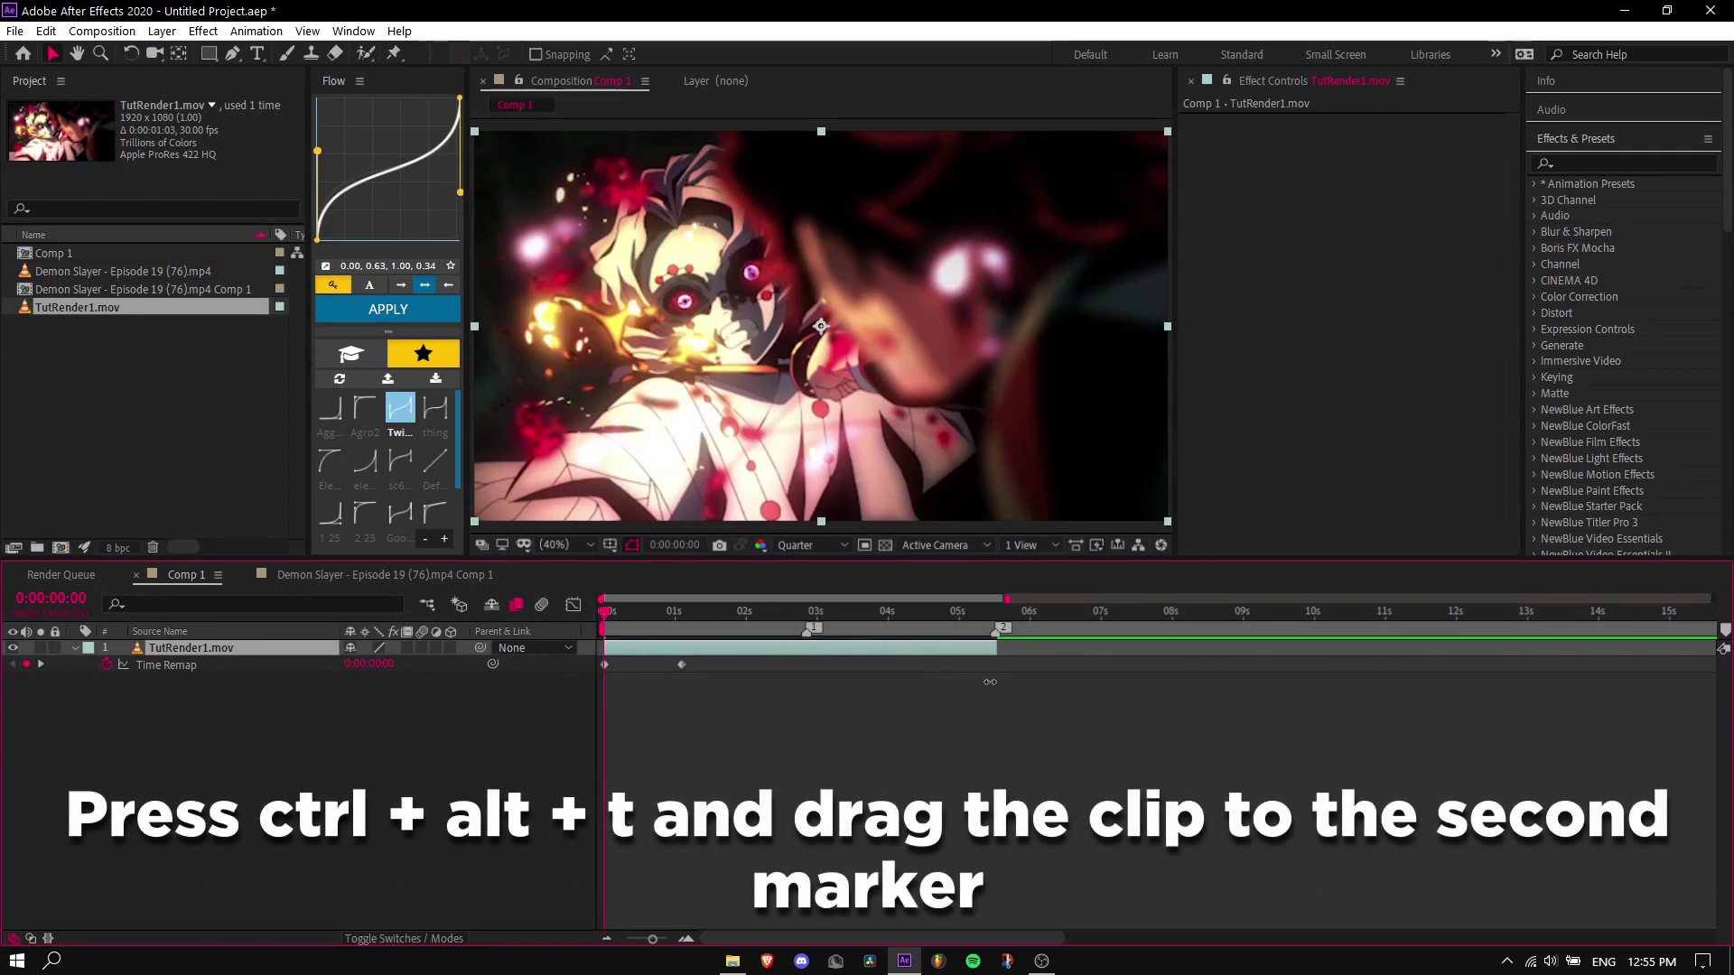
pyautogui.click(991, 614)
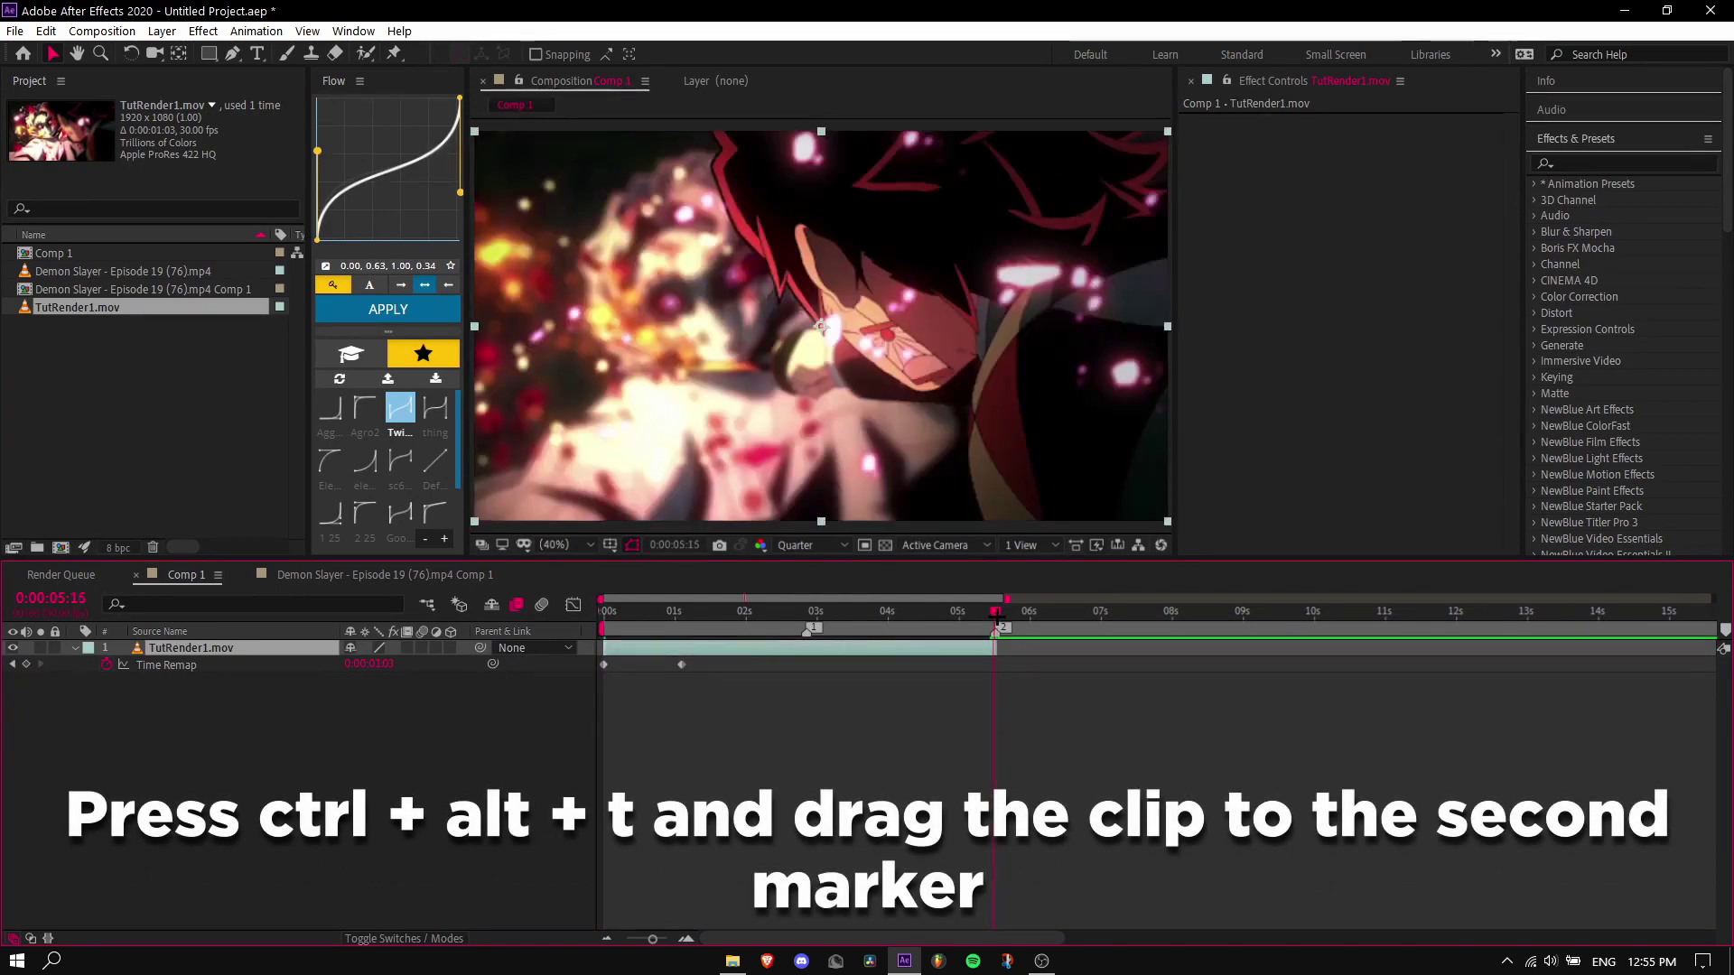
pyautogui.click(999, 614)
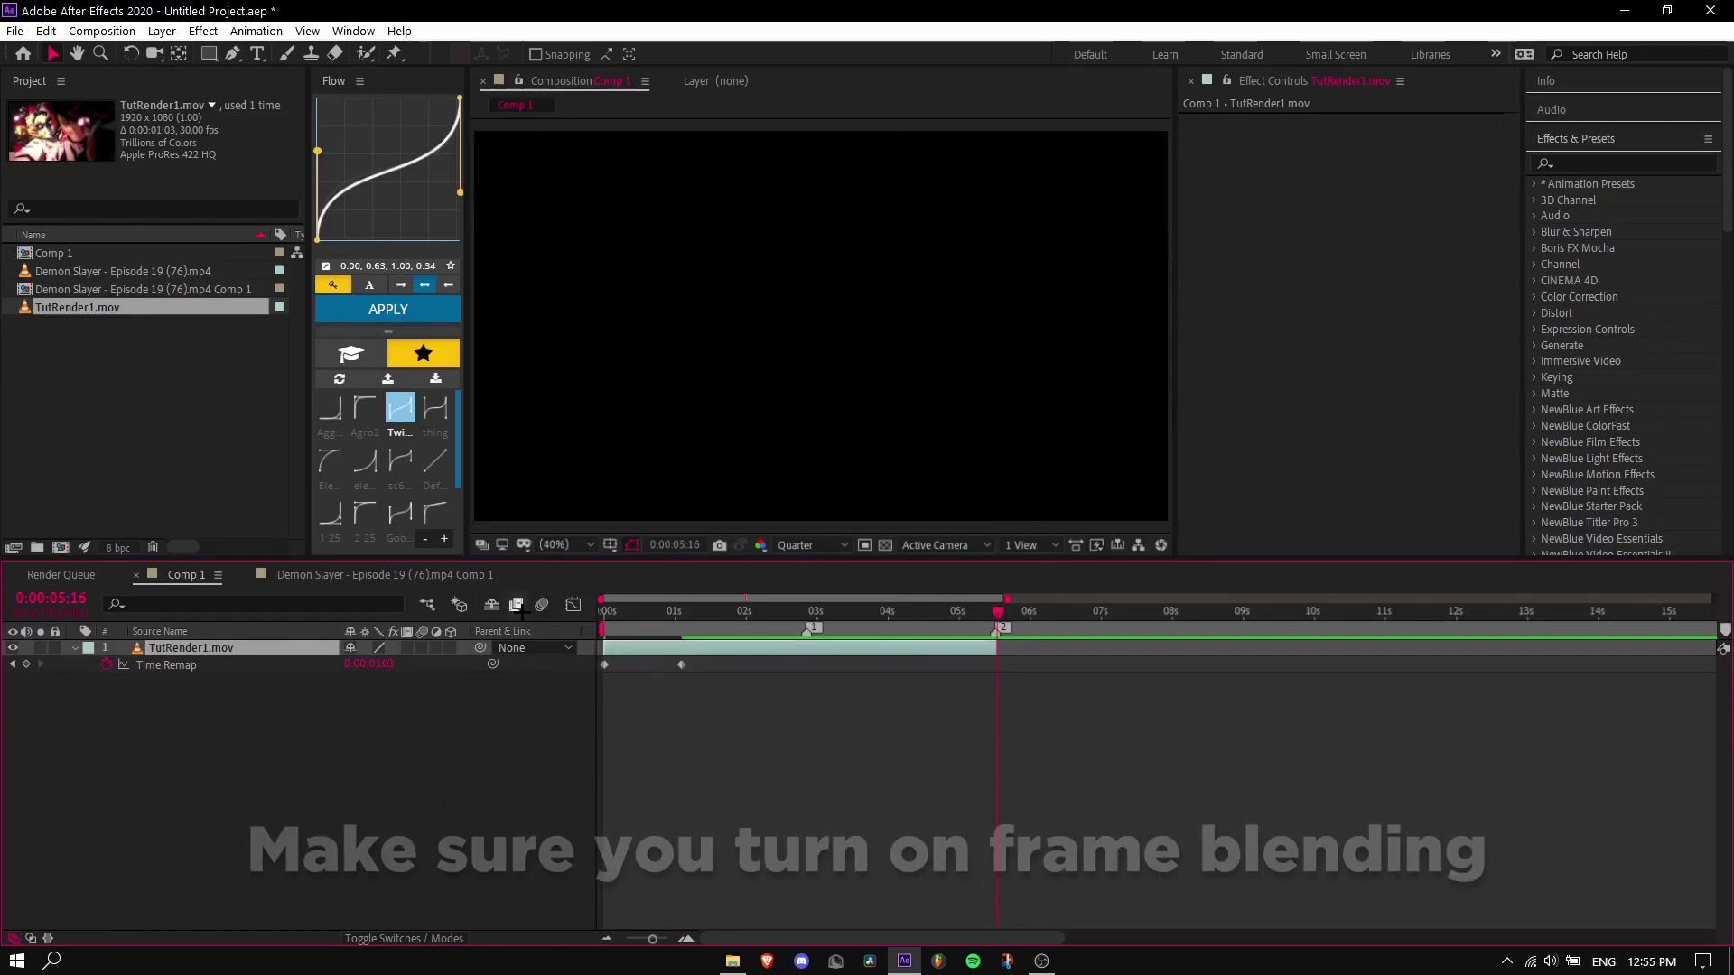
pyautogui.moveTo(652, 619); pyautogui.dragTo(603, 619)
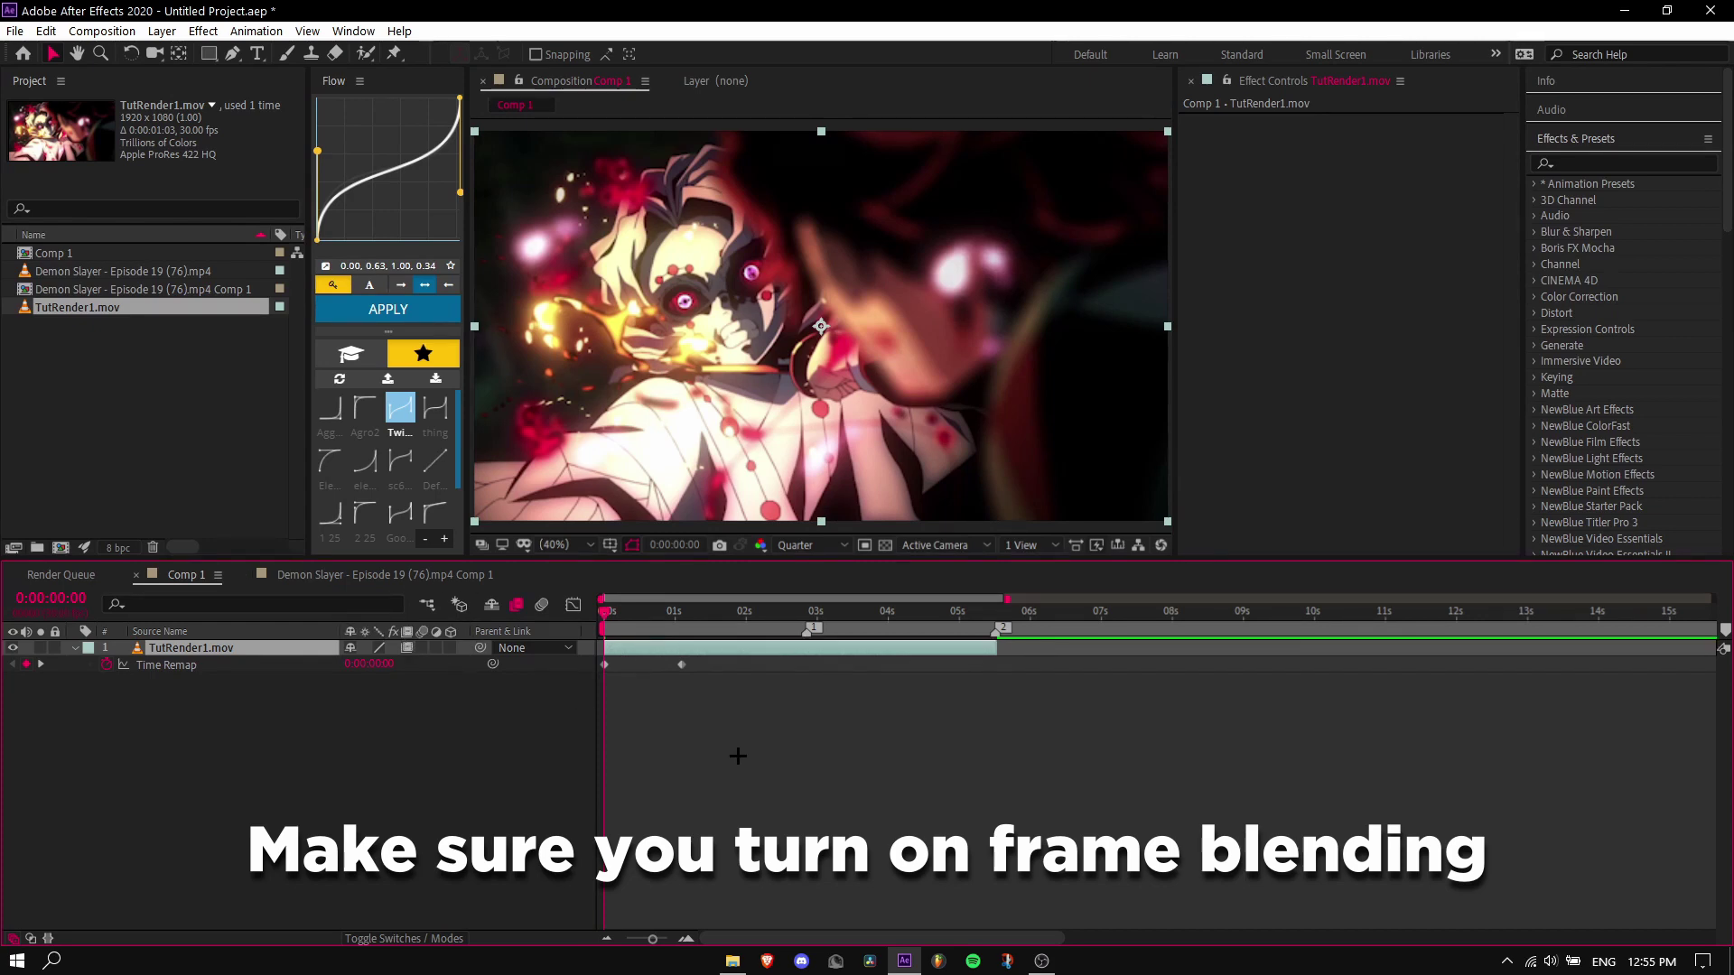
pyautogui.moveTo(683, 665); pyautogui.dragTo(1010, 705)
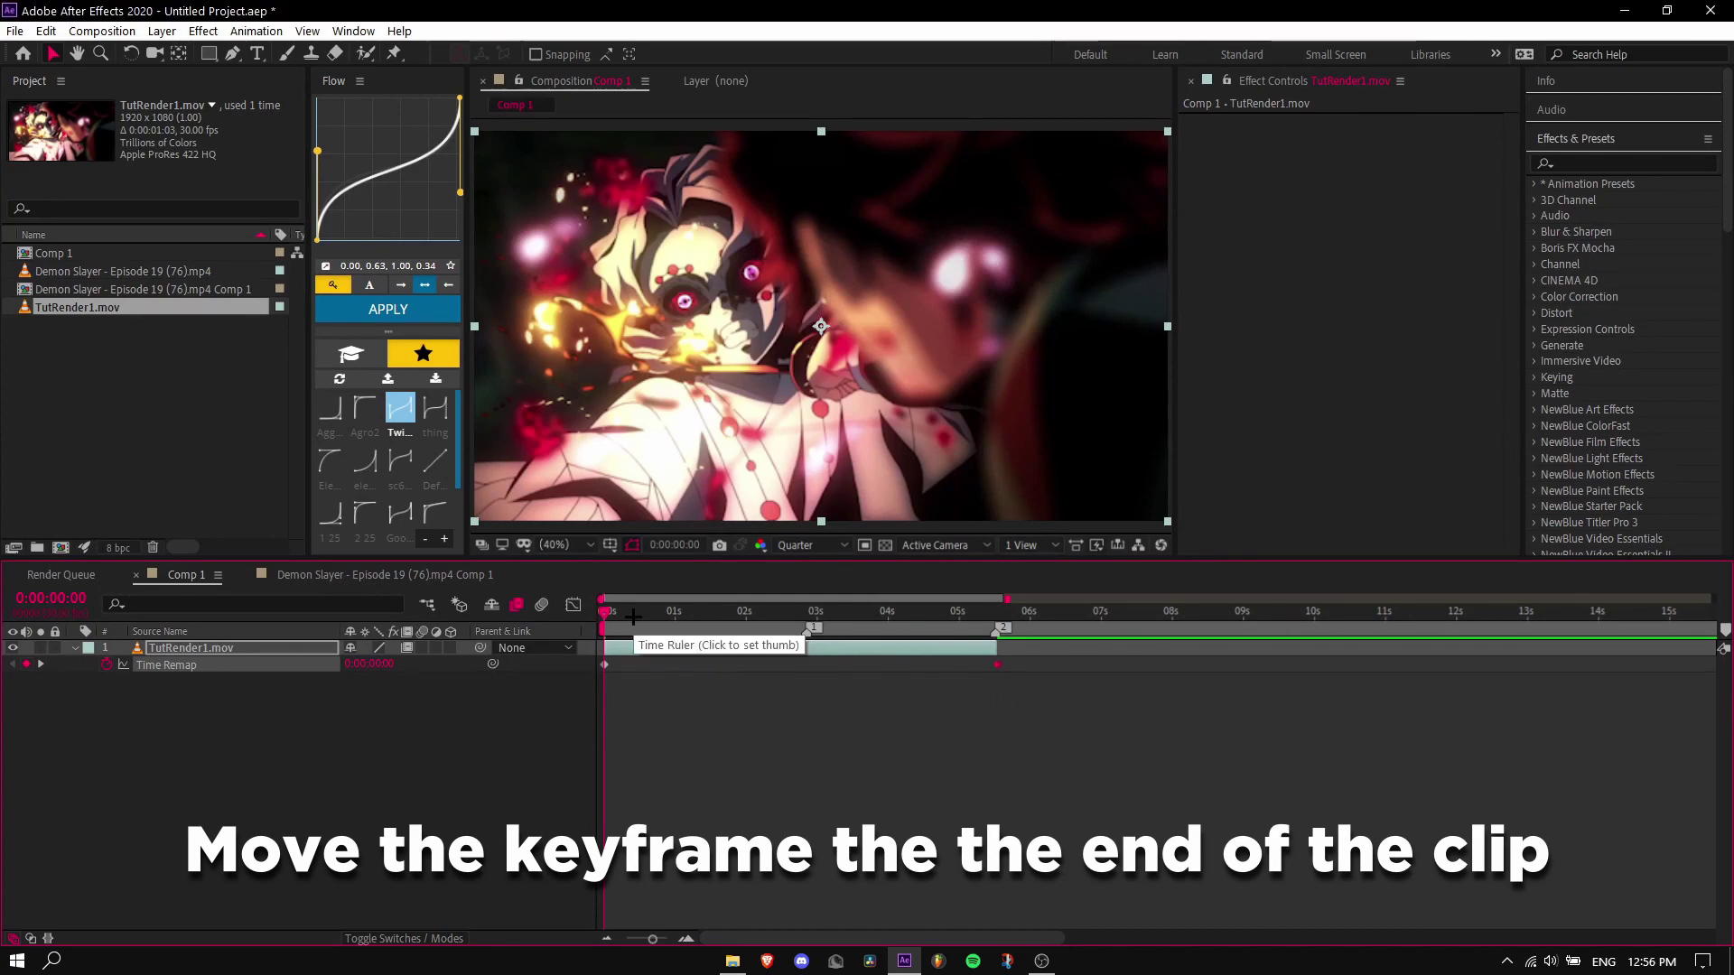
pyautogui.click(774, 671)
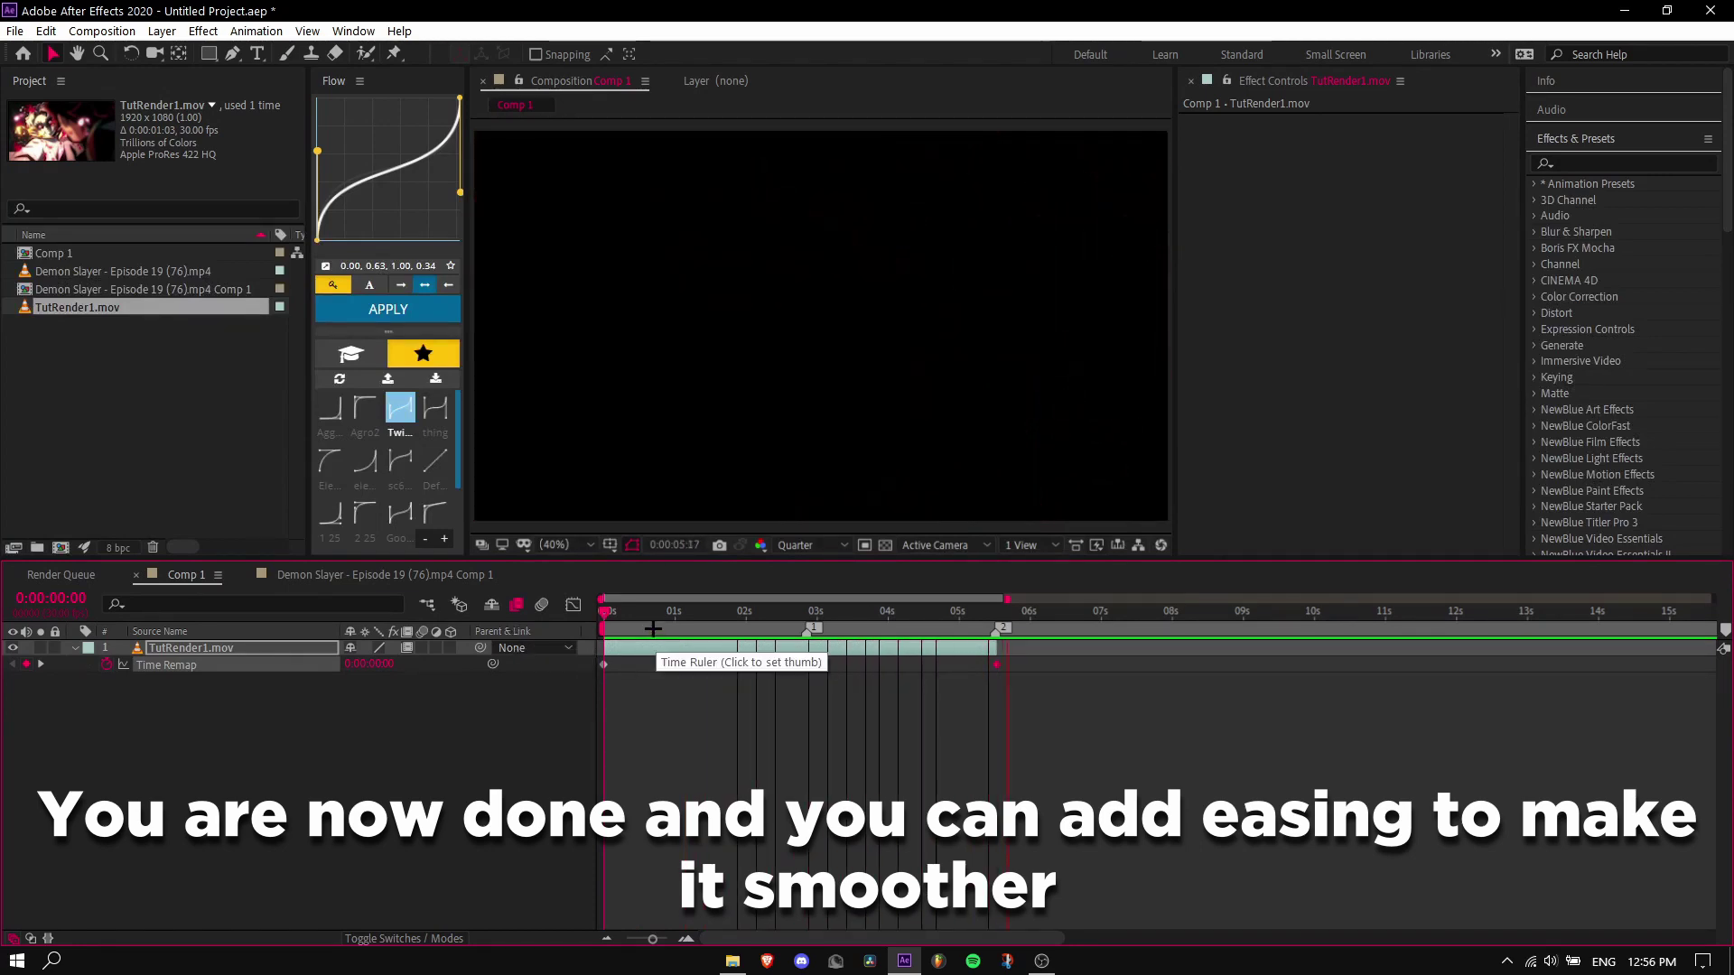
# Precompose TutRender1.mov with all attributes moved and enable Time Remap on the new precomp
pyautogui.hotkey('ctrl', 'shift', 'c')
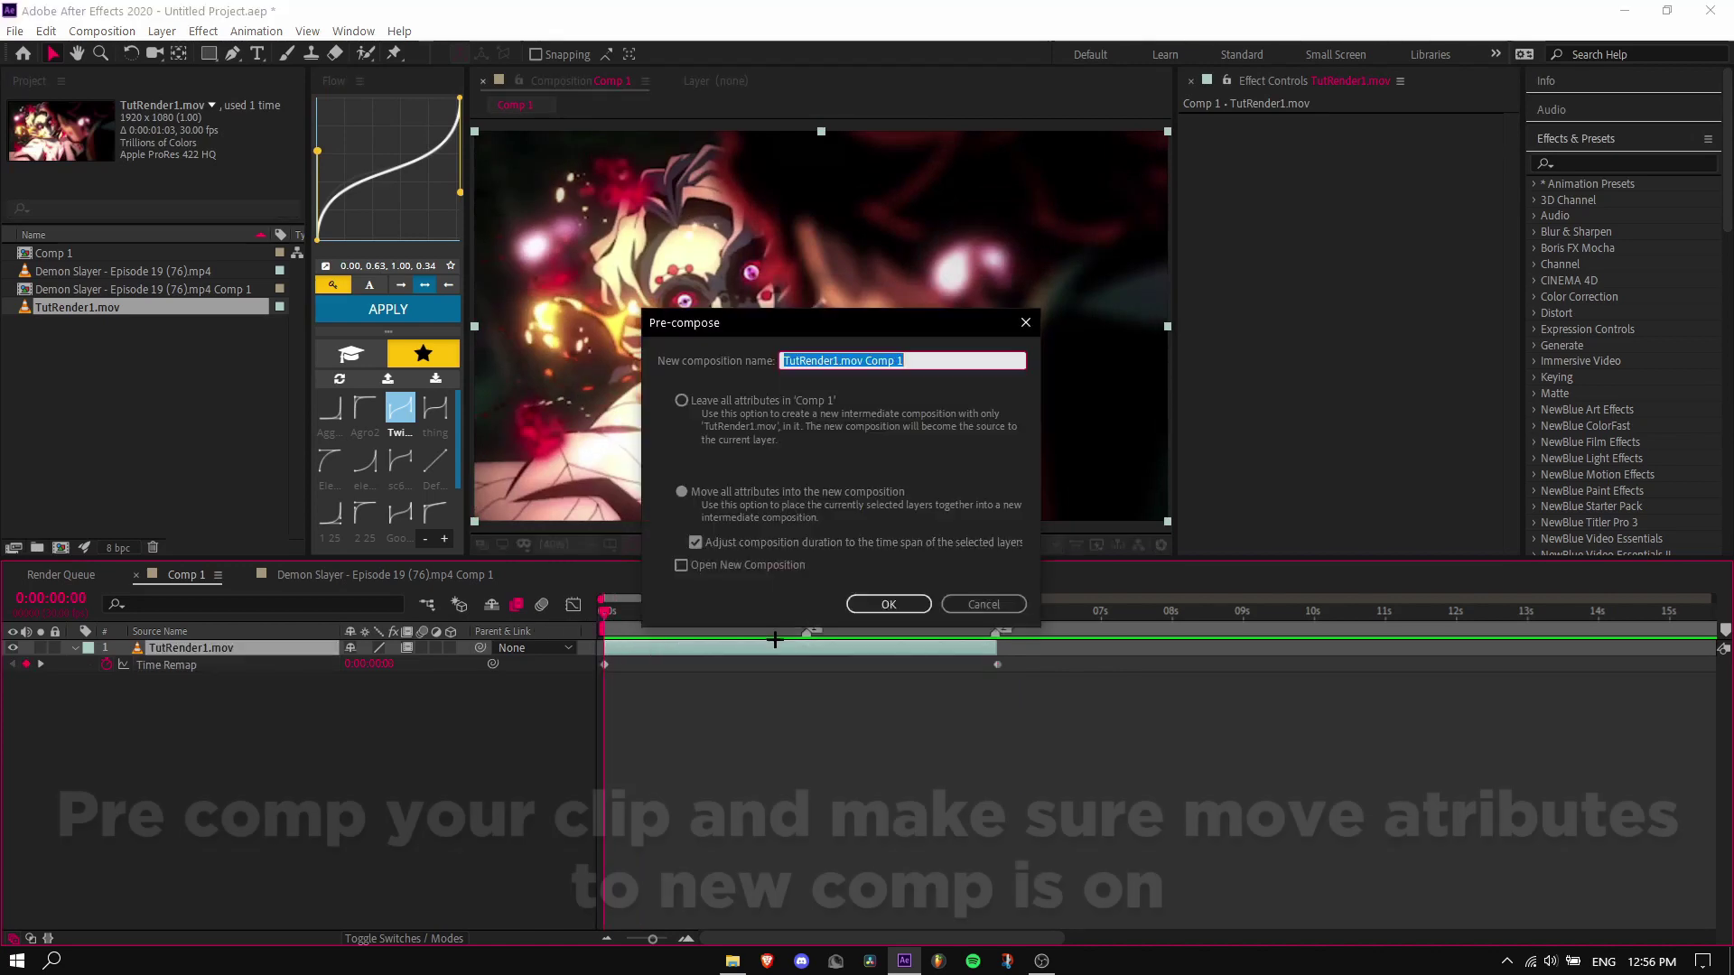
pyautogui.click(886, 599)
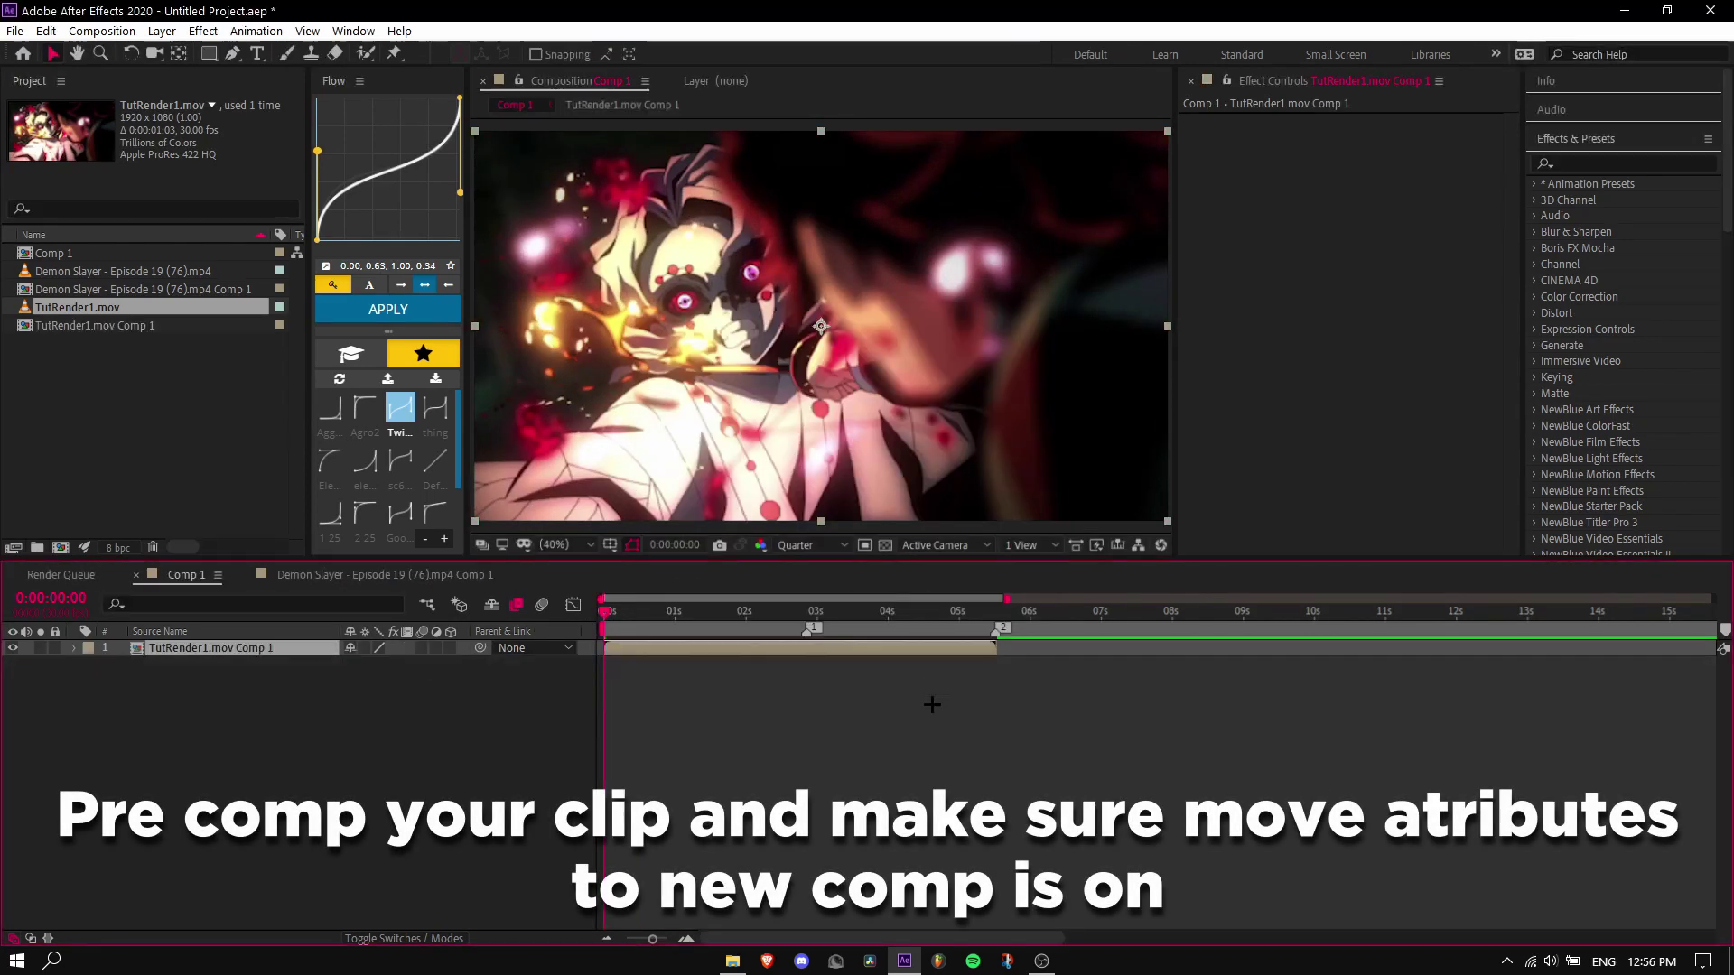
pyautogui.hotkey('ctrl', 'alt', 't')
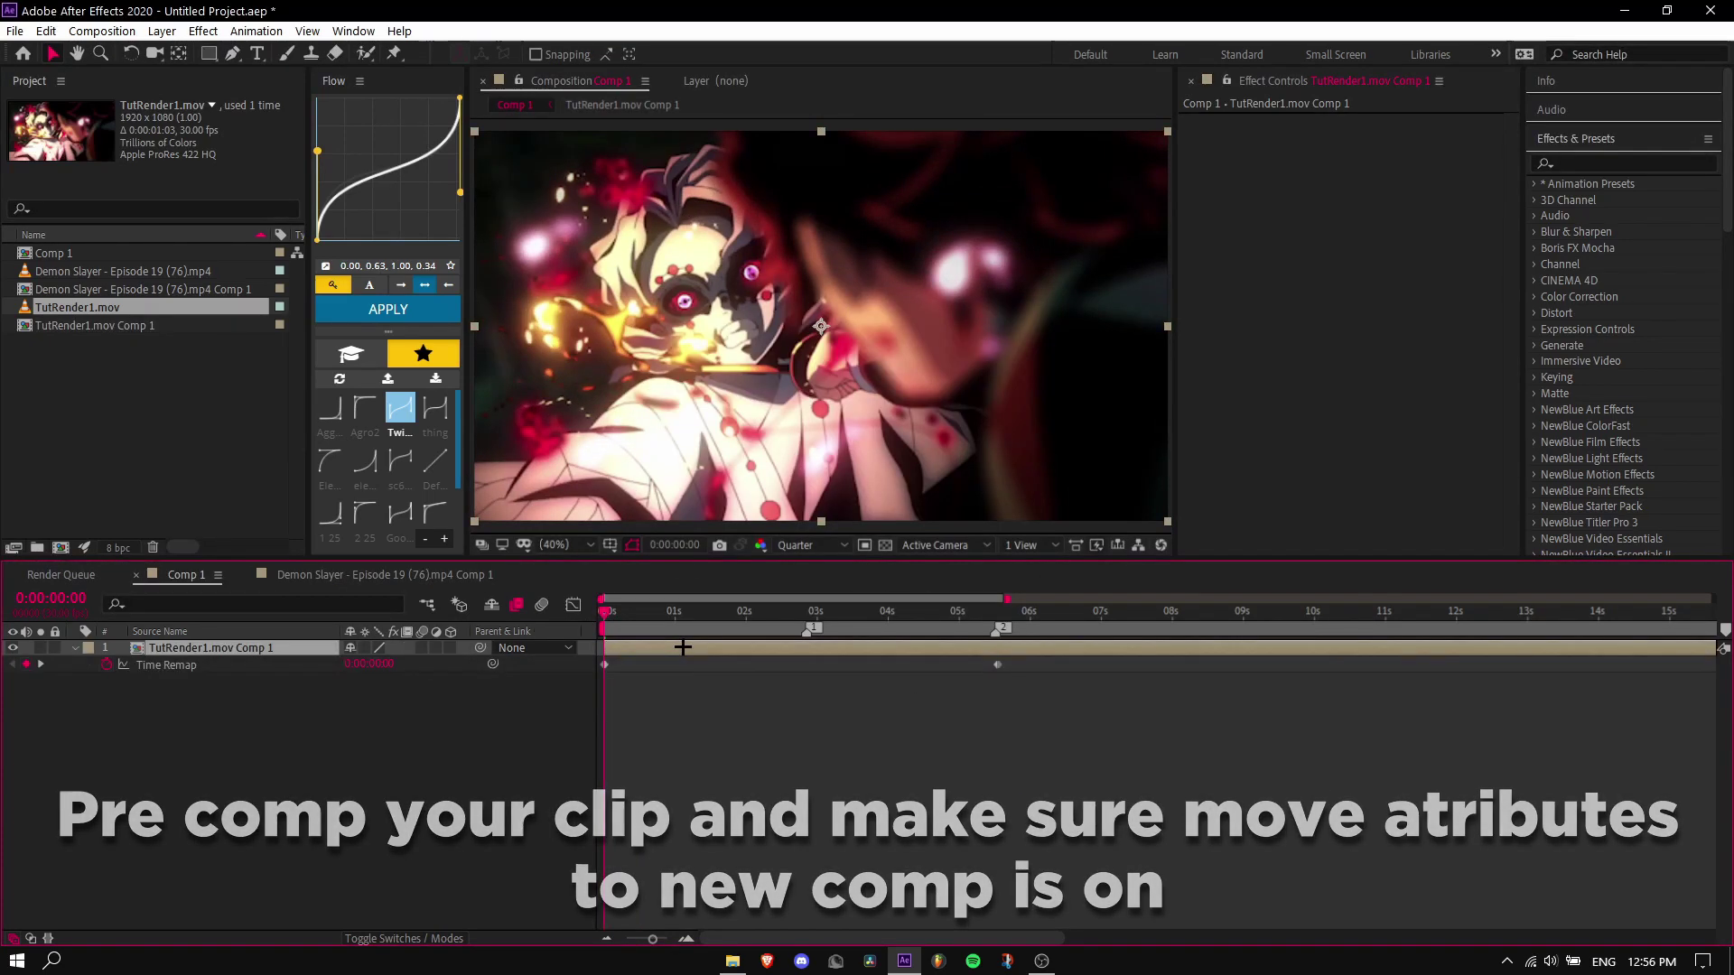
pyautogui.click(993, 666)
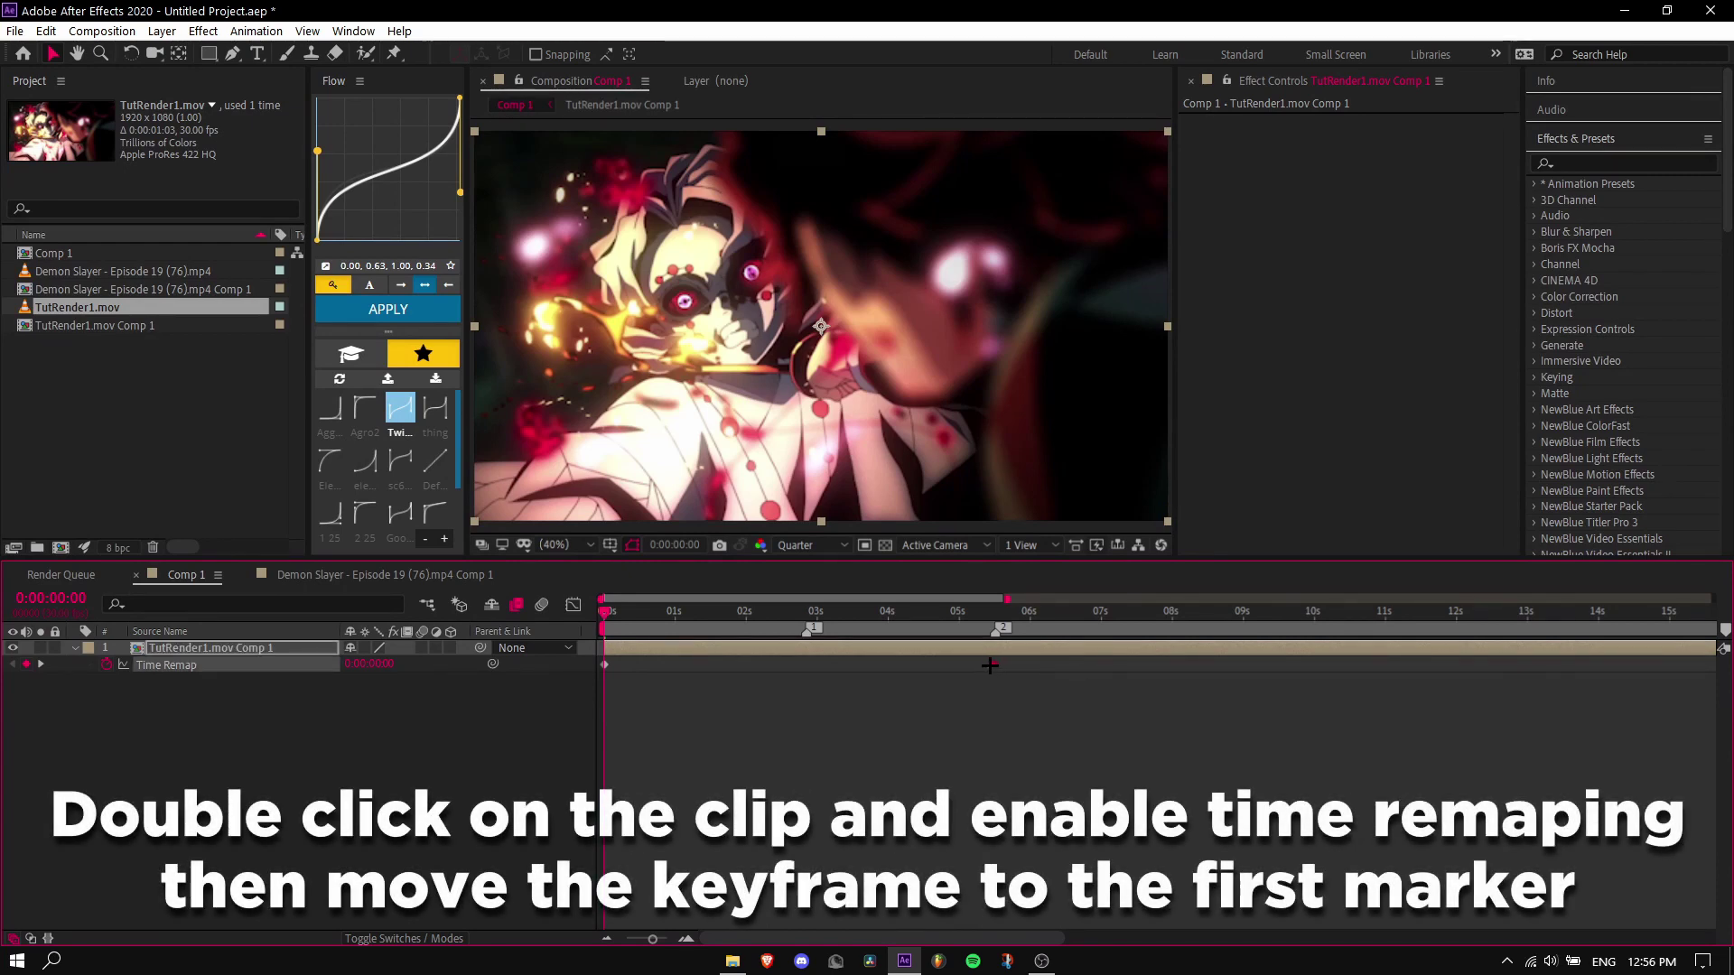
# Move the end Time Remap keyframe to the first marker and trim the layer there
pyautogui.moveTo(836, 676); pyautogui.dragTo(798, 683)
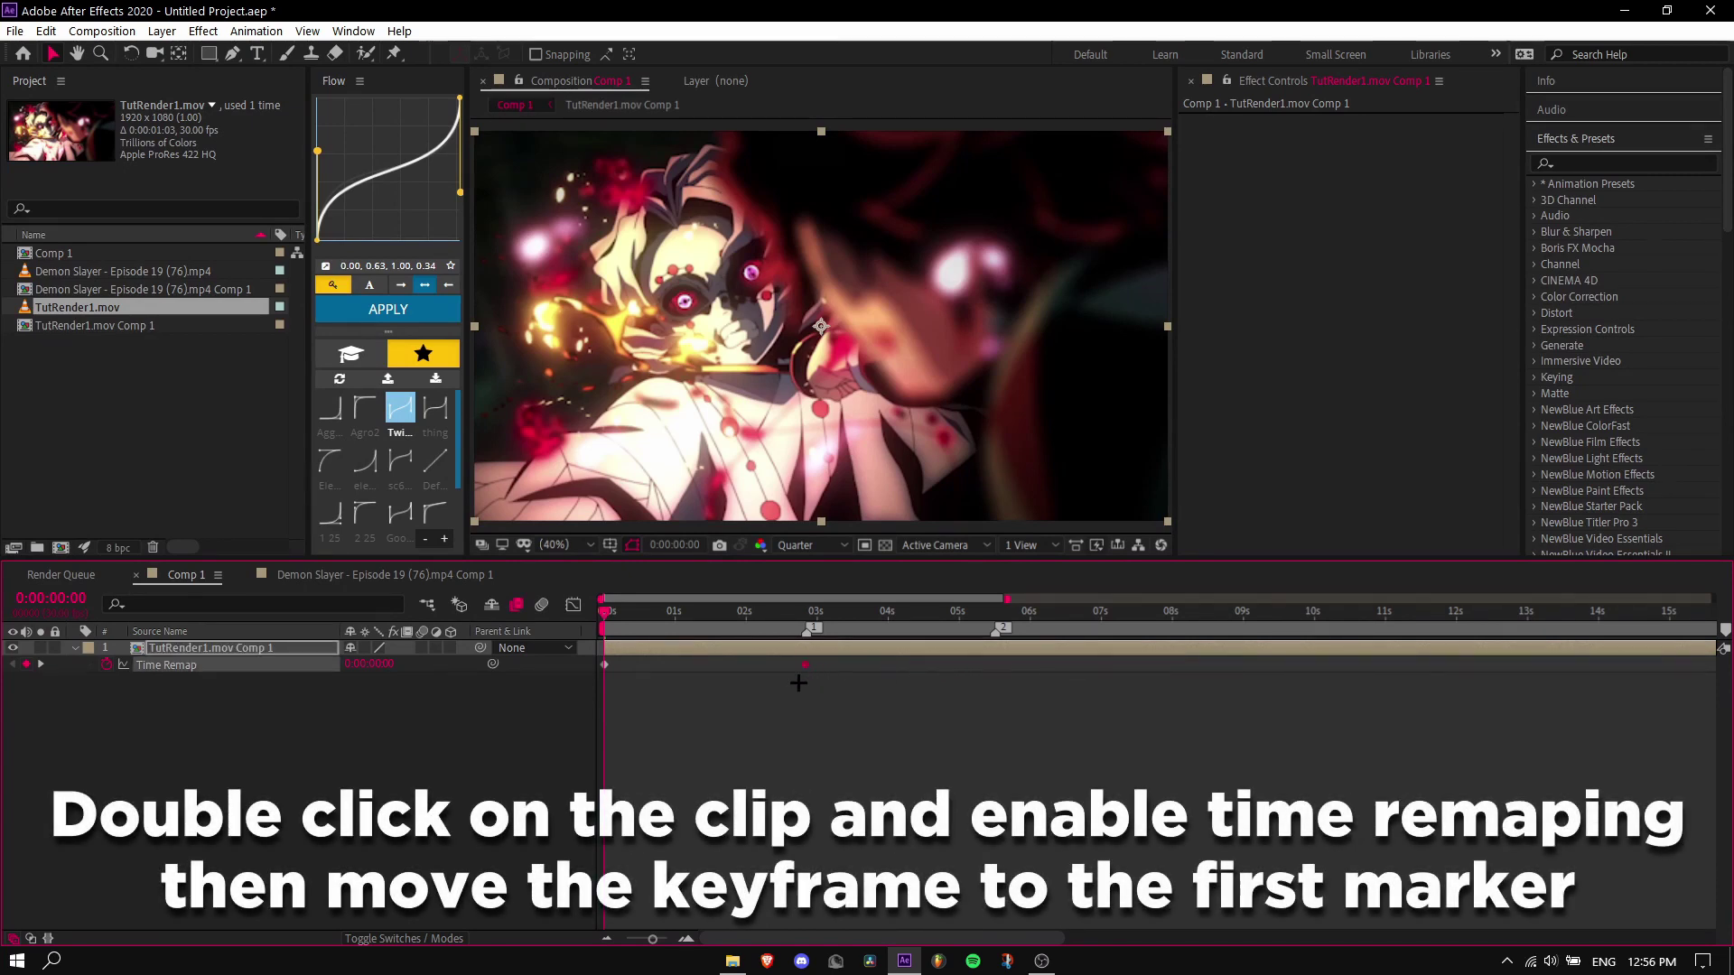
pyautogui.click(802, 615)
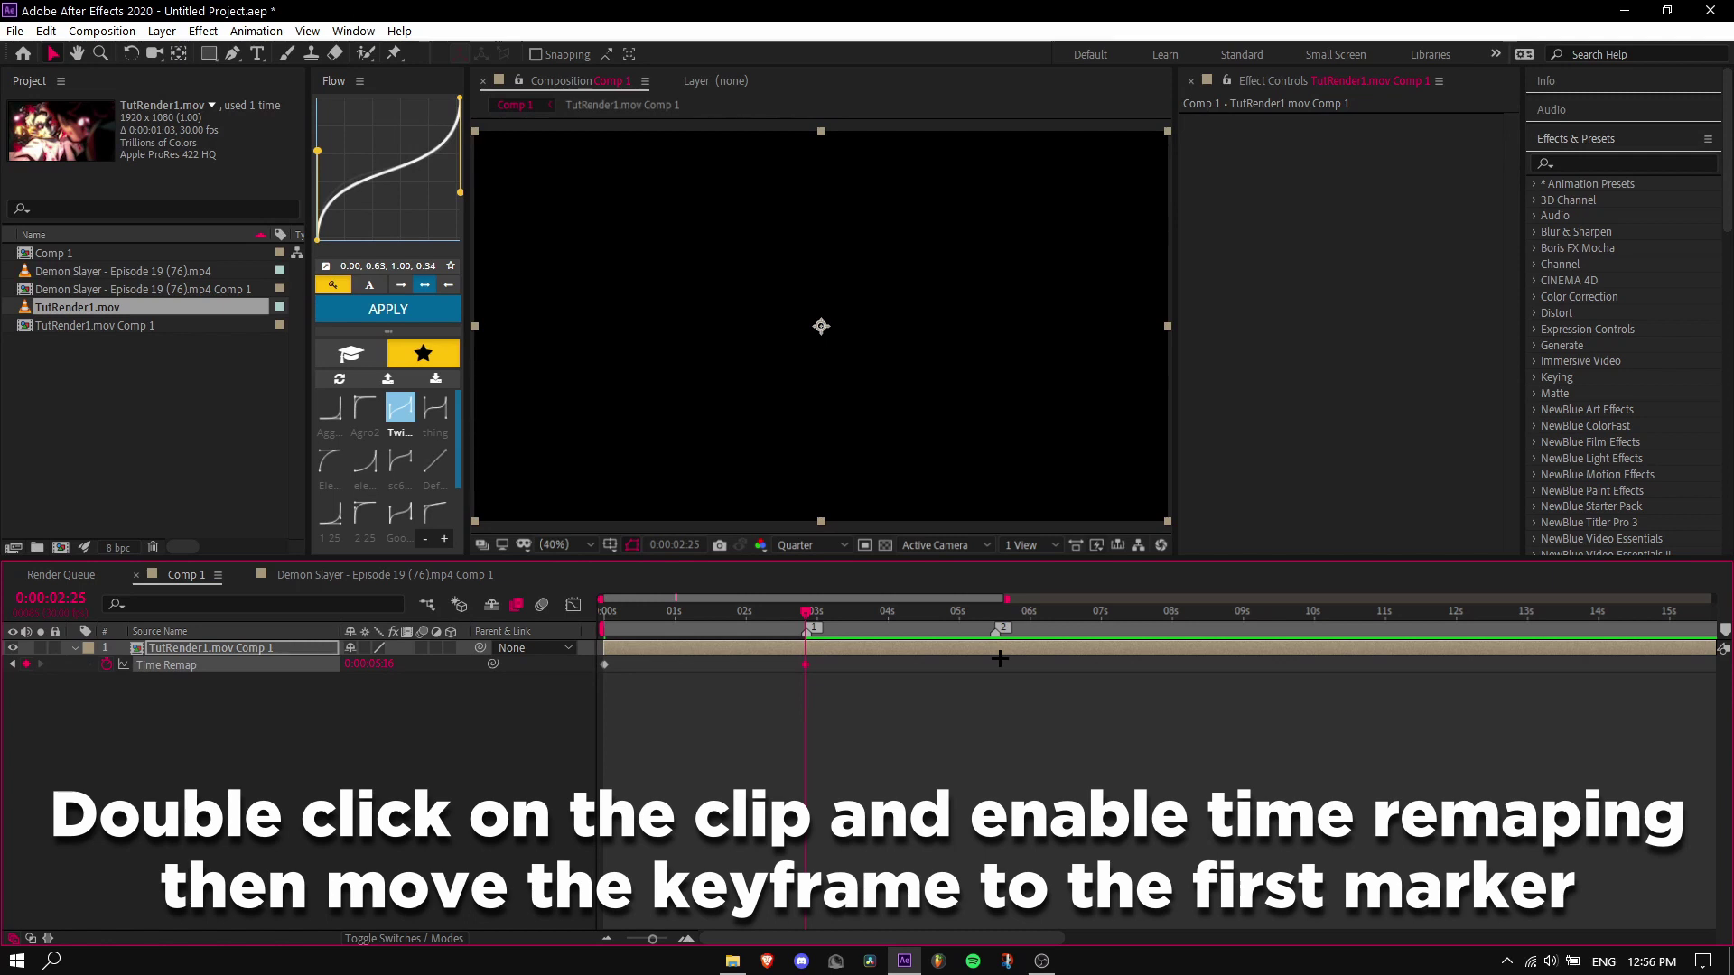
pyautogui.click(686, 939)
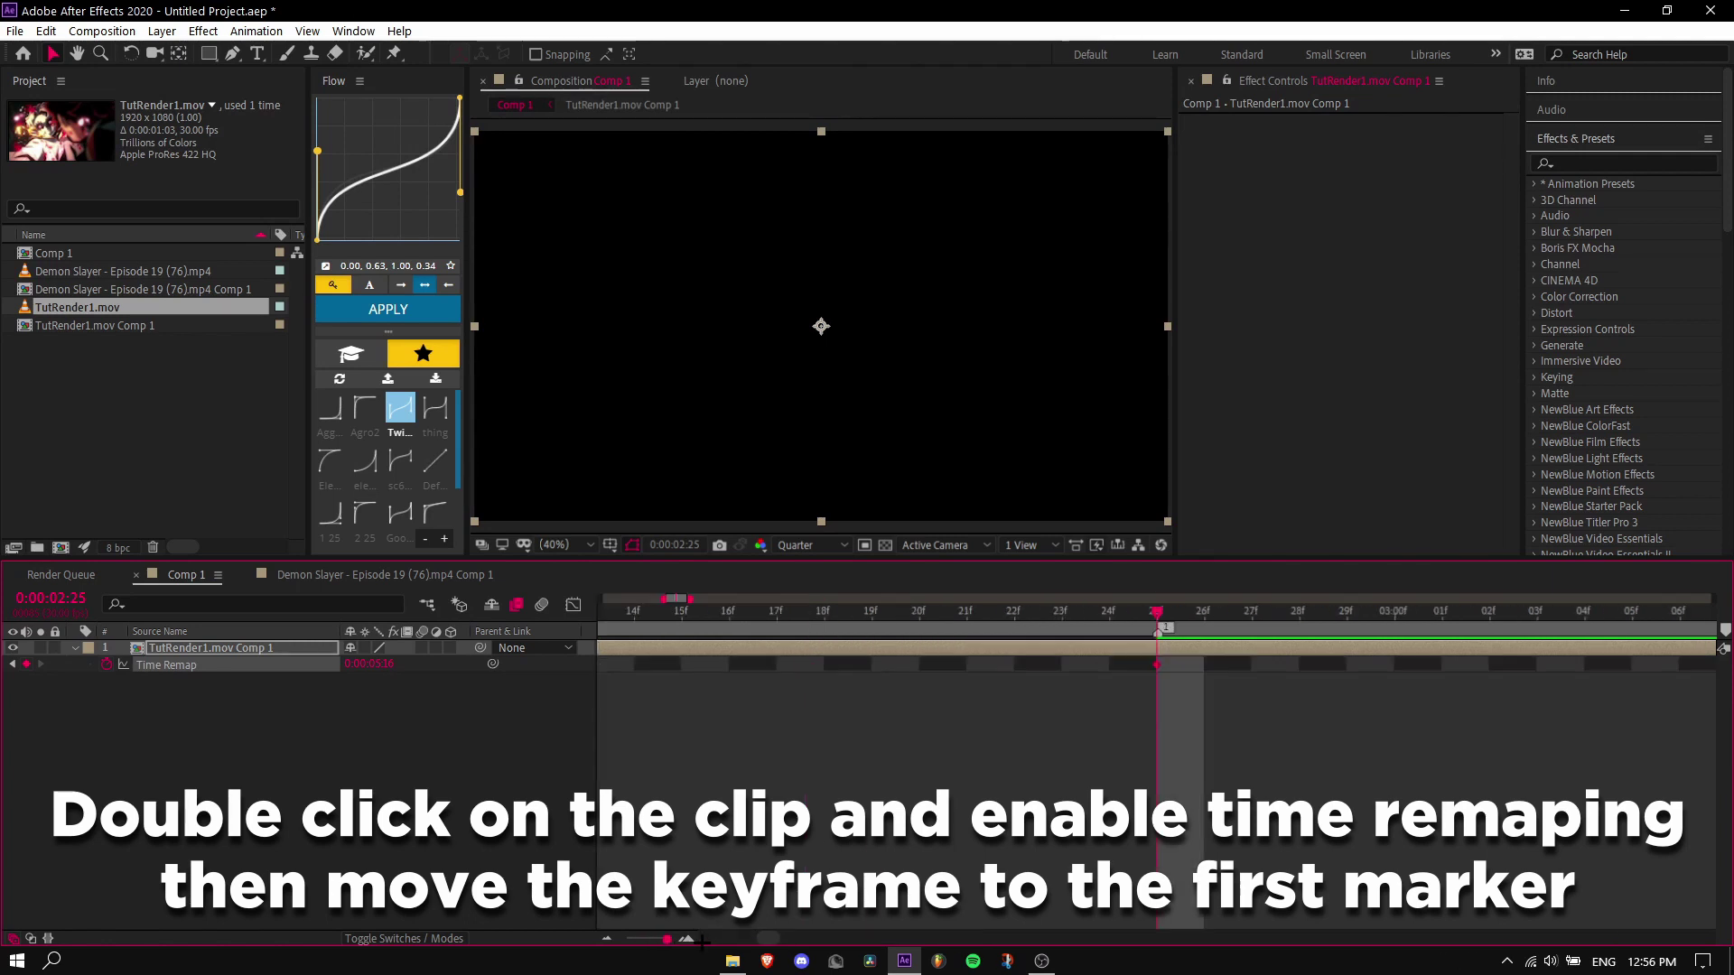
pyautogui.moveTo(667, 940); pyautogui.dragTo(626, 940)
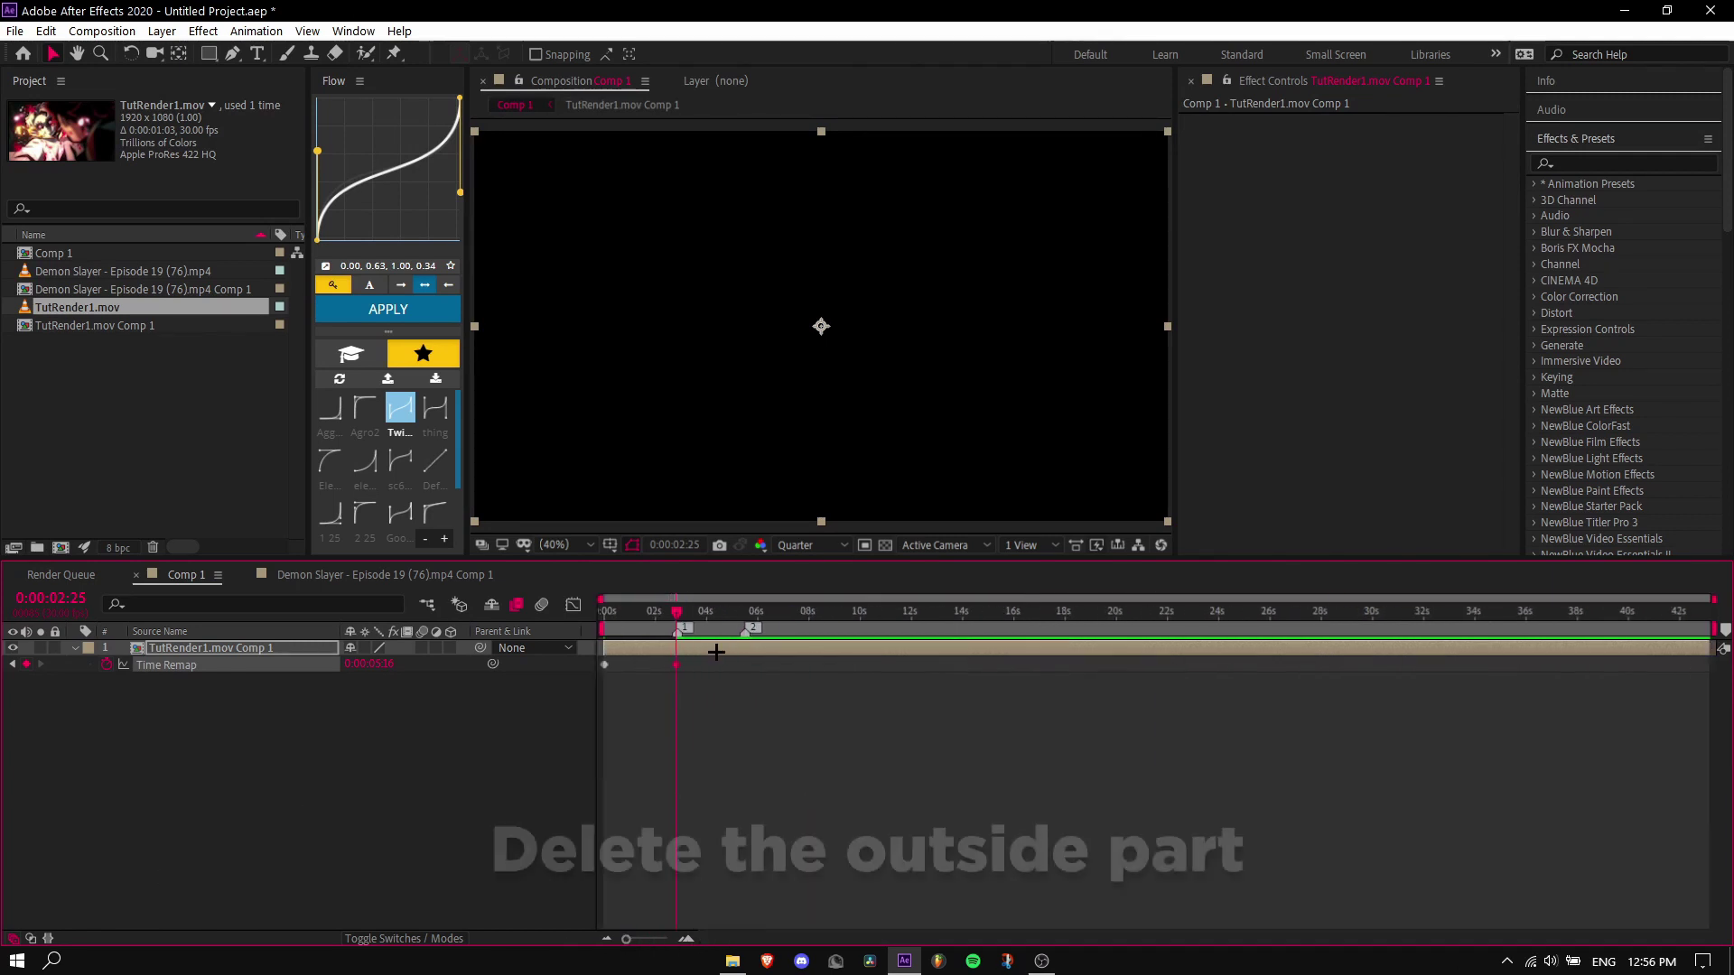
pyautogui.hotkey('alt', ']')
pyautogui.click(681, 900)
pyautogui.click(686, 939)
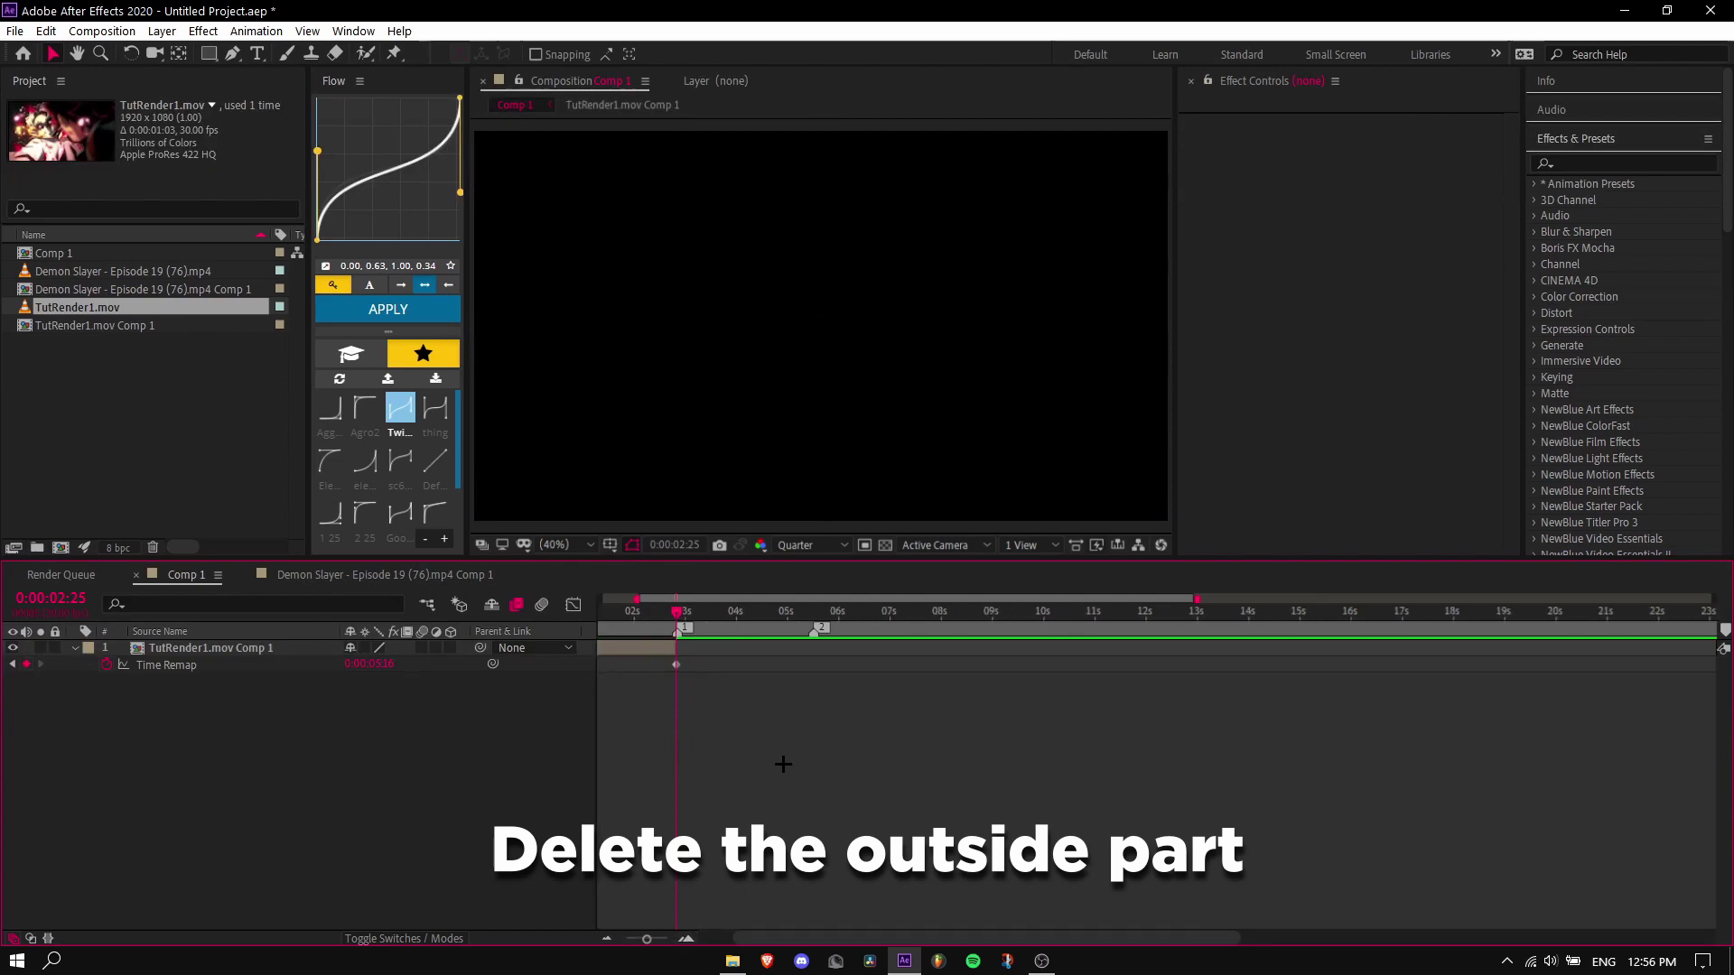
pyautogui.hscroll(-3, 737, 671)
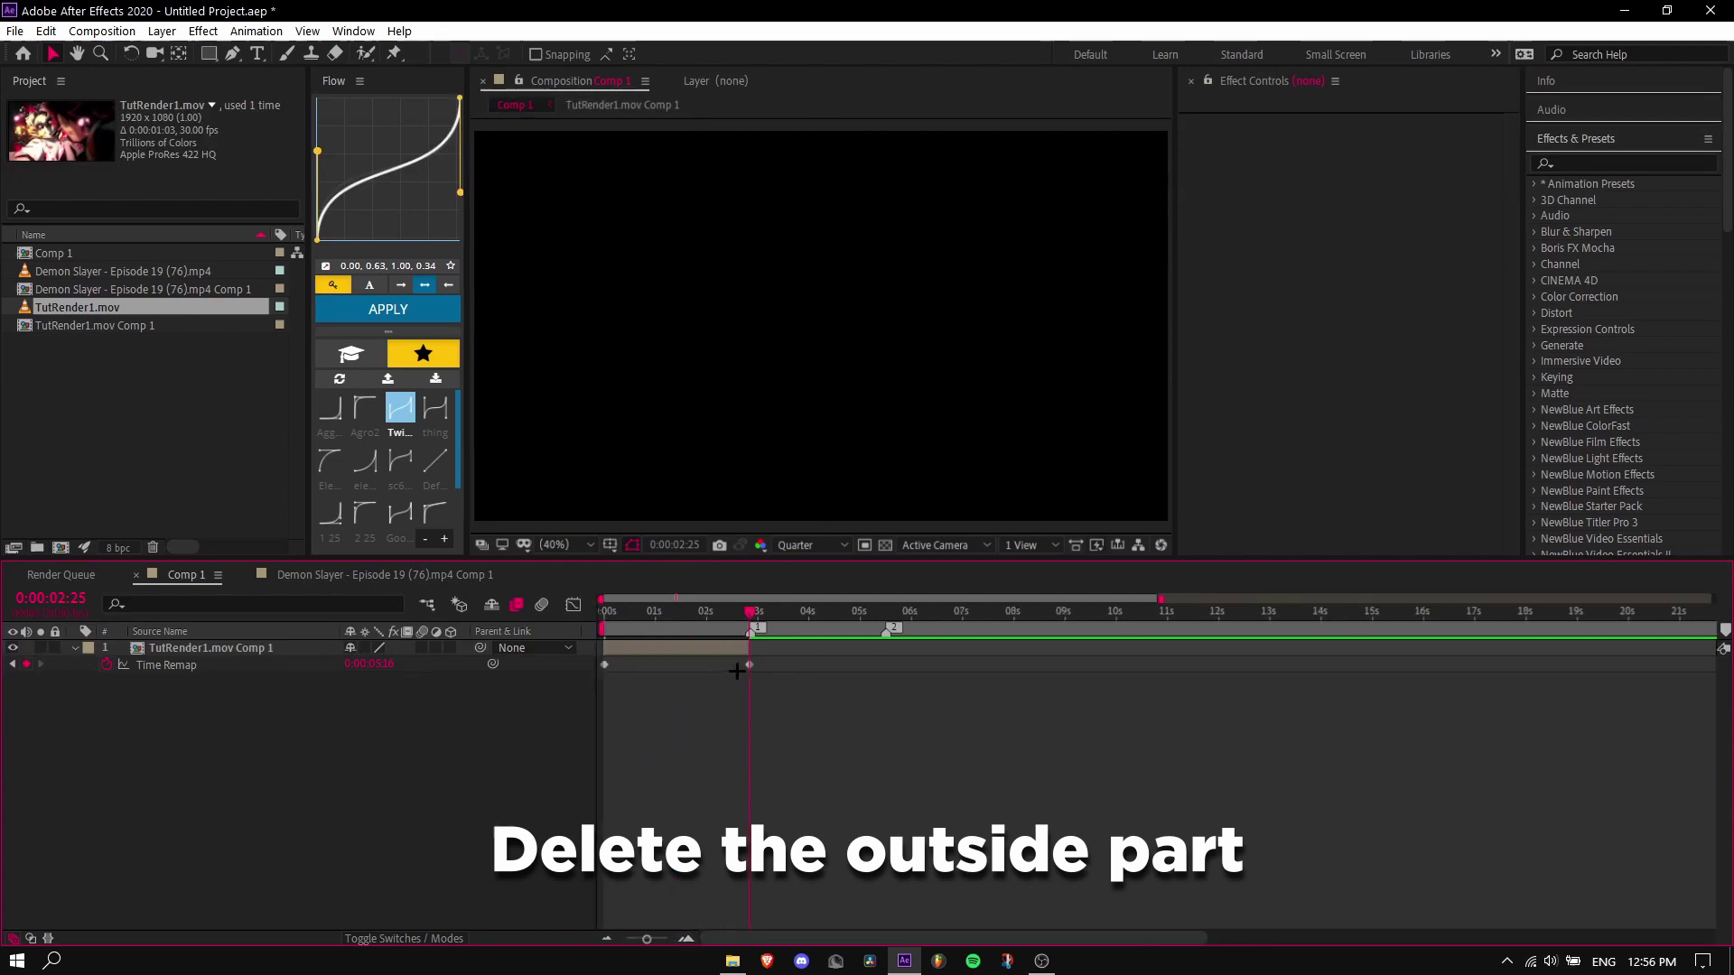
# Apply the Flow ease curve to the Time Remap keyframes and preview the slowed clip from the start
pyautogui.click(280, 665)
pyautogui.click(424, 285)
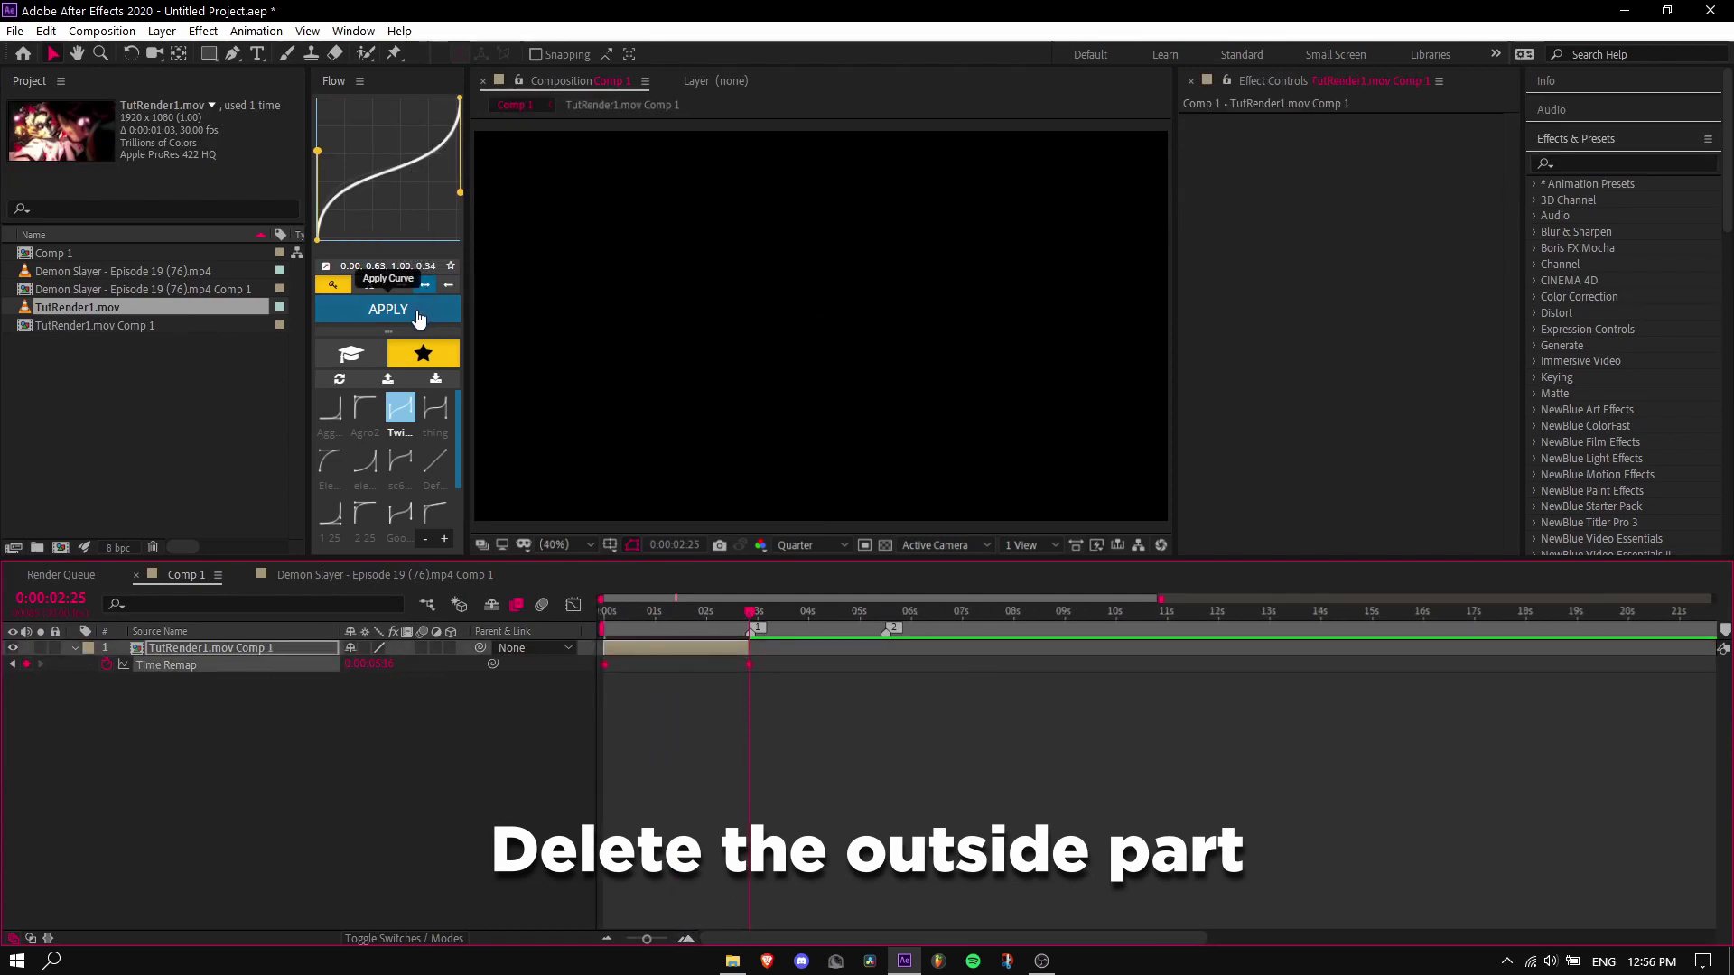
pyautogui.click(417, 314)
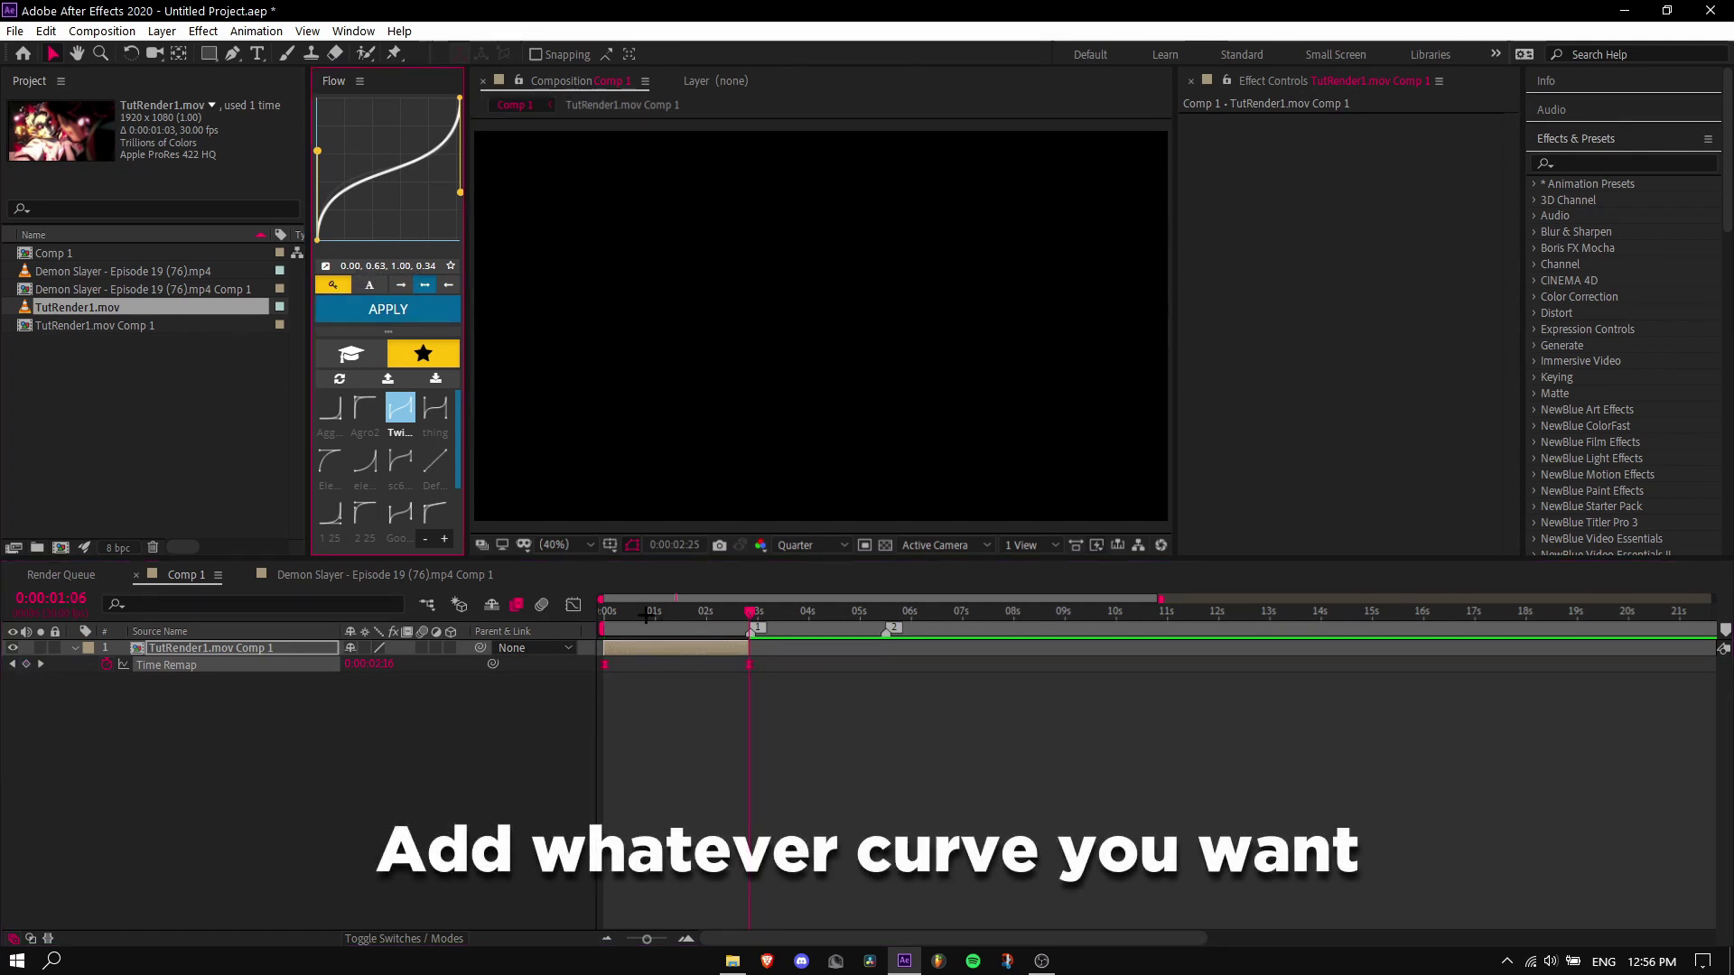
pyautogui.moveTo(647, 615); pyautogui.dragTo(503, 557)
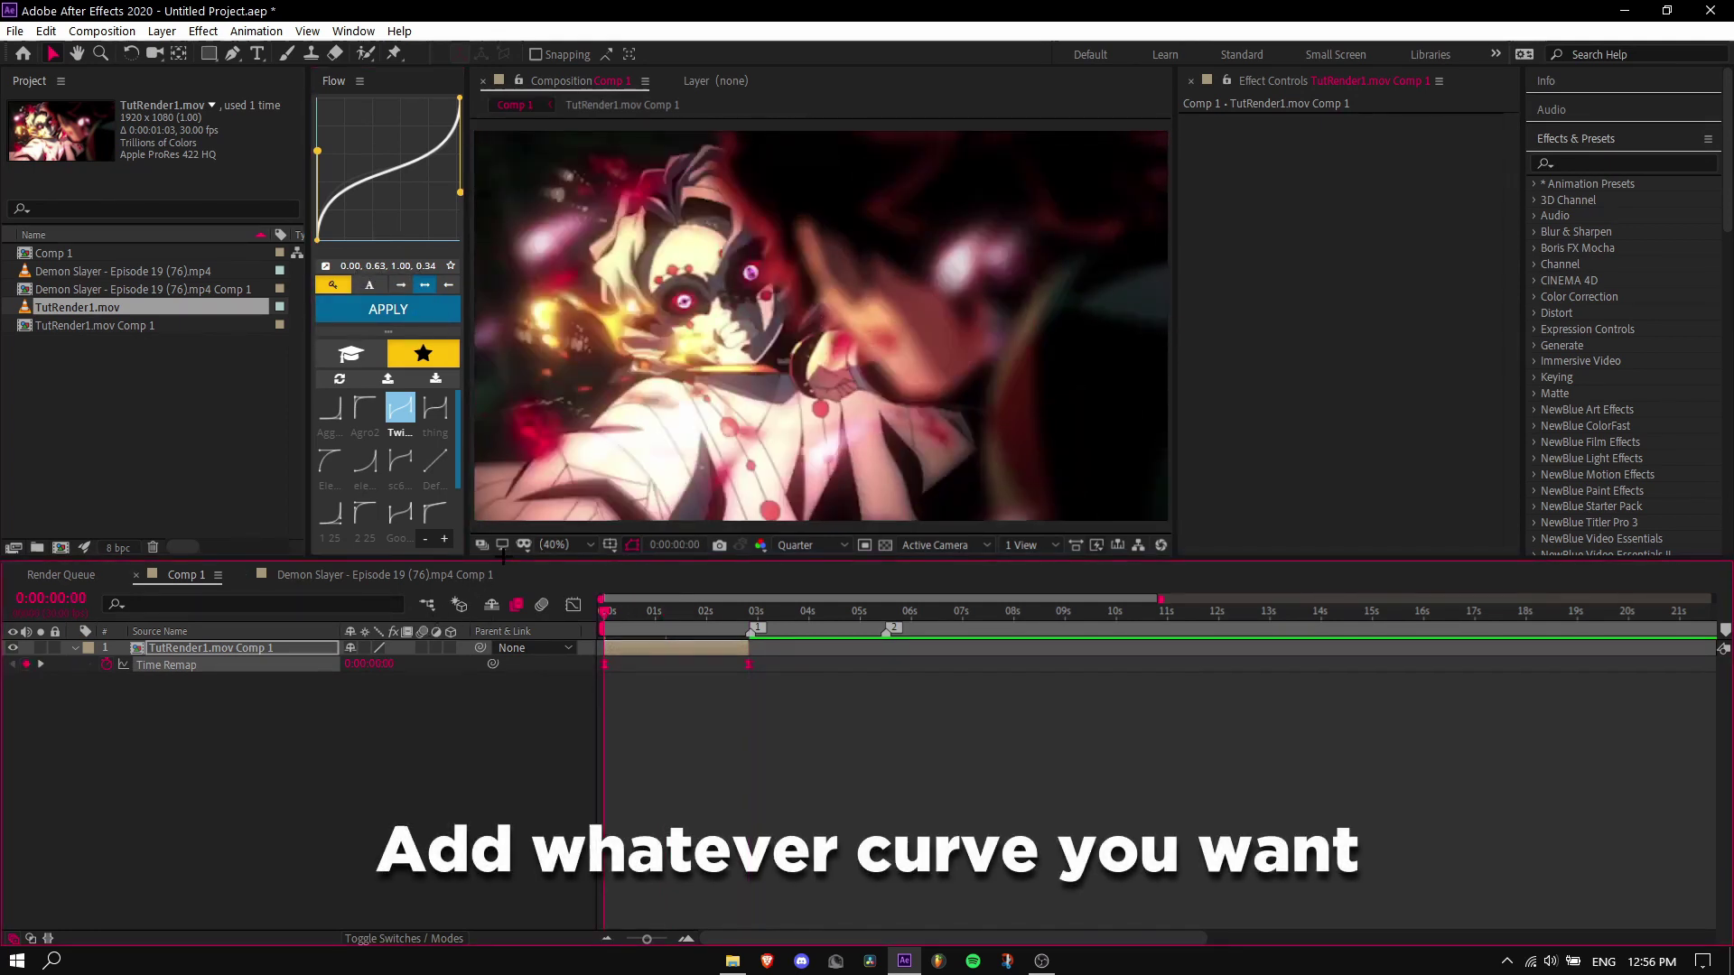
pyautogui.press('space')
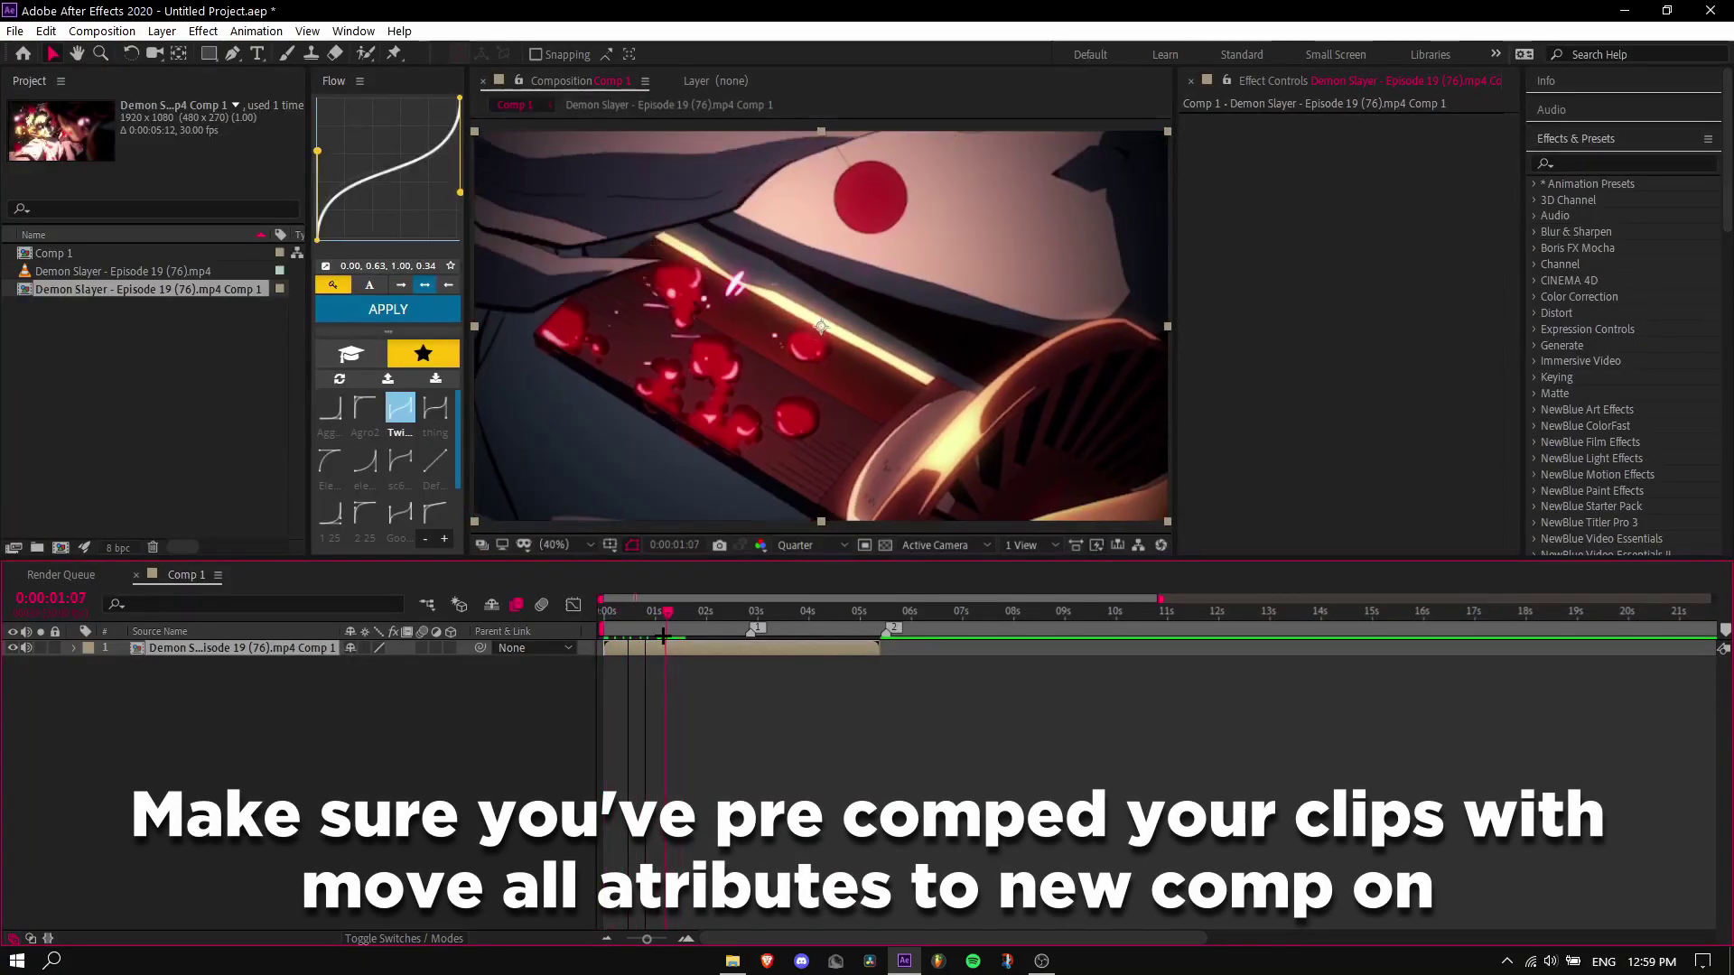
# Open the Demon Slayer precomp and extend its work area to the end of the timeline
pyautogui.moveTo(676, 627); pyautogui.dragTo(660, 636)
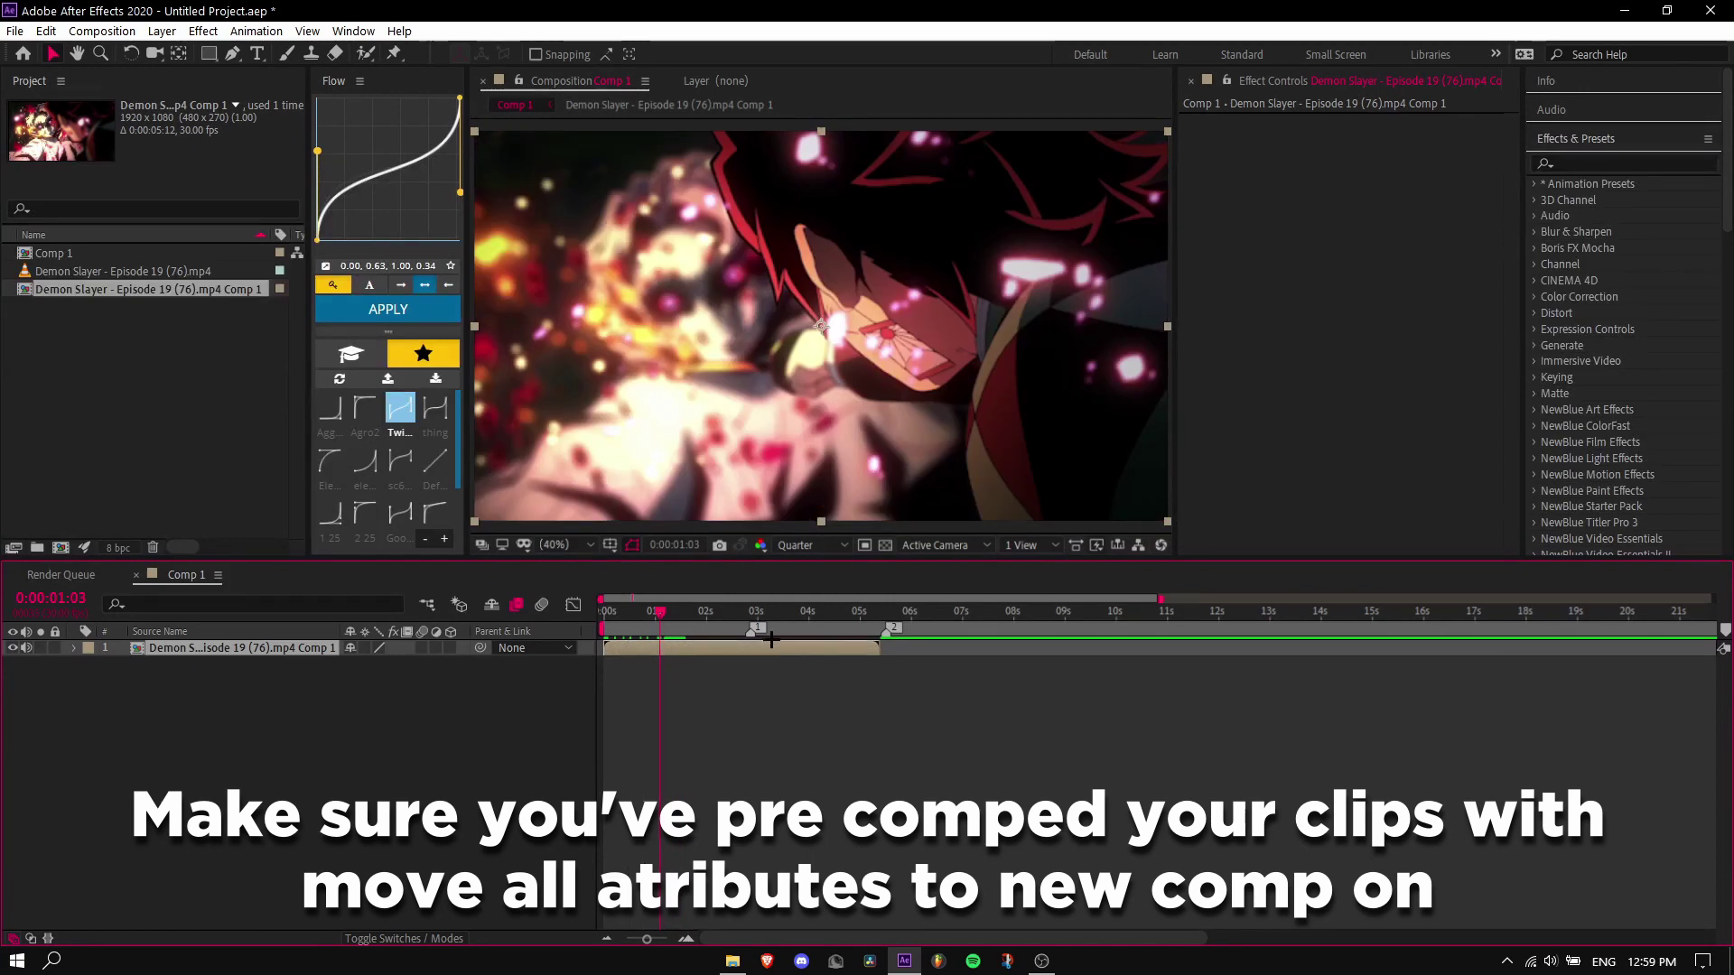
pyautogui.press('pagedown')
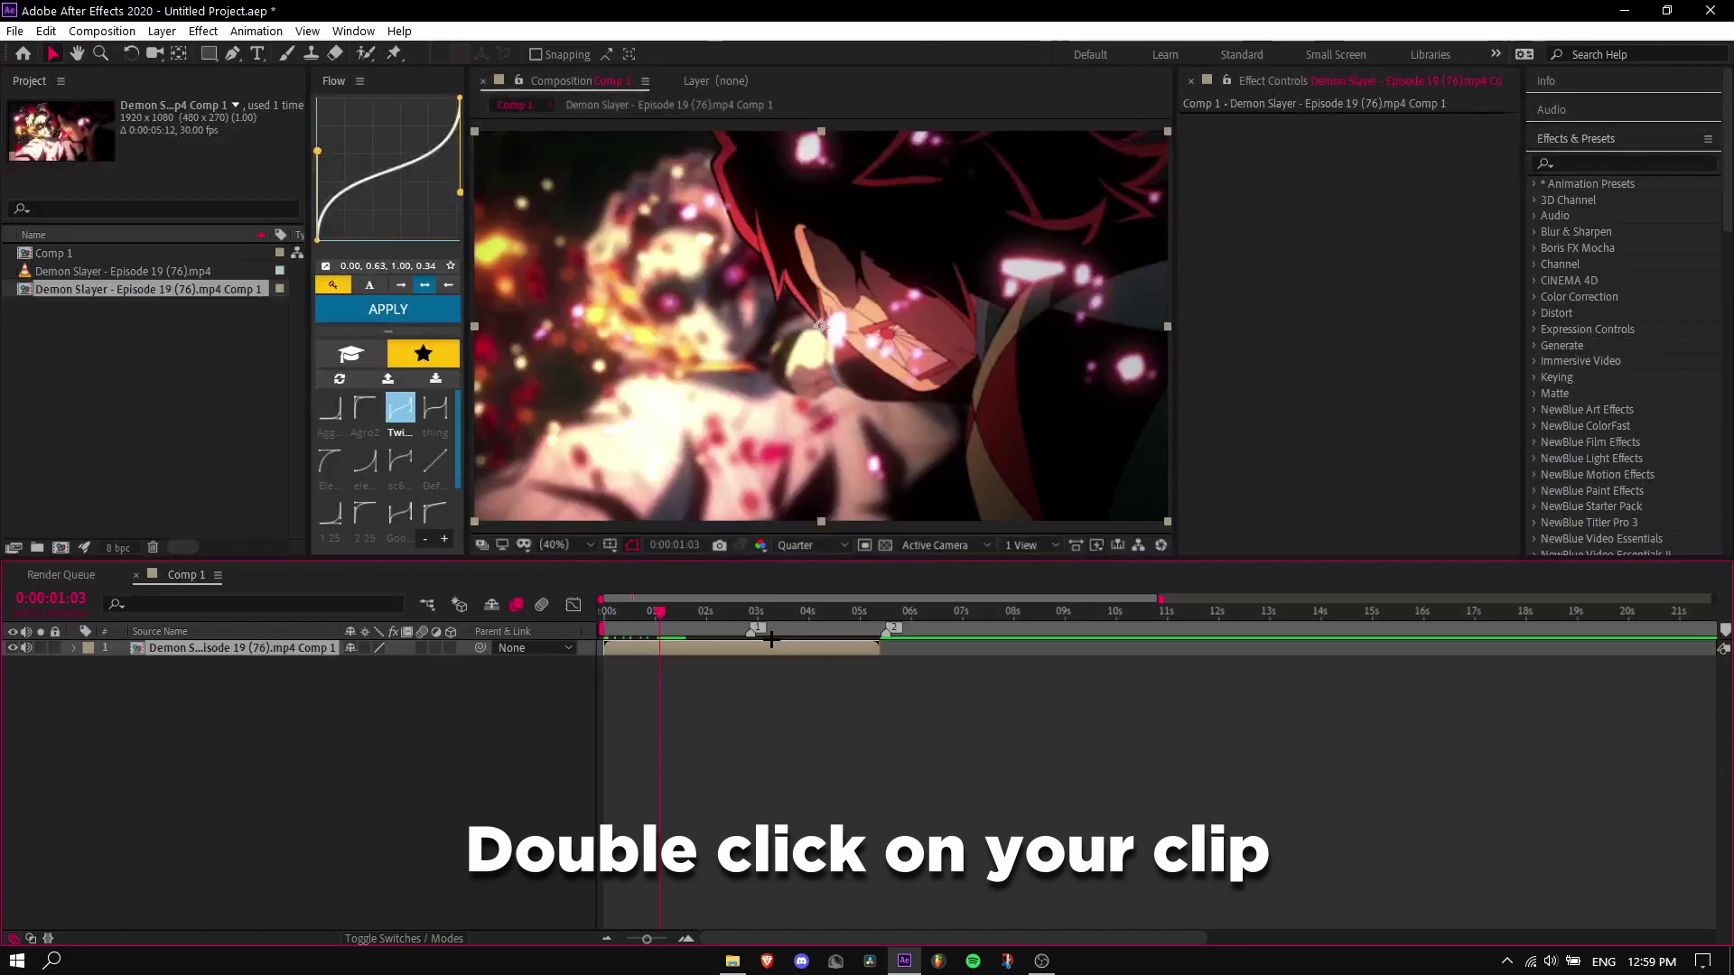
pyautogui.doubleClick(682, 652)
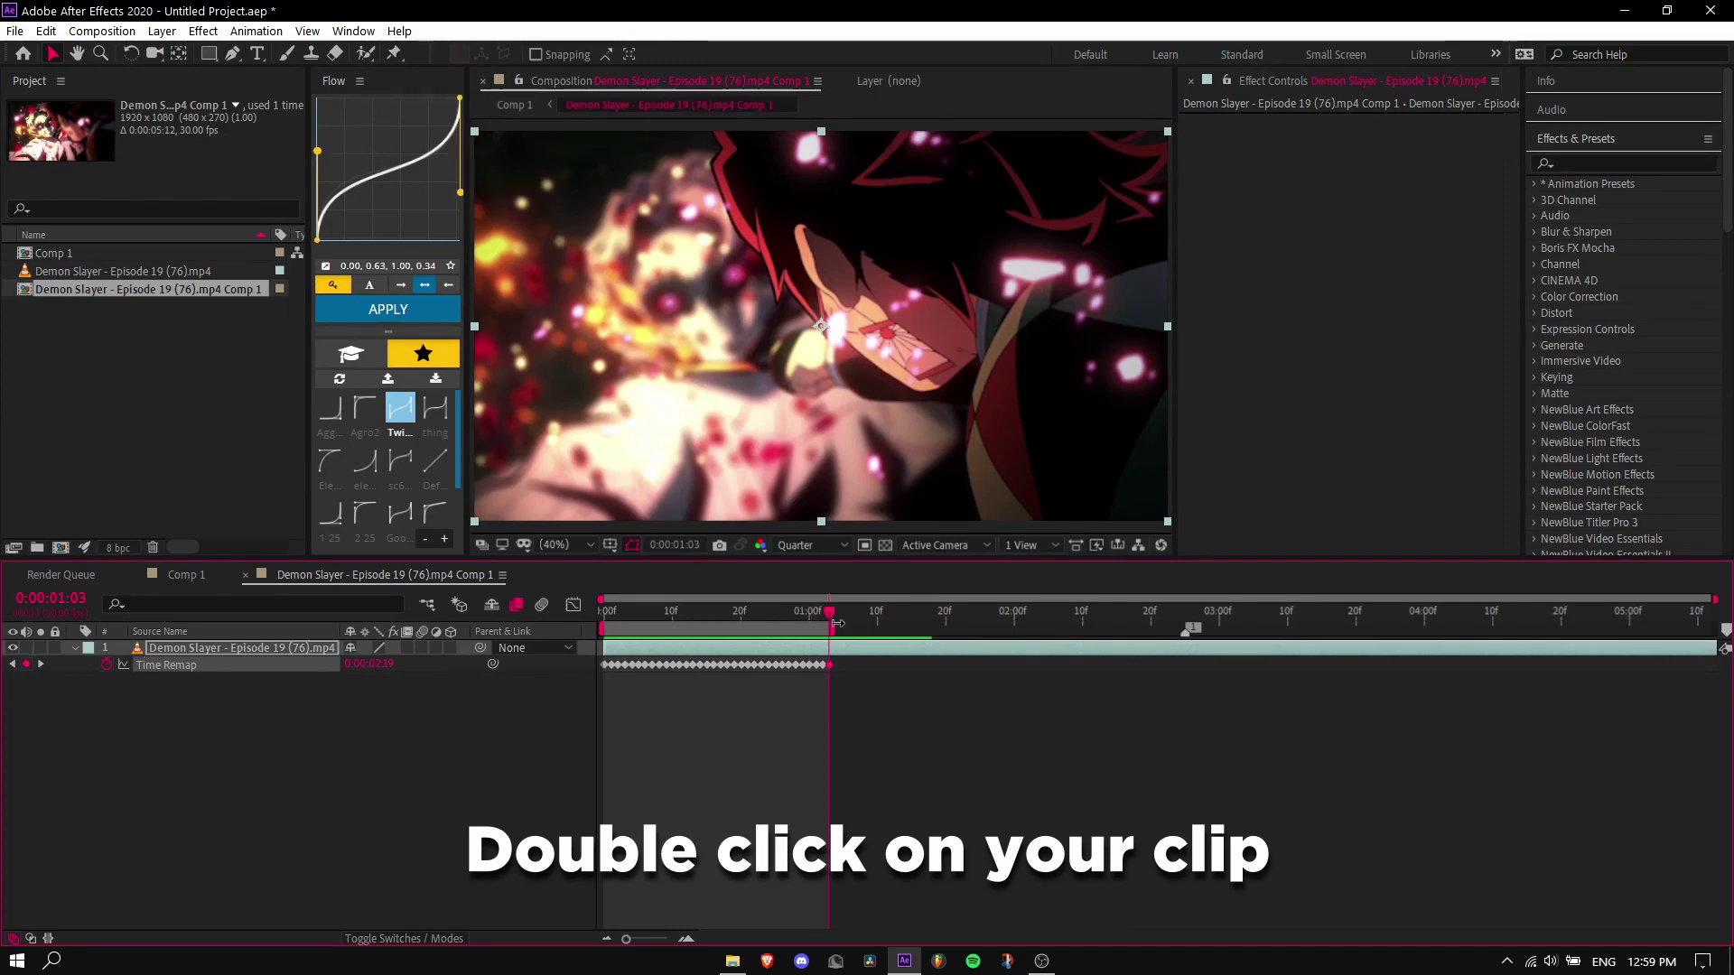
pyautogui.moveTo(839, 623); pyautogui.dragTo(1725, 625)
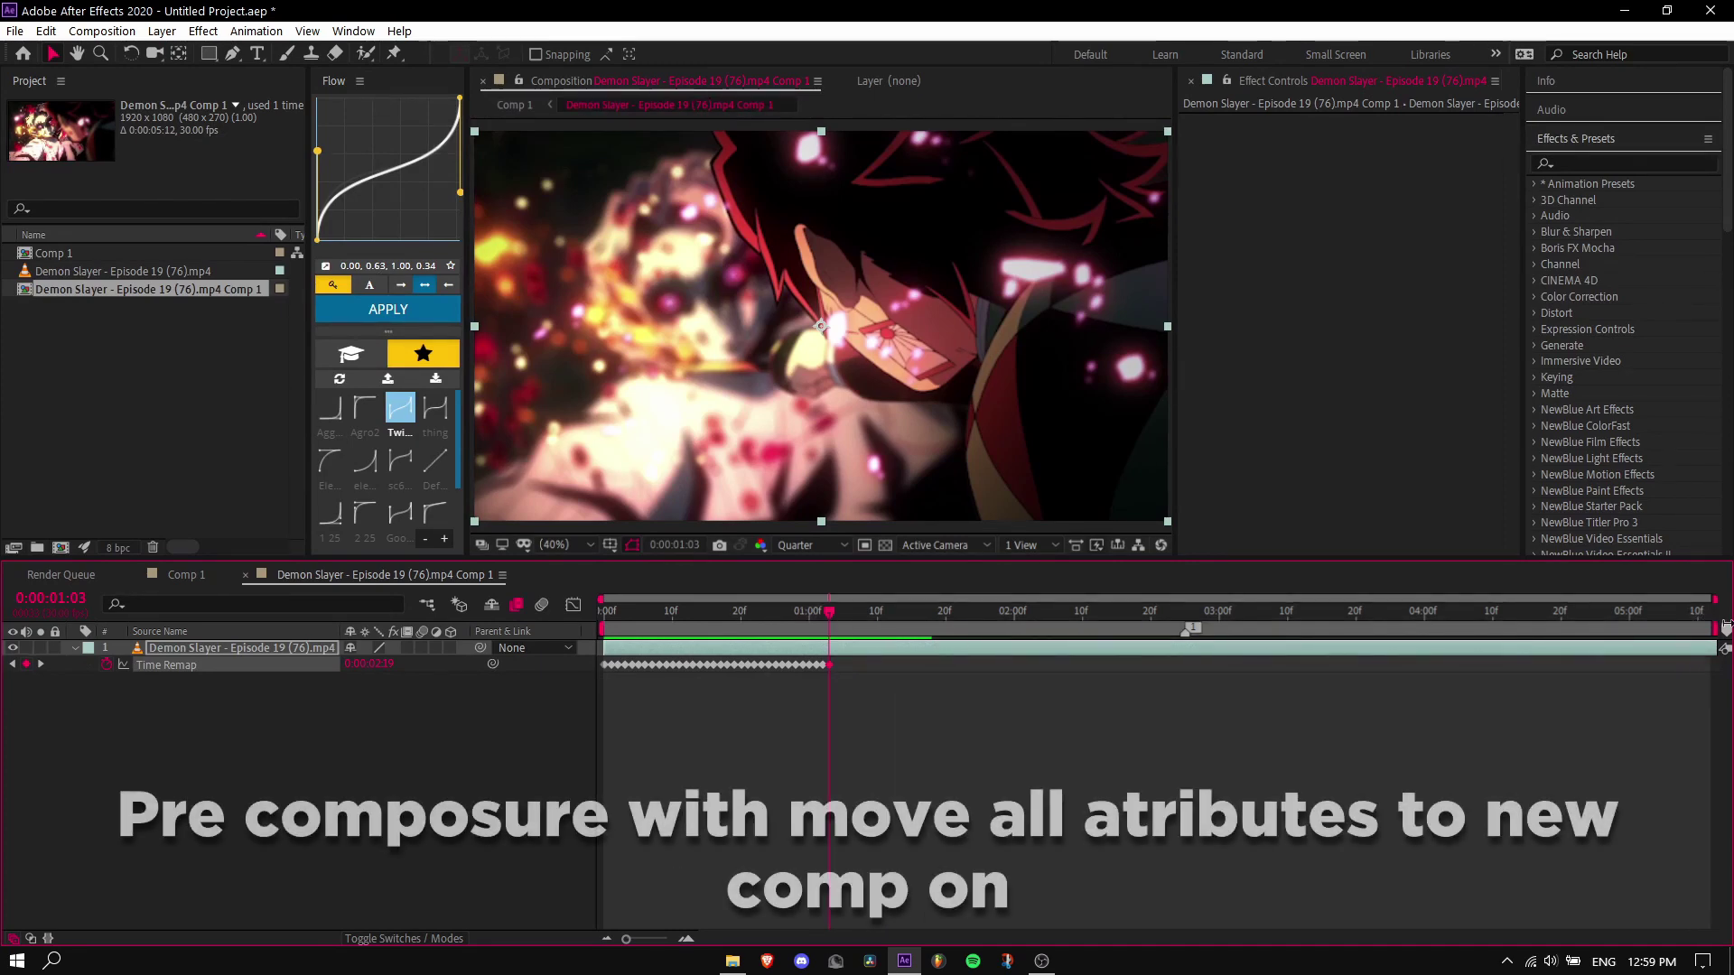
pyautogui.click(605, 612)
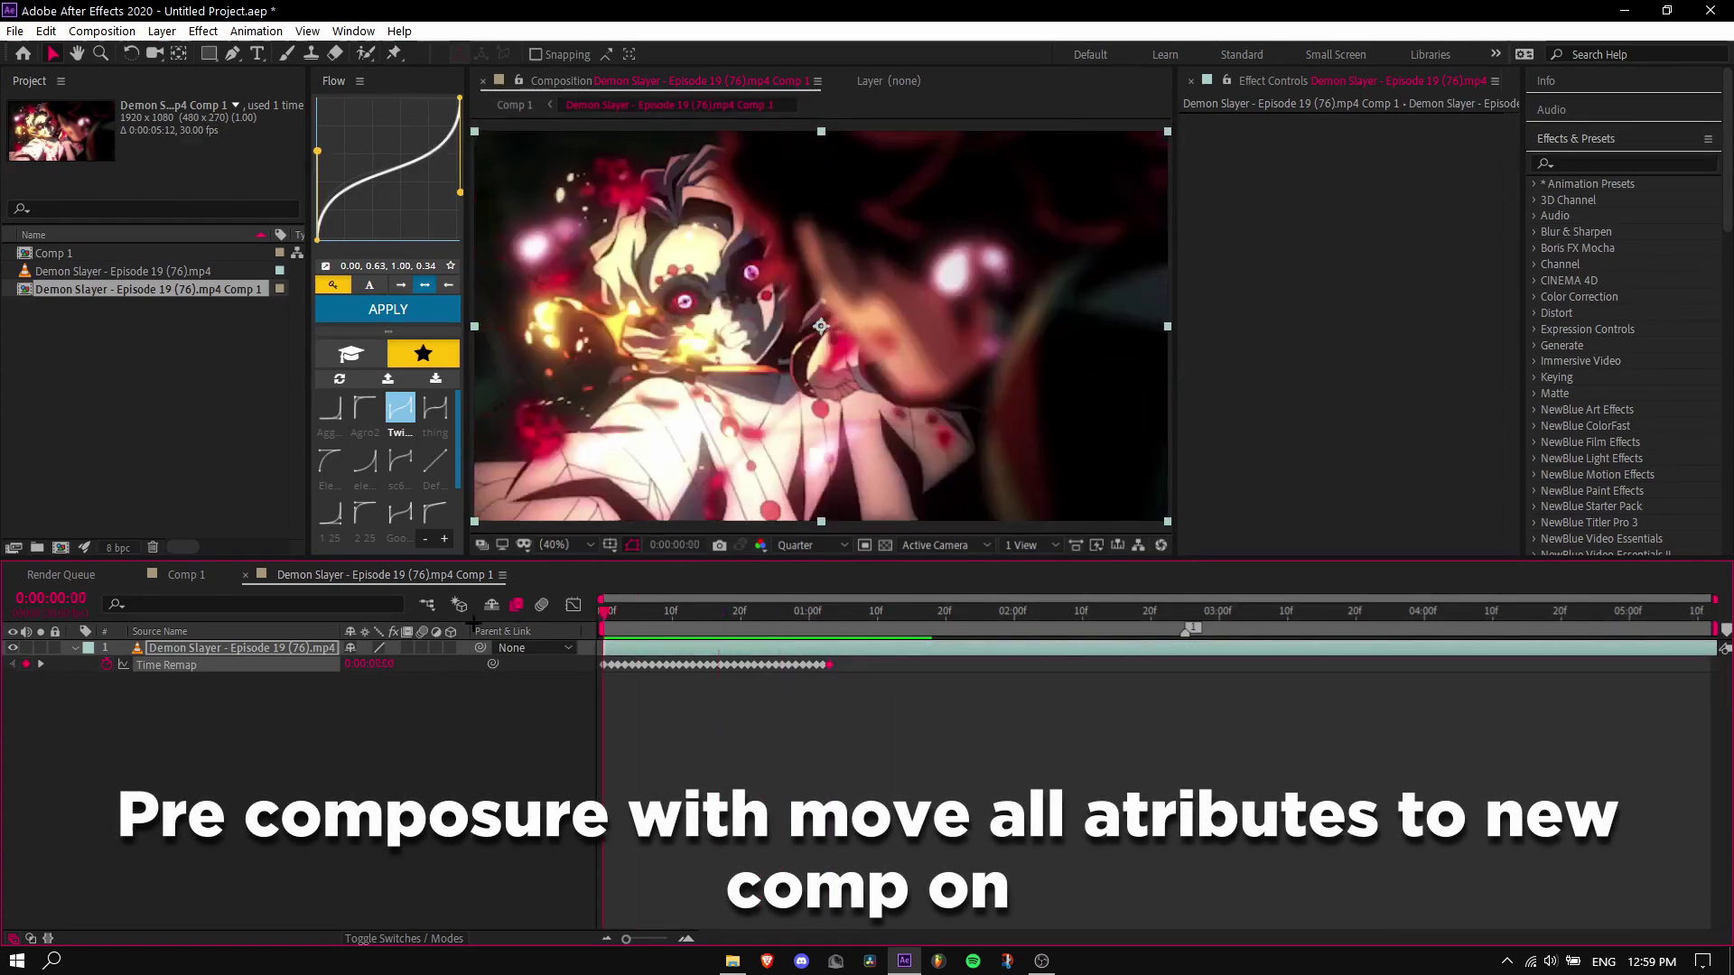
# Pre-compose the clip layer with all attributes into a new Comp 2
pyautogui.click(646, 648)
pyautogui.hotkey('ctrl', 'shift', 'c')
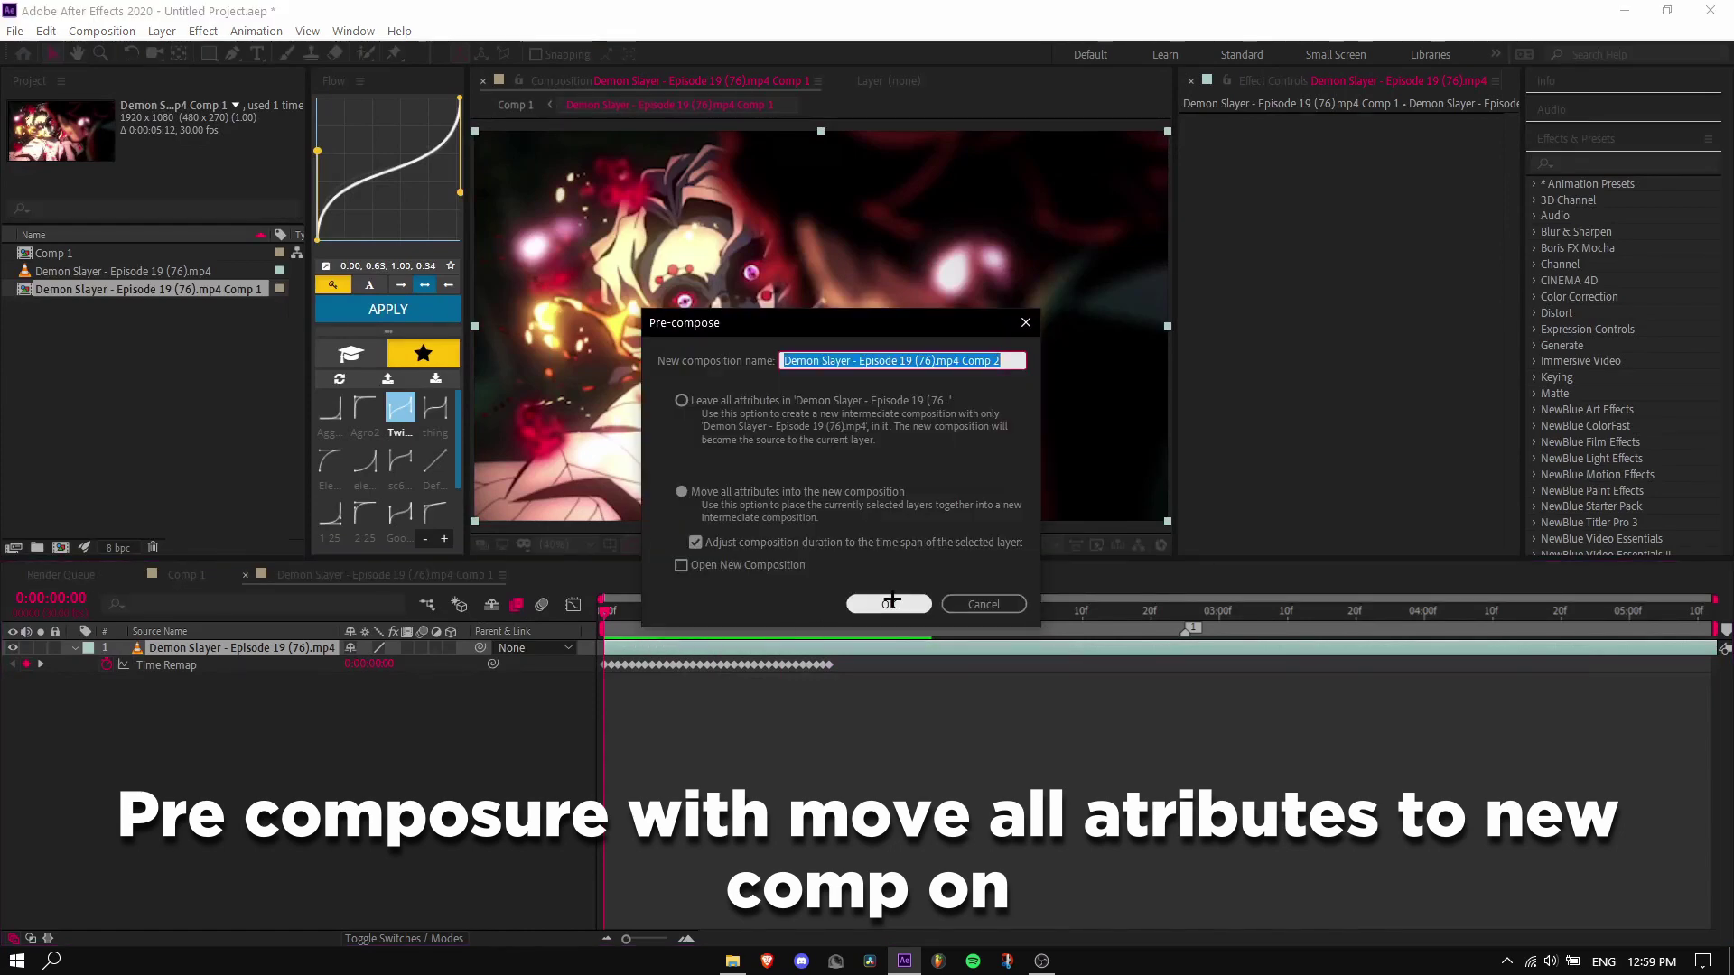
pyautogui.click(888, 605)
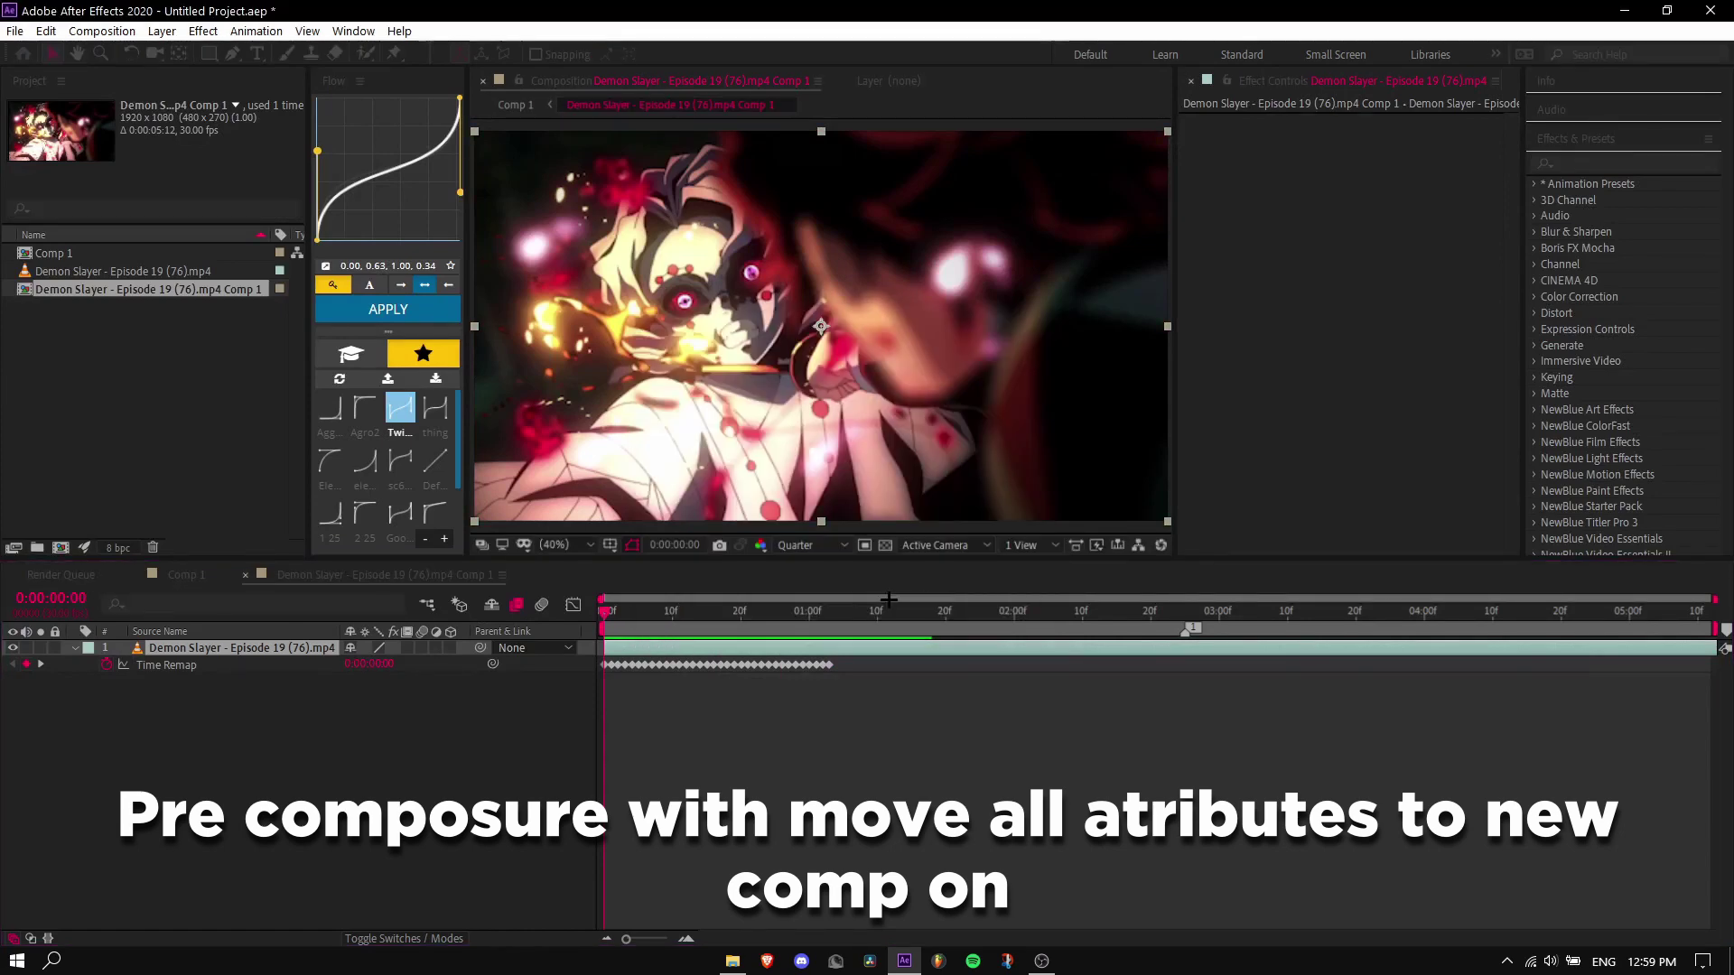
# Search the presets and apply the Twix - 50 50 preset to layer 1
pyautogui.click(1596, 161)
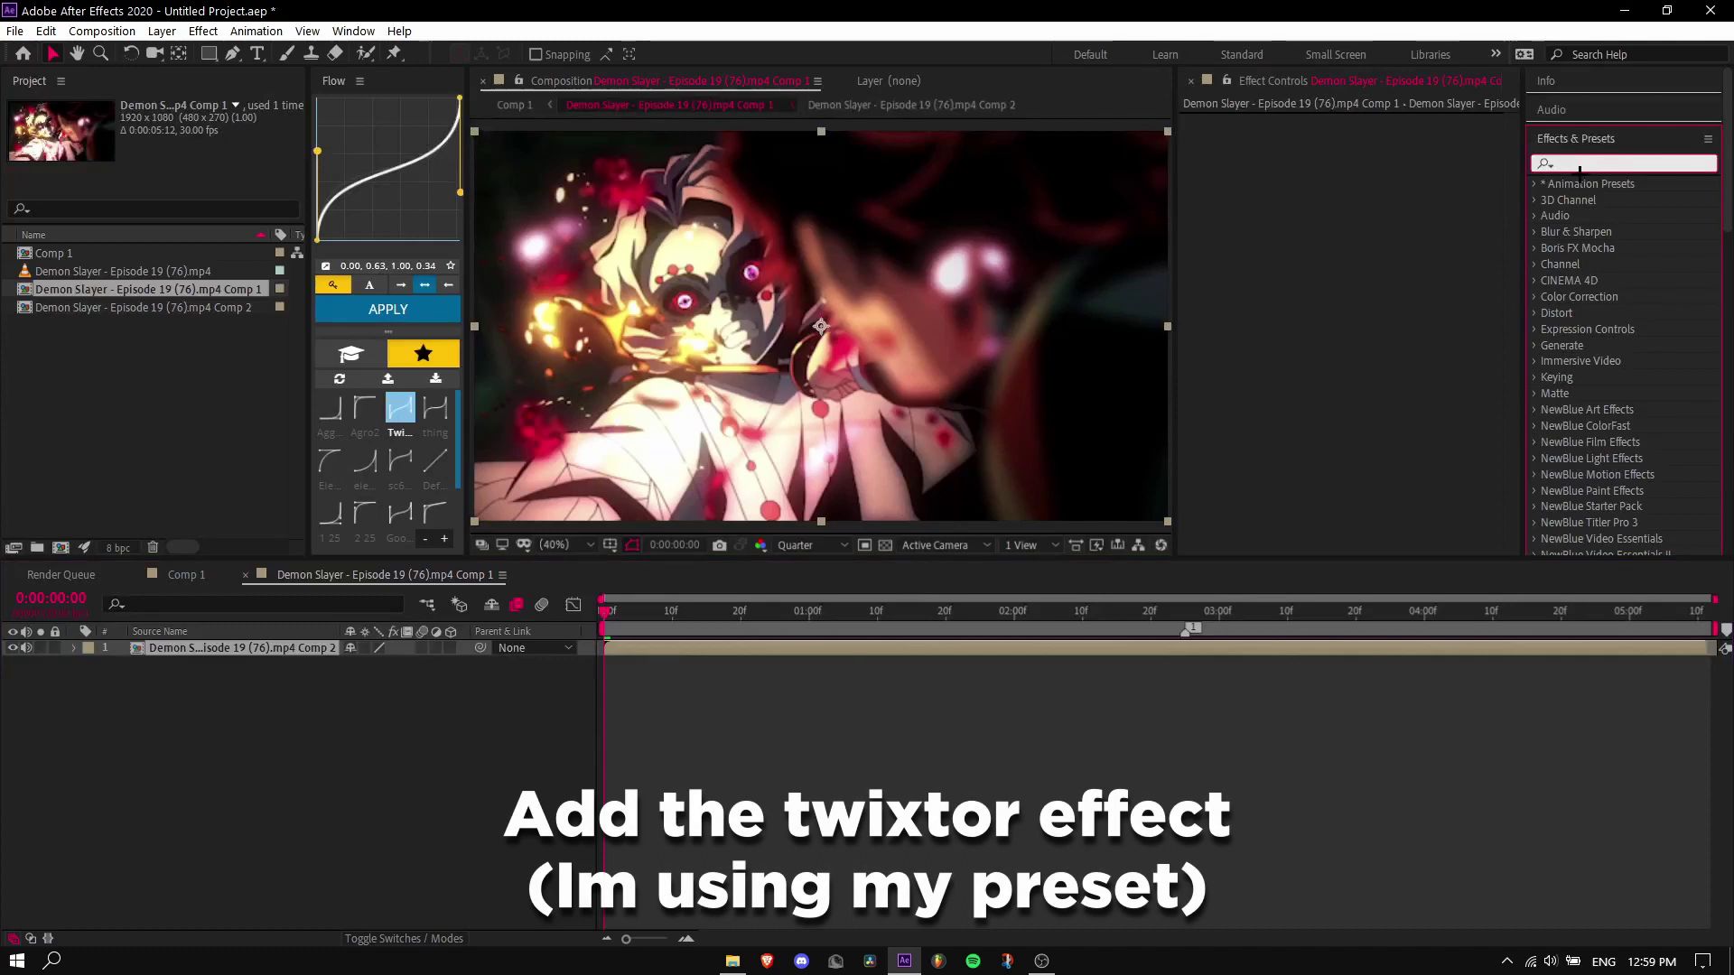
pyautogui.write('tw')
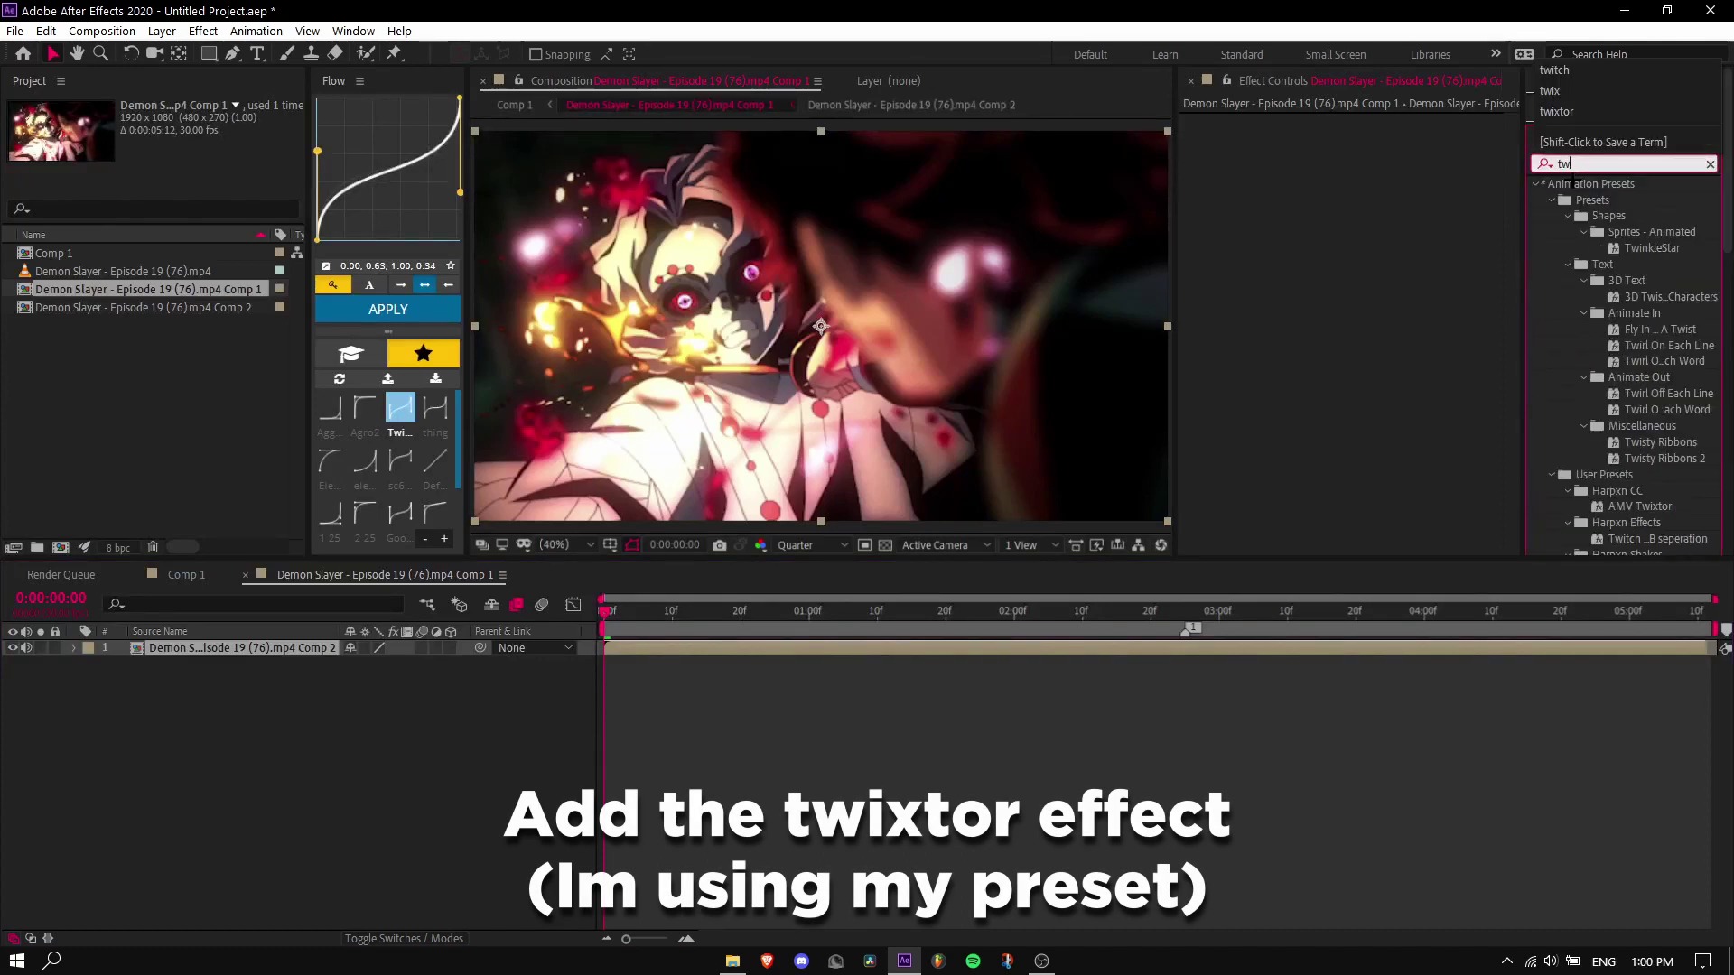
pyautogui.write('ixtor')
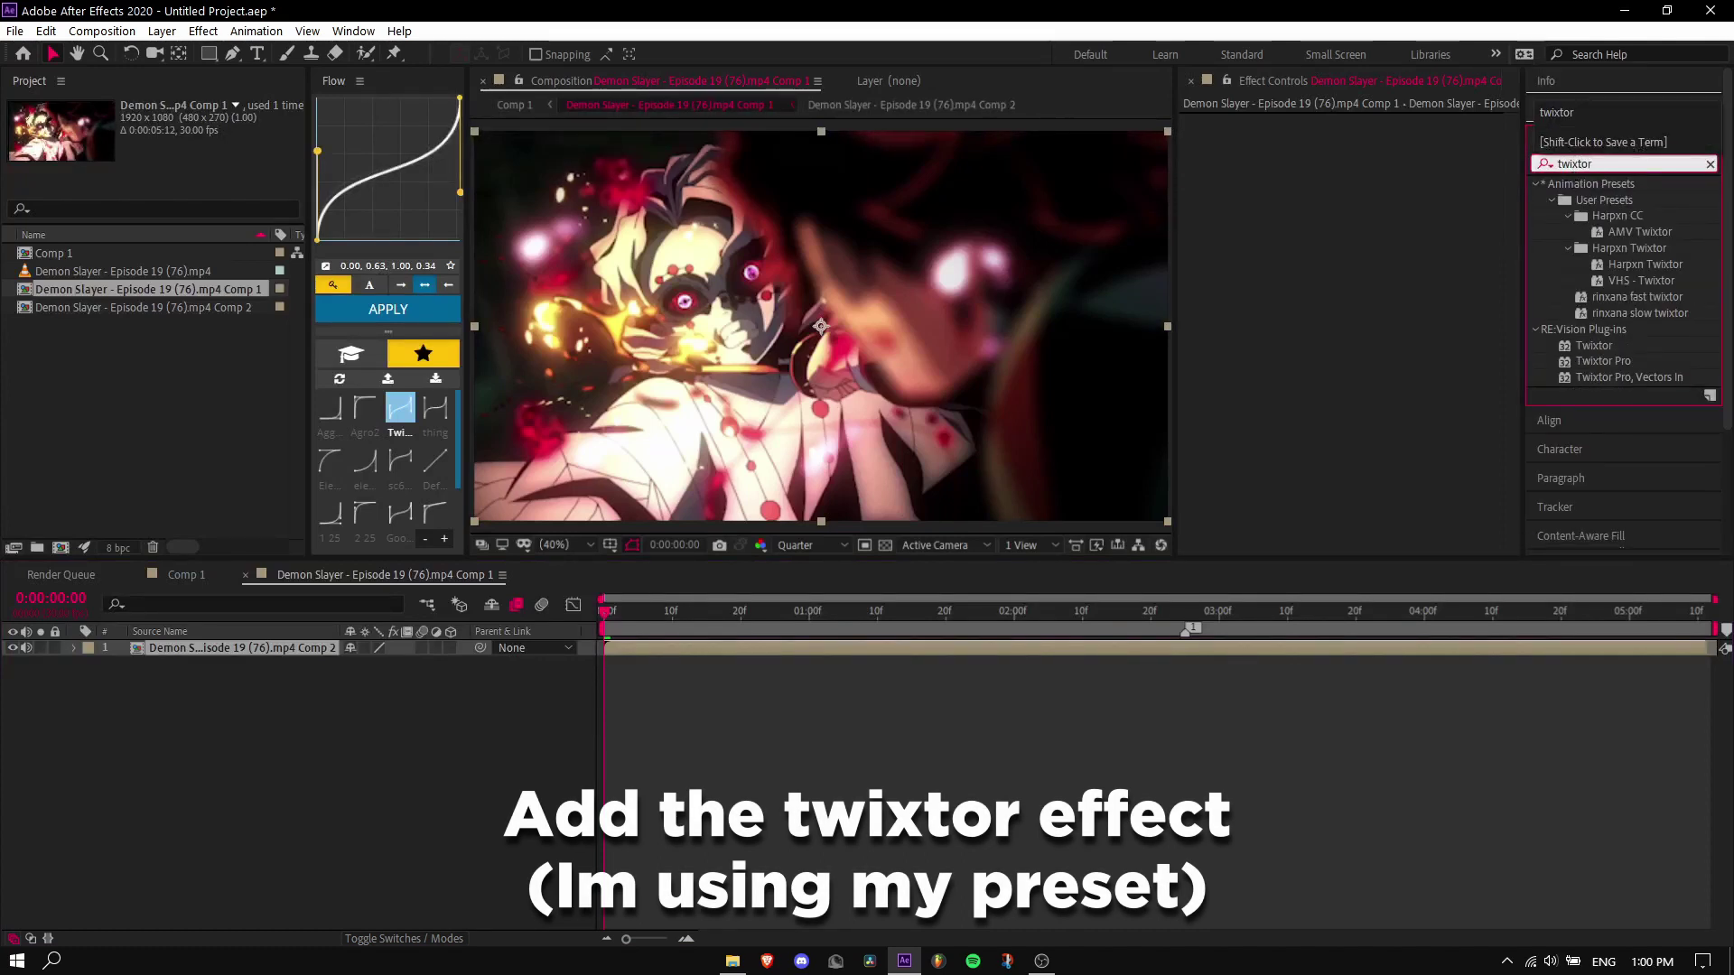
pyautogui.moveTo(1645, 264)
pyautogui.mouseDown()
pyautogui.moveTo(1667, 254)
pyautogui.moveTo(1630, 279)
pyautogui.mouseUp()
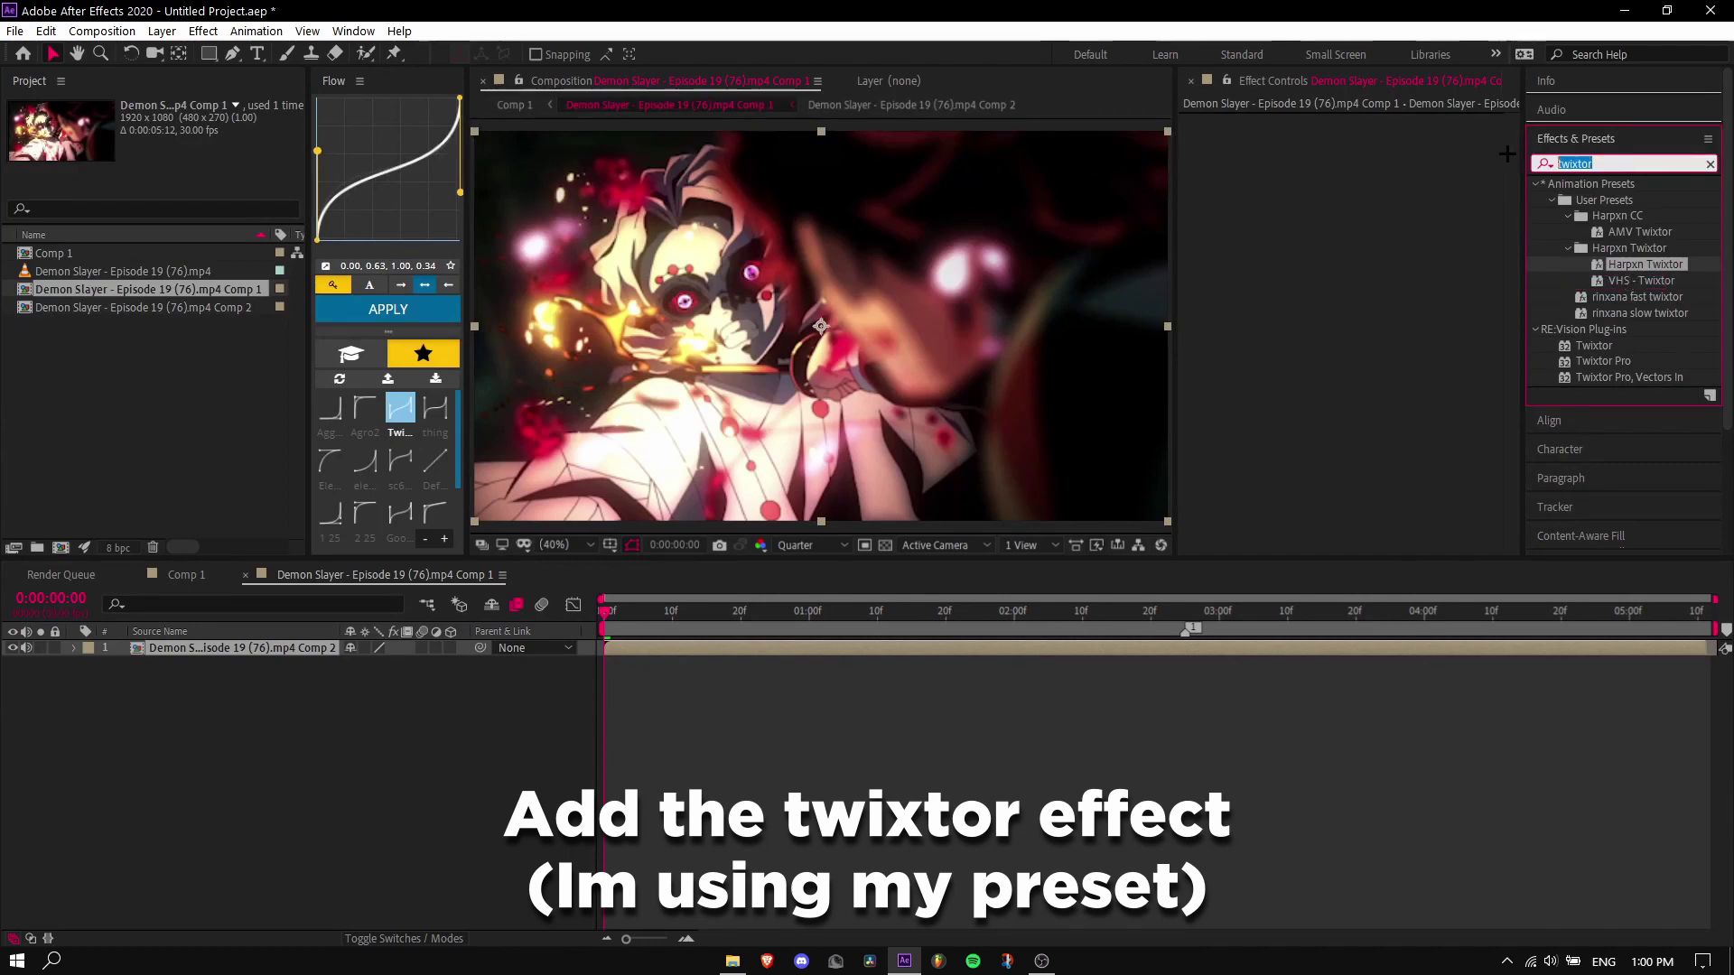
pyautogui.write('50')
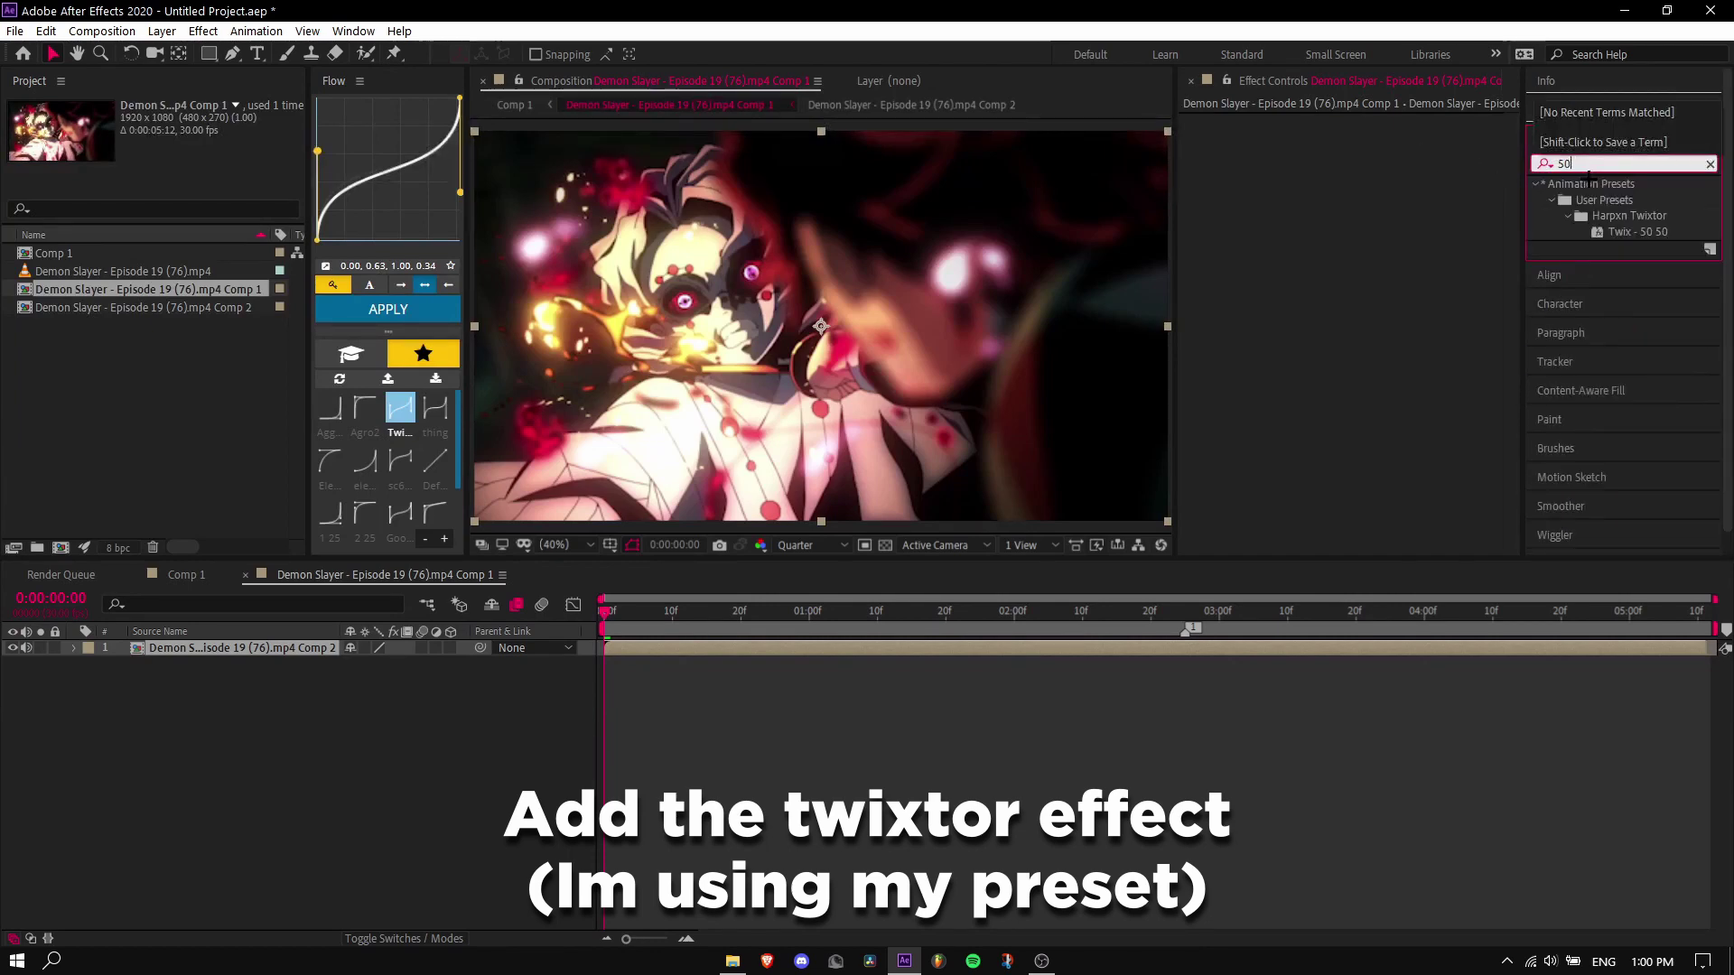
pyautogui.moveTo(1637, 232); pyautogui.dragTo(818, 647)
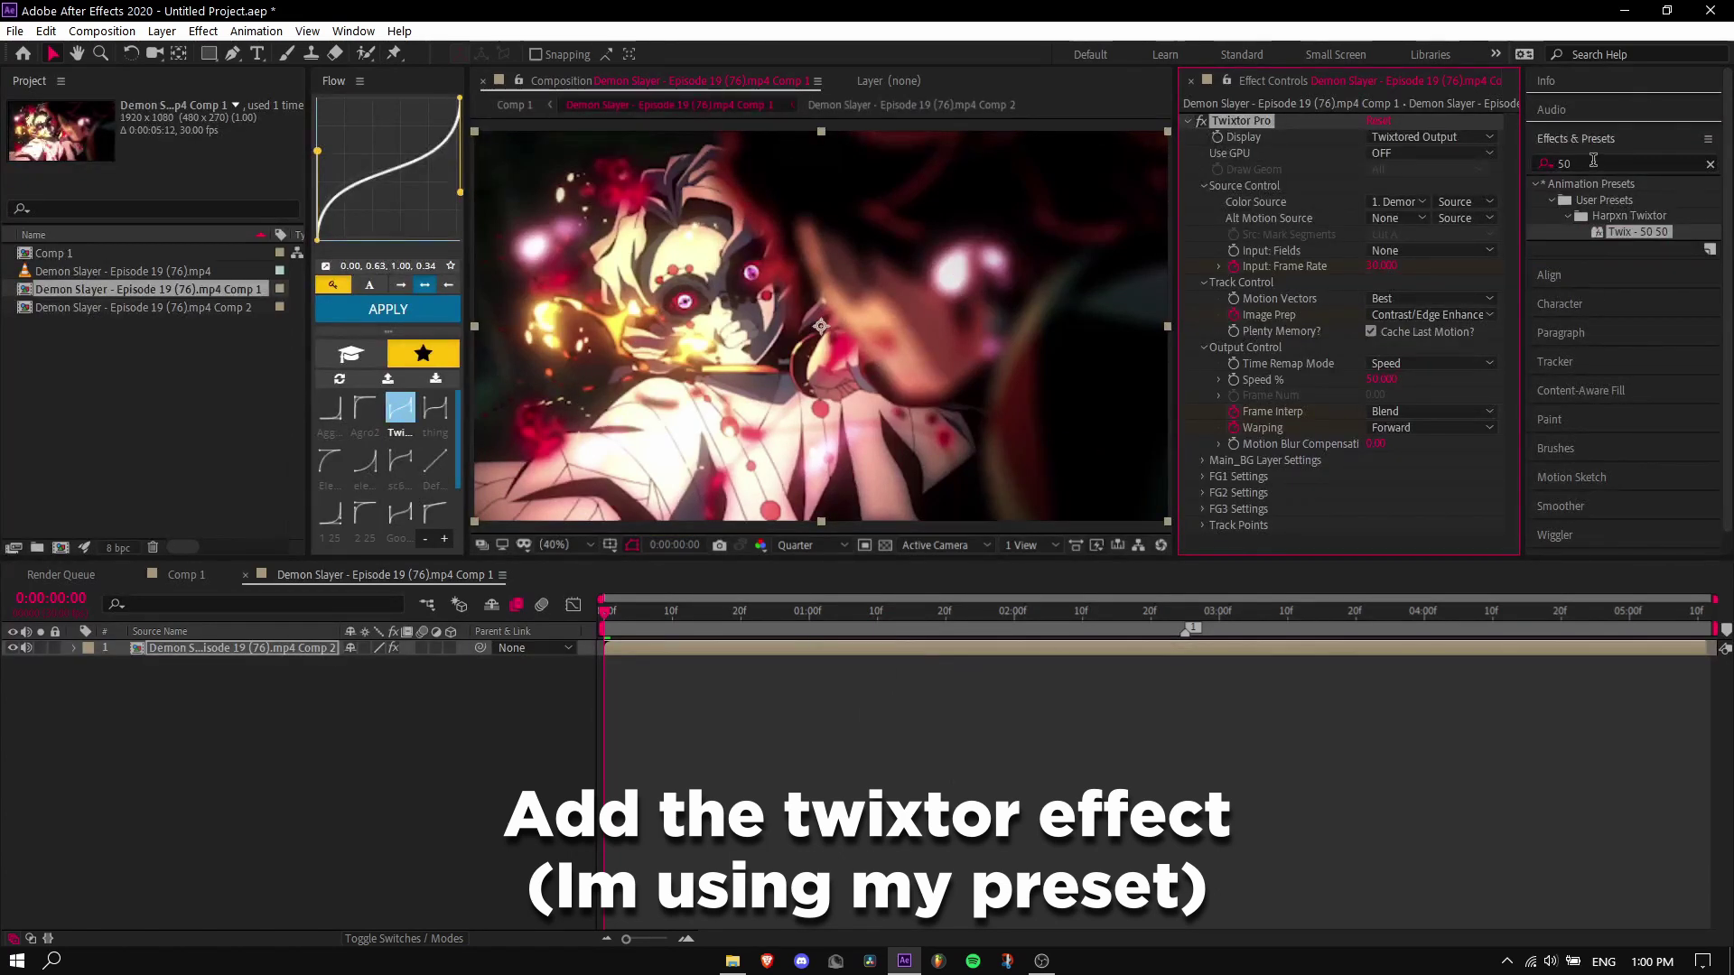
# Search for Twixtor again and pick the Twixtor effect from the results
pyautogui.click(1593, 161)
pyautogui.write('twixtor')
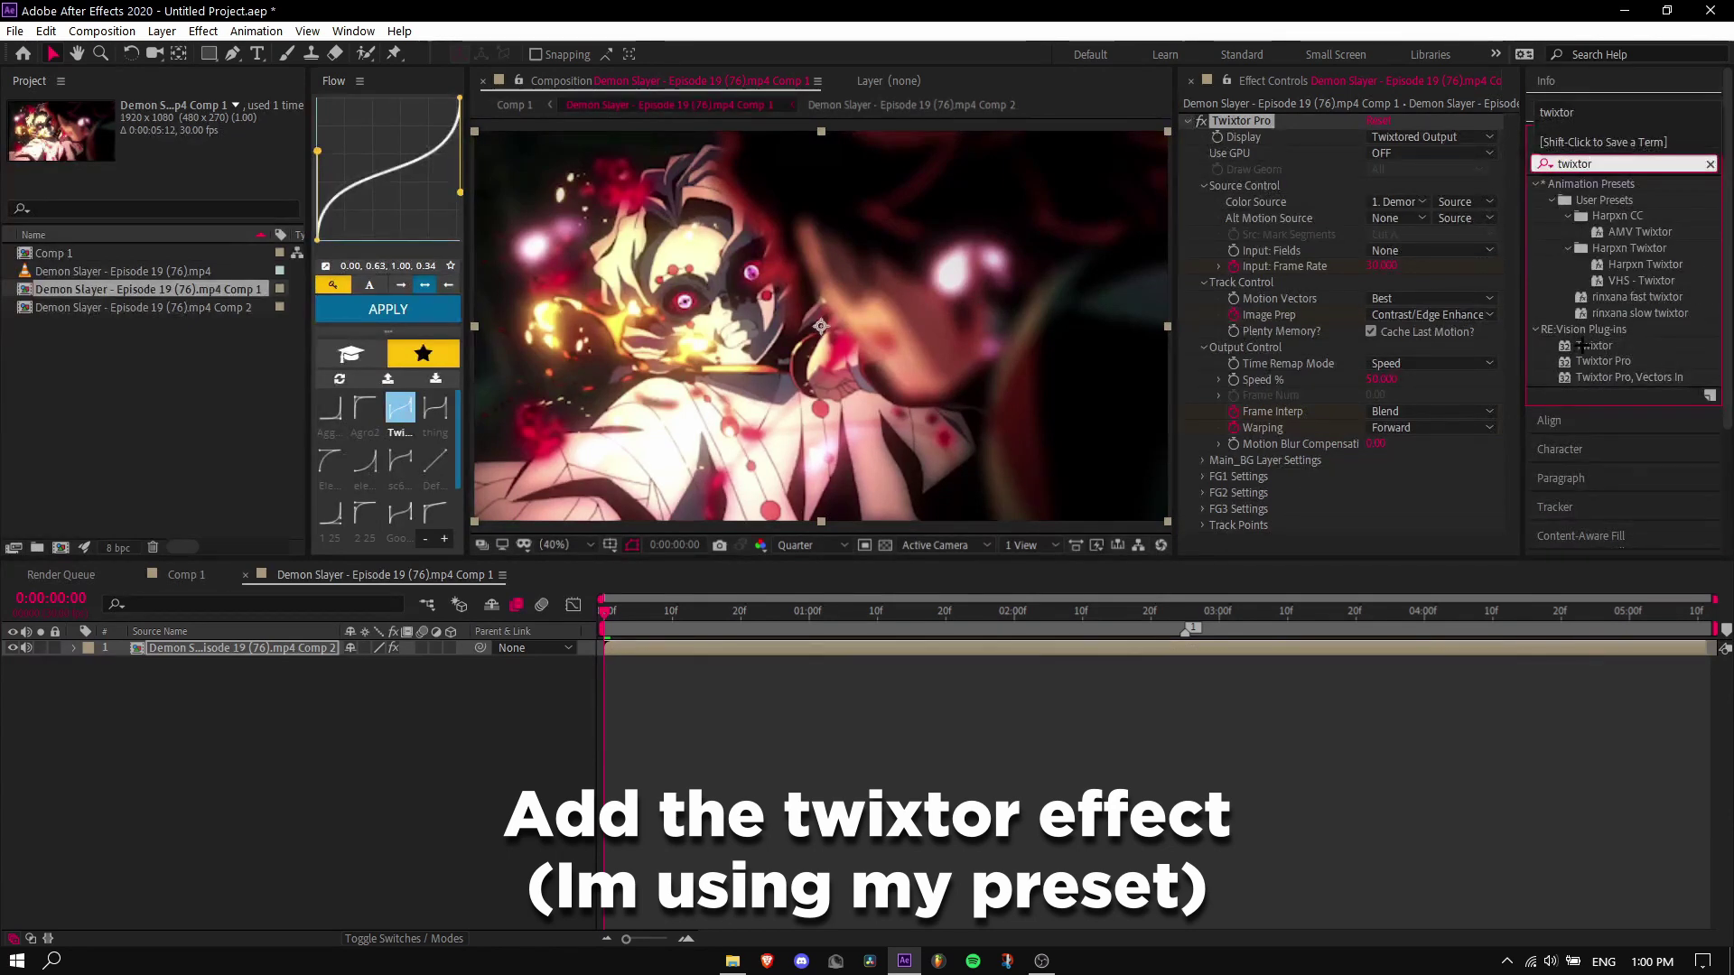
pyautogui.click(1591, 345)
pyautogui.click(1115, 709)
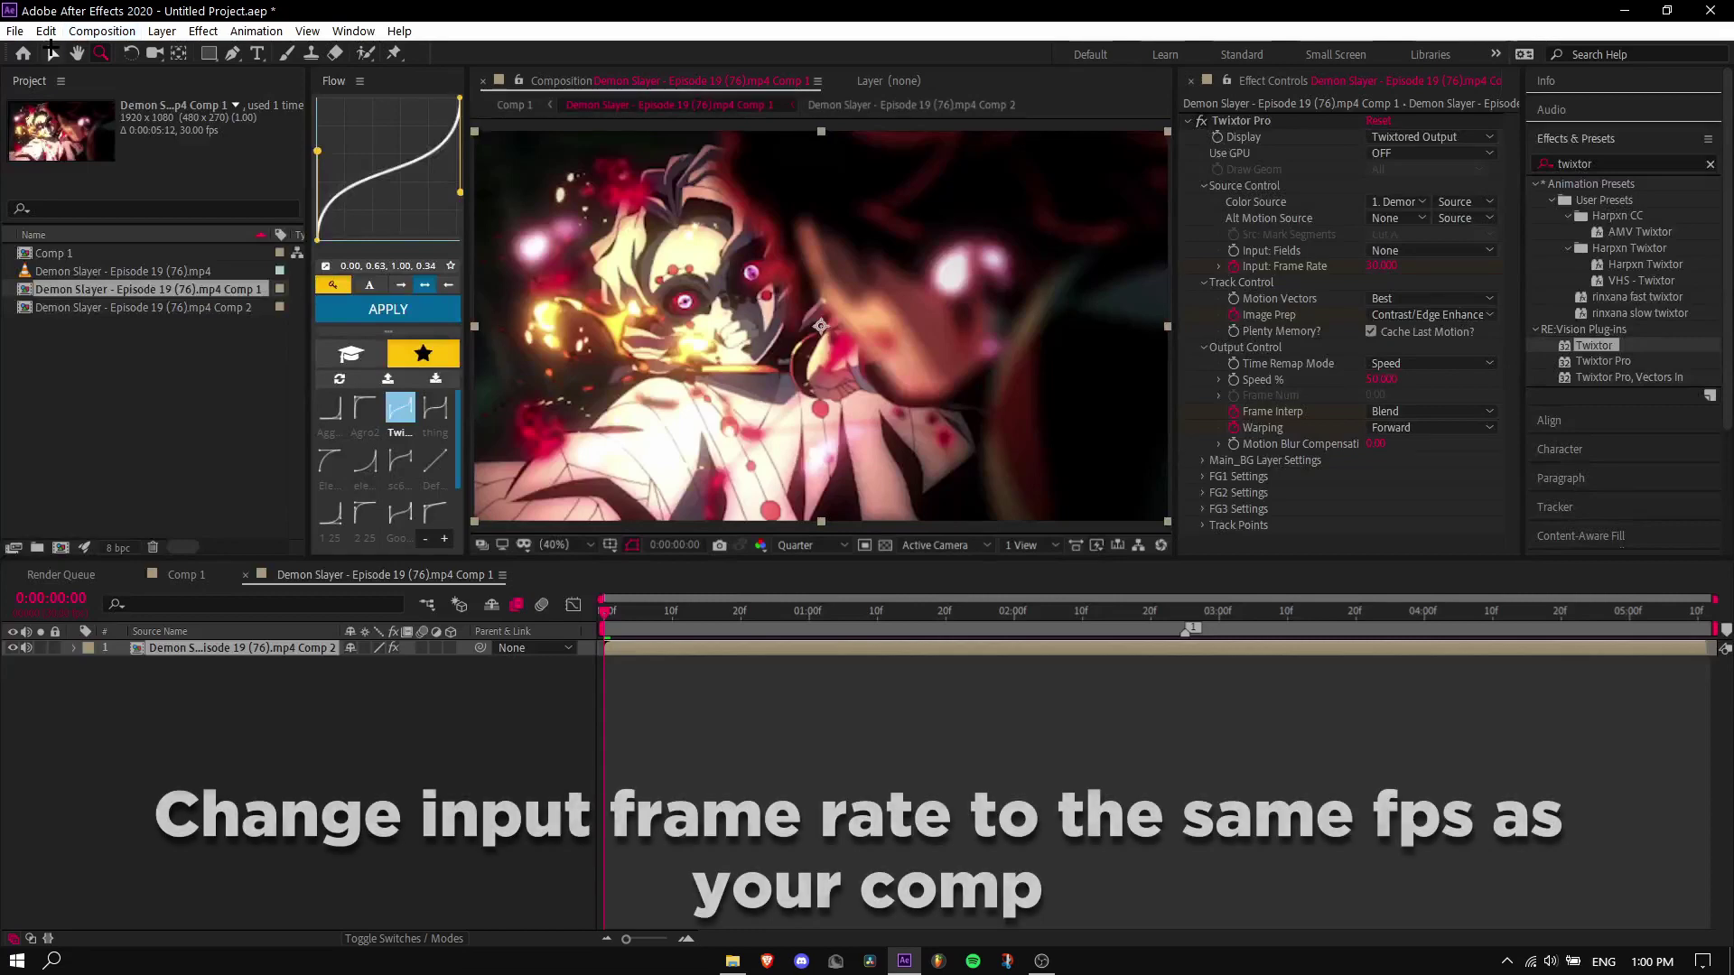
pyautogui.click(103, 32)
pyautogui.click(93, 79)
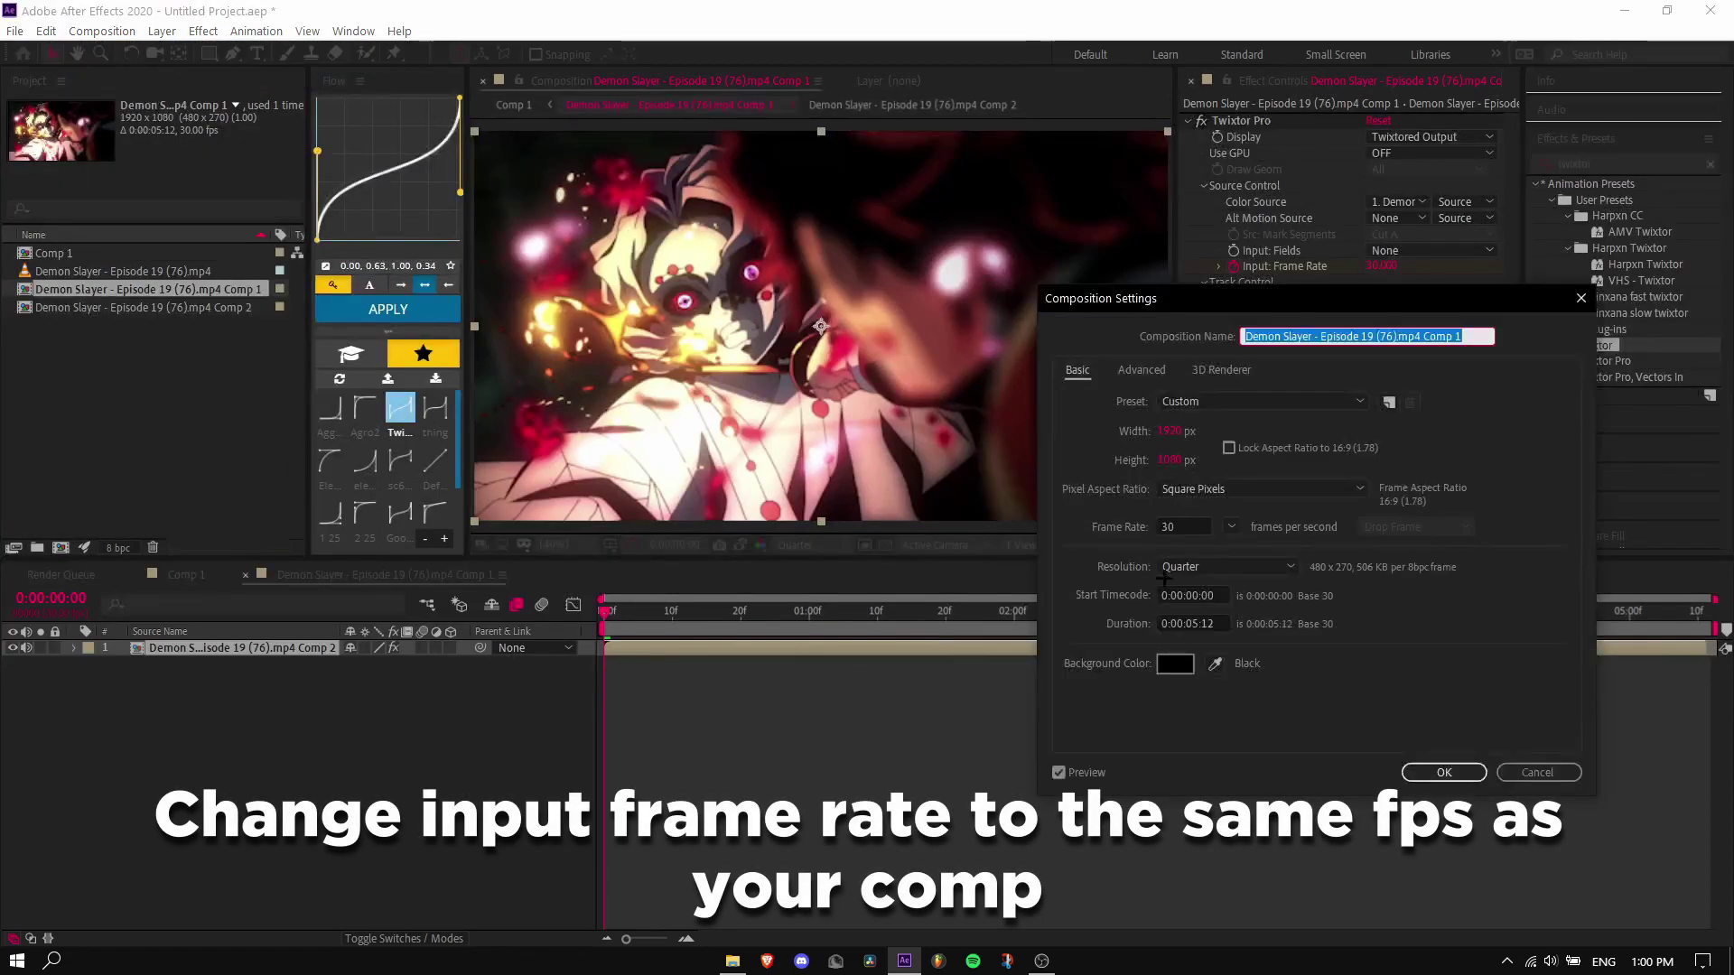
pyautogui.click(1474, 774)
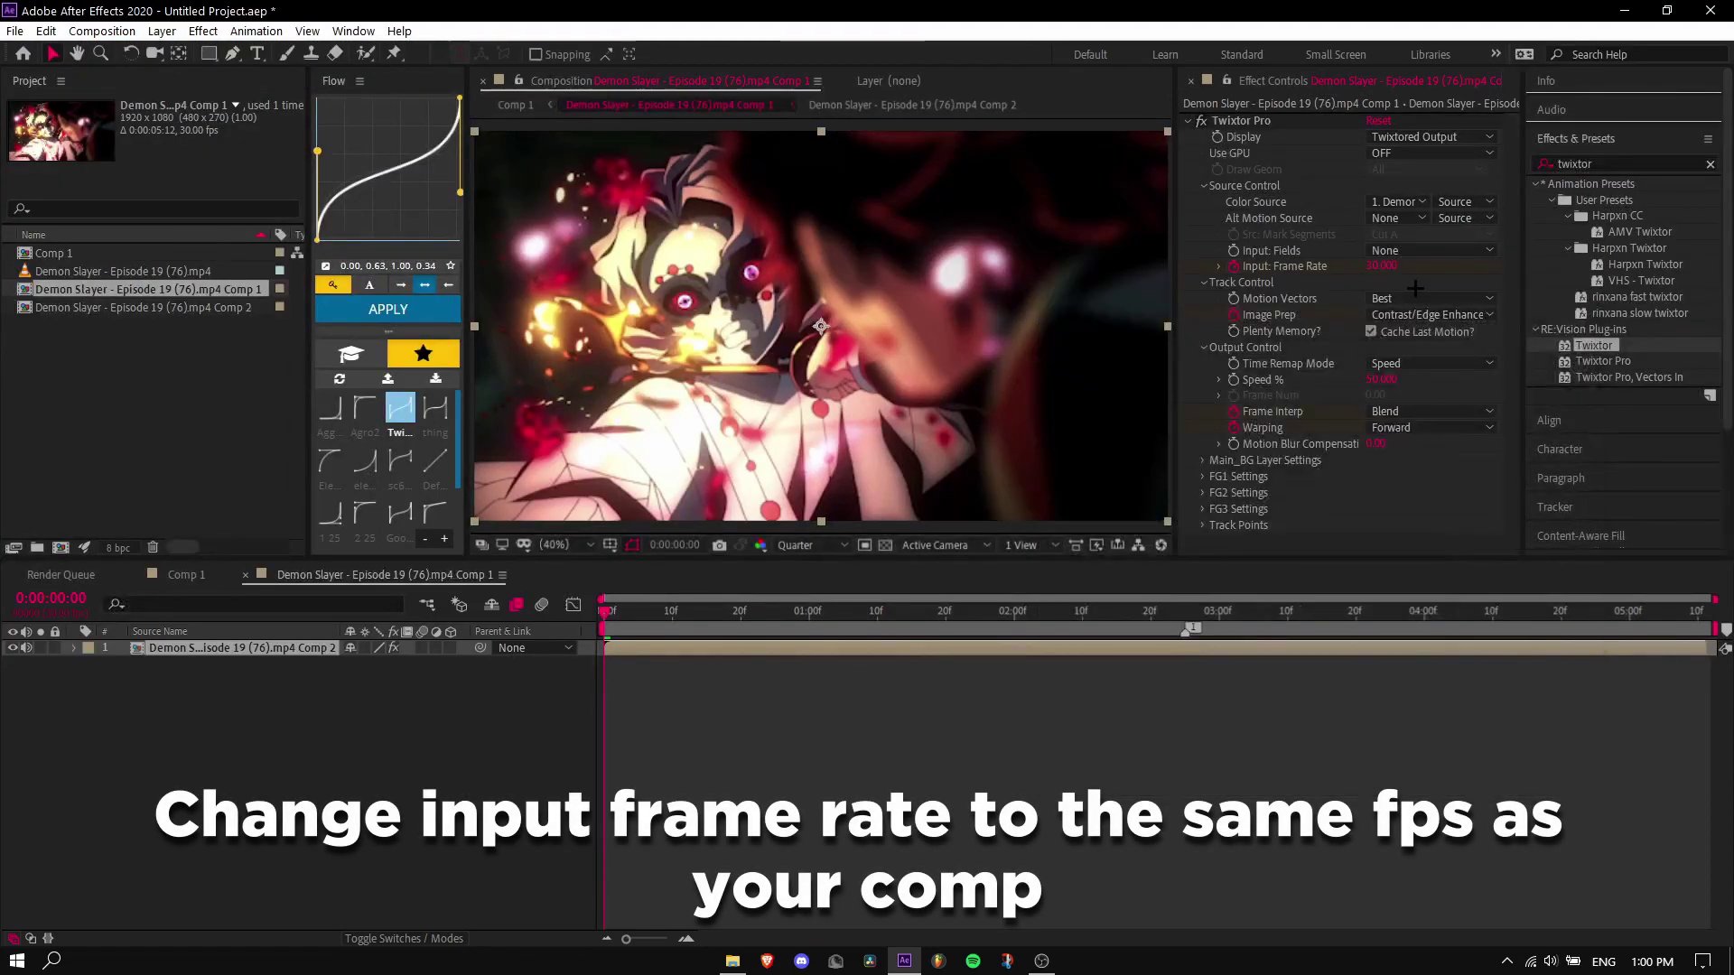
pyautogui.click(1405, 312)
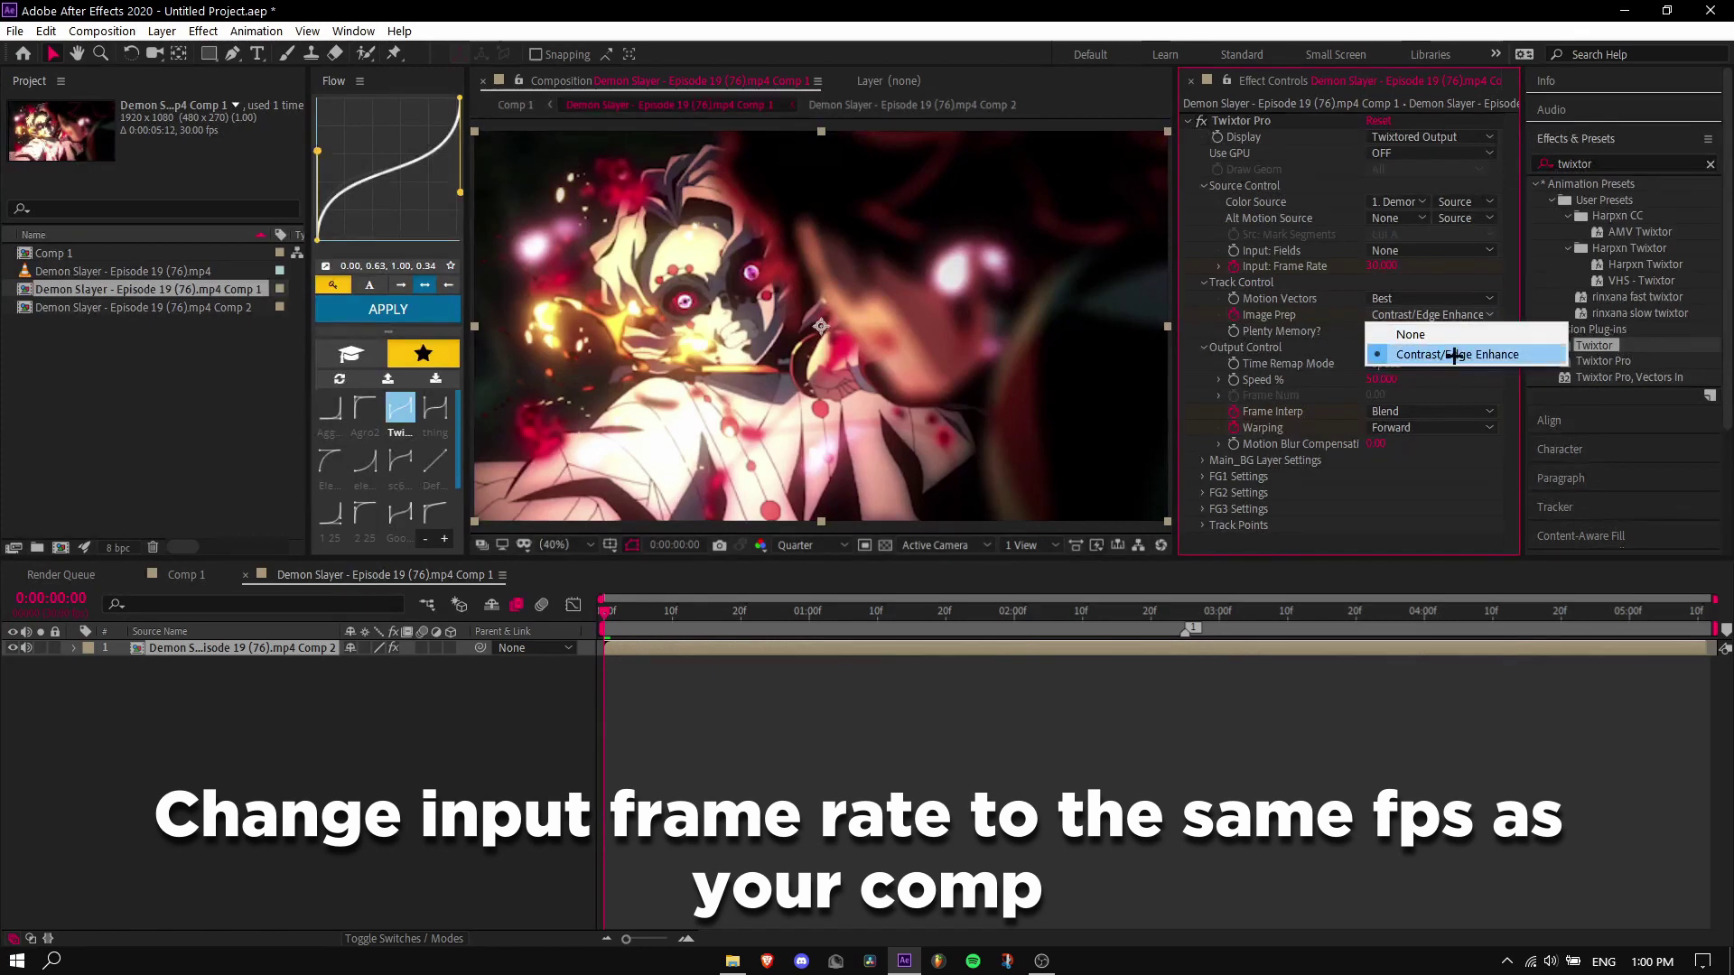
pyautogui.click(1445, 355)
pyautogui.click(1413, 412)
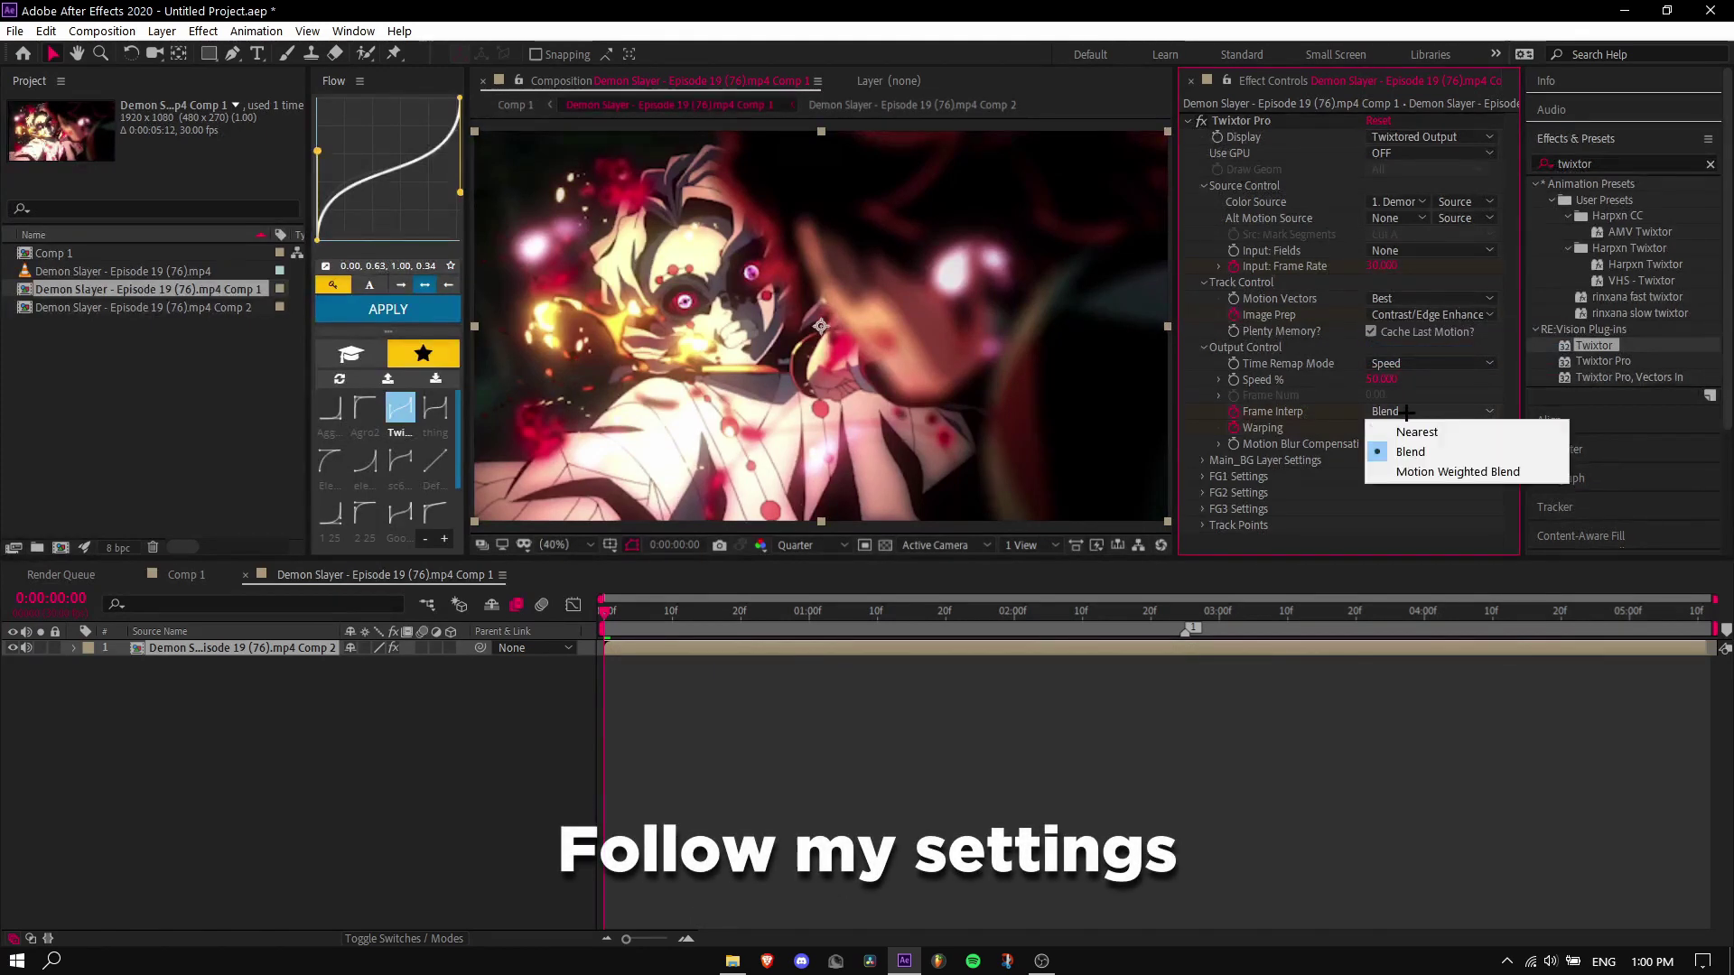
pyautogui.click(1431, 452)
pyautogui.click(1413, 427)
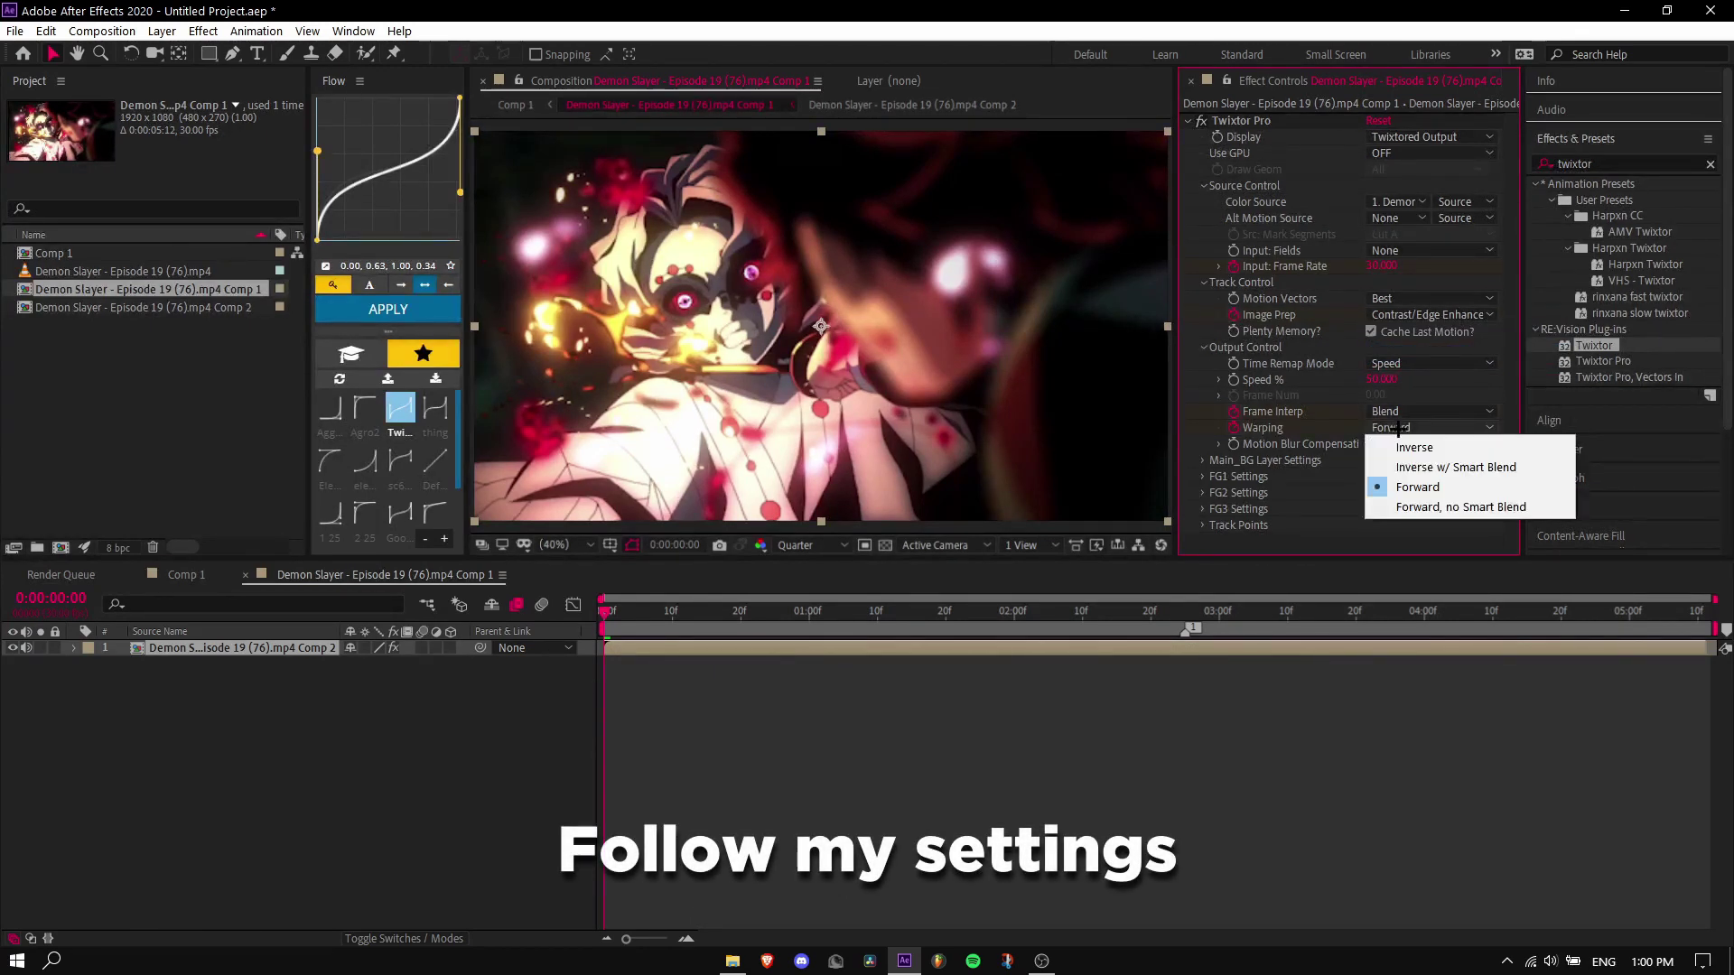
pyautogui.click(1425, 488)
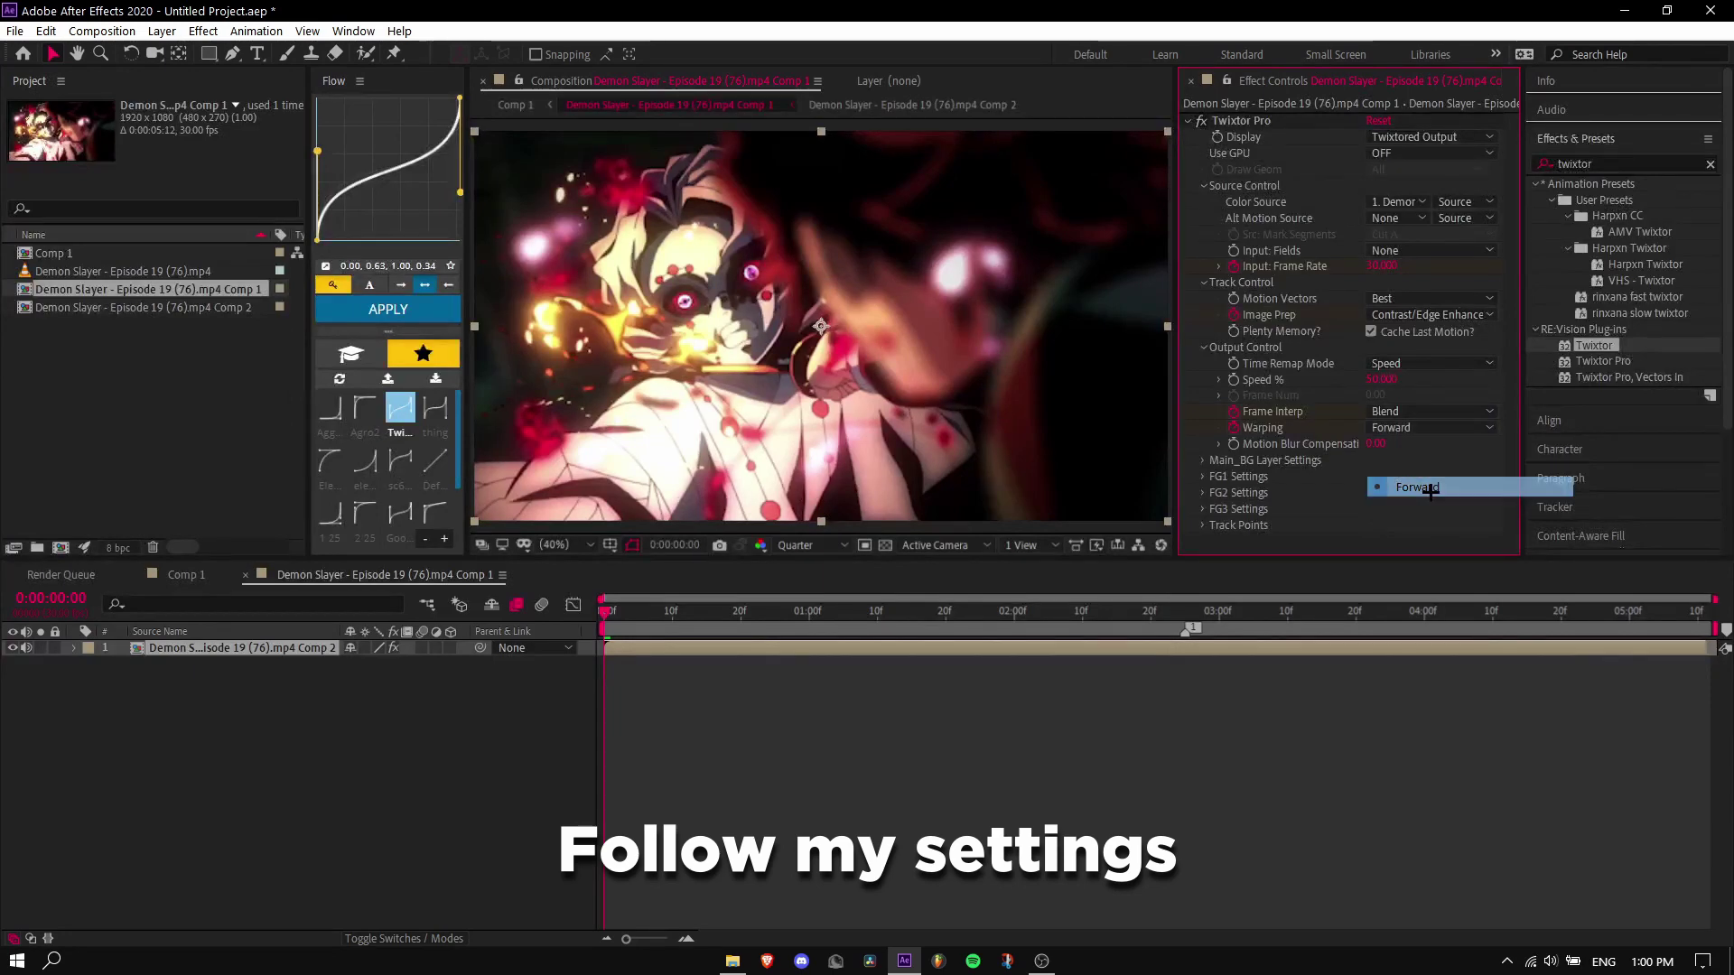
pyautogui.click(1379, 380)
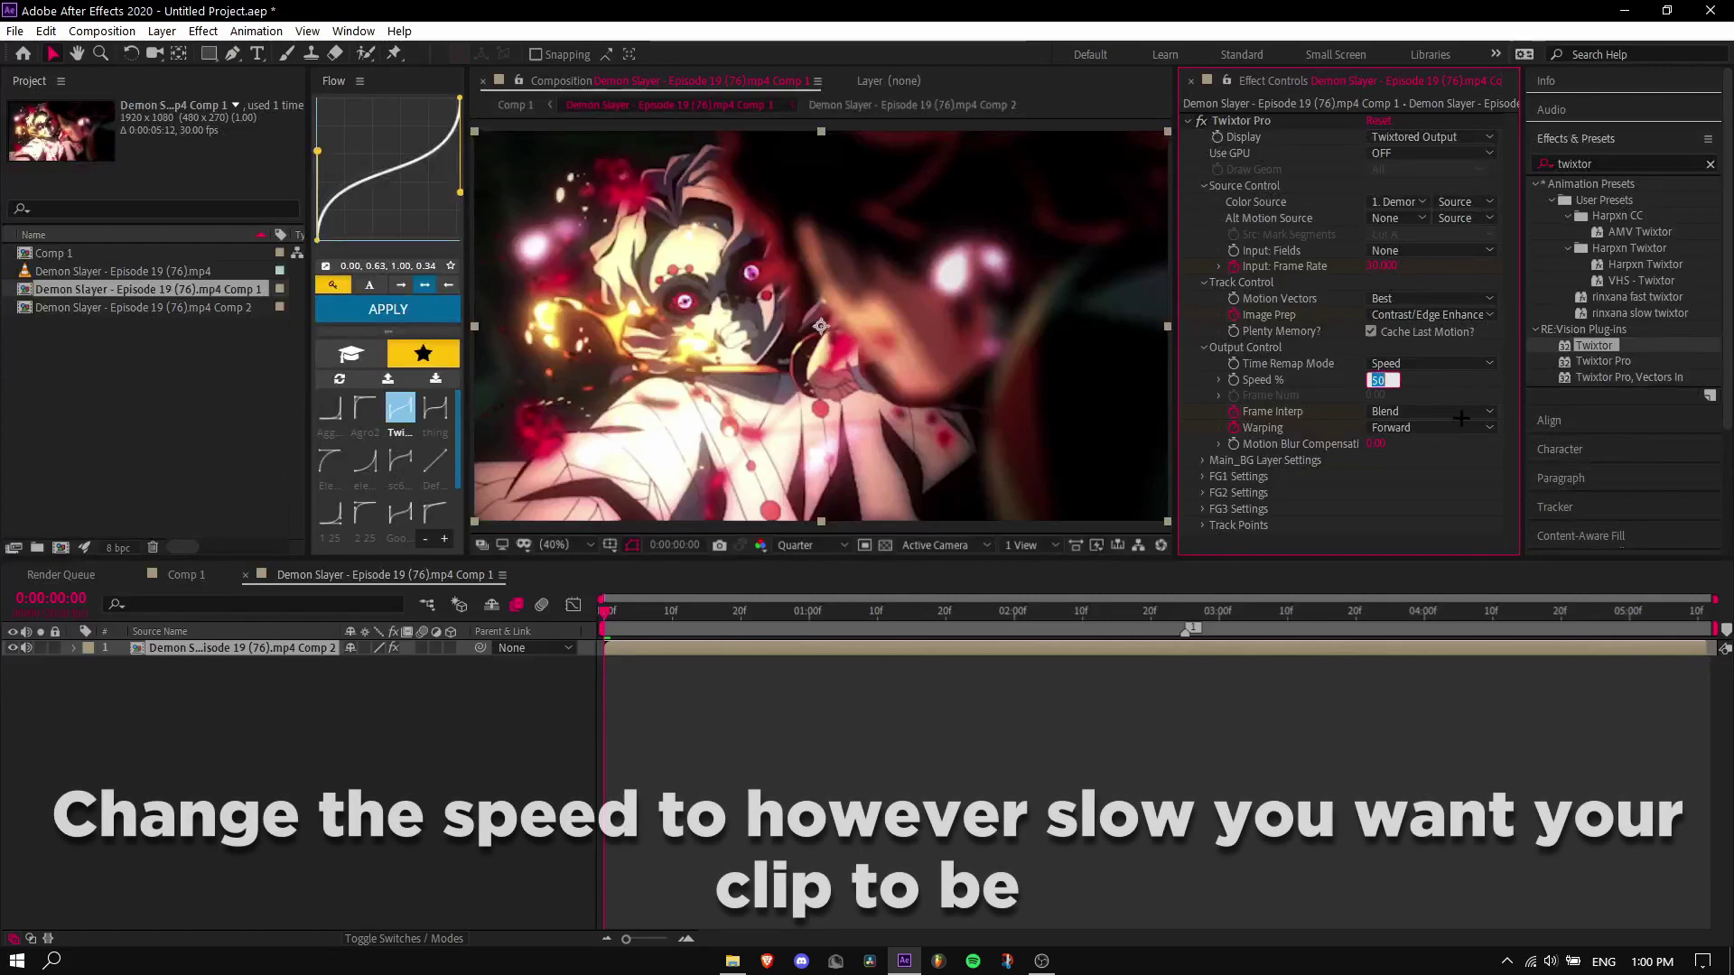
# Change Twixtor Pro's Speed from 50% to 25% and scrub to preview the slower motion
pyautogui.click(1120, 795)
pyautogui.moveTo(728, 621)
pyautogui.mouseDown()
pyautogui.moveTo(1057, 642)
pyautogui.moveTo(560, 597)
pyautogui.mouseUp()
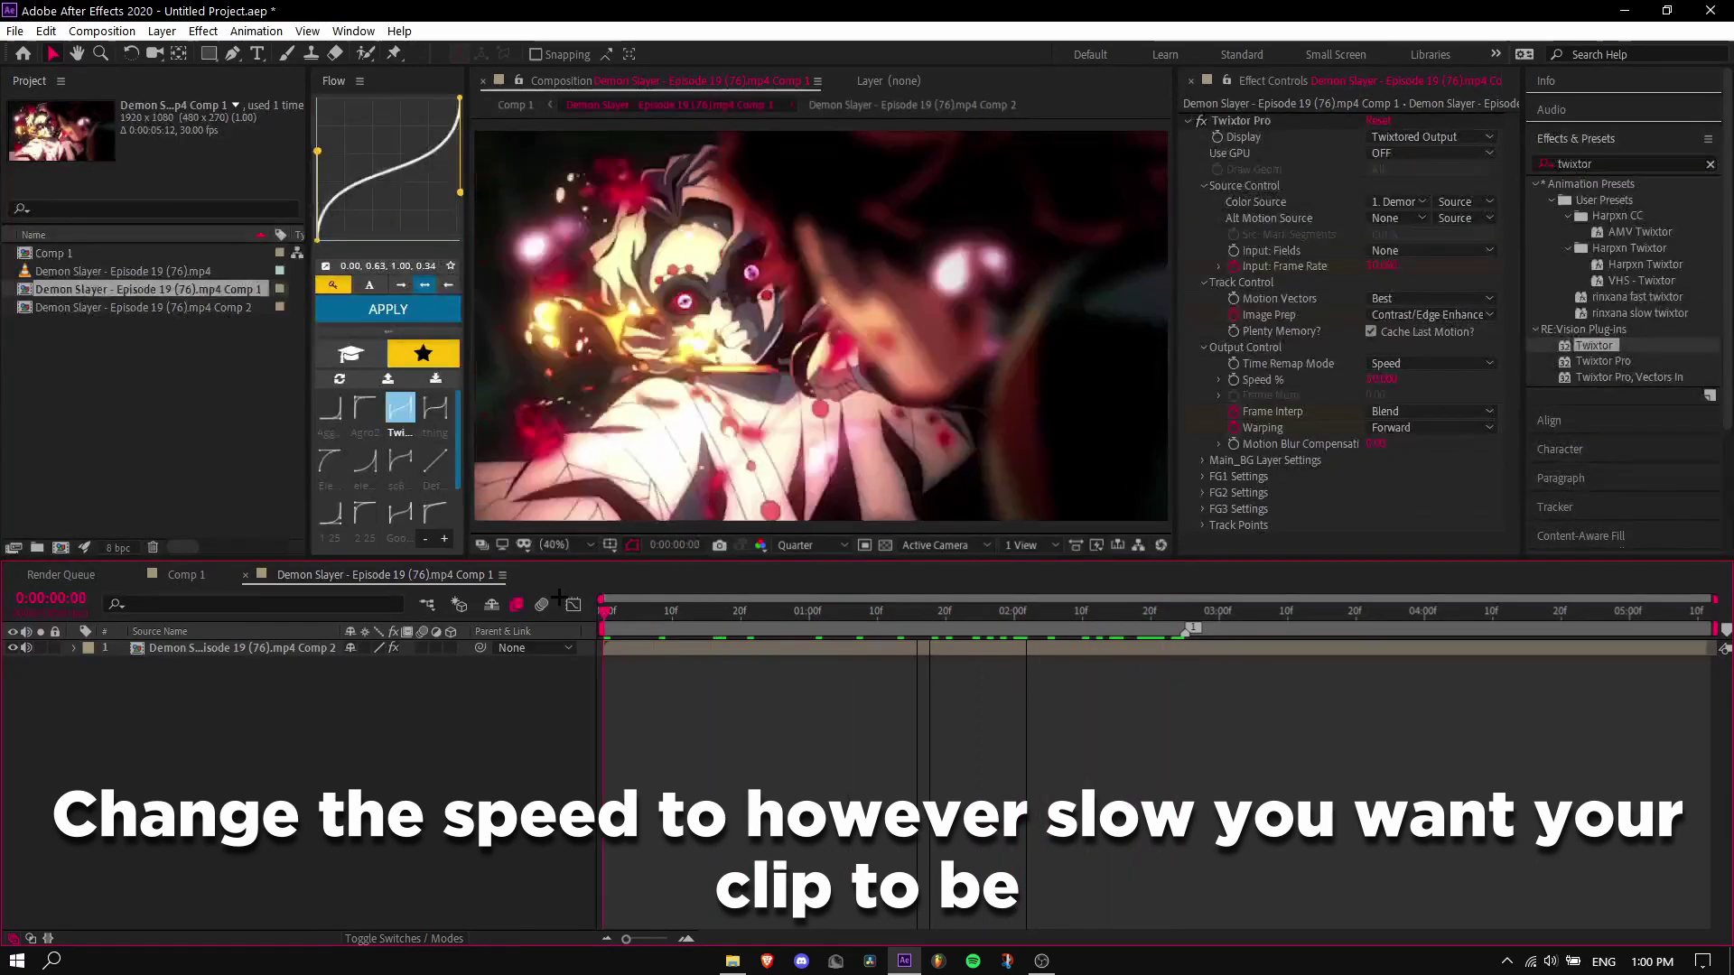
pyautogui.click(1379, 381)
pyautogui.write('25')
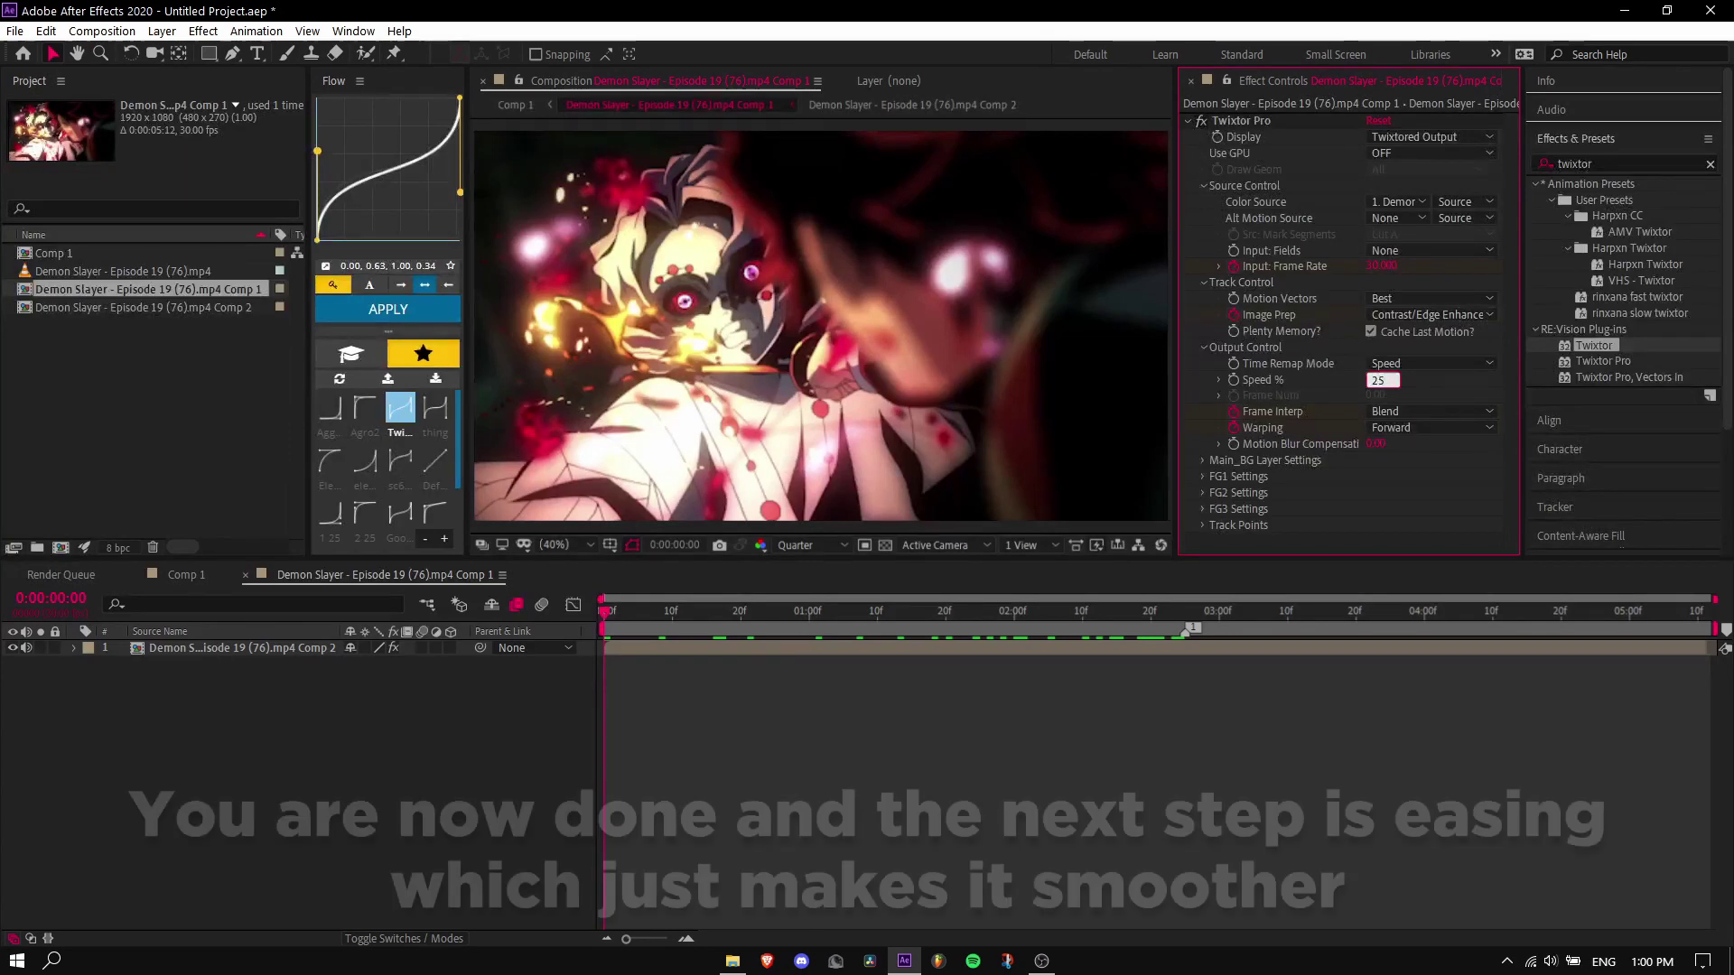
pyautogui.press('Return')
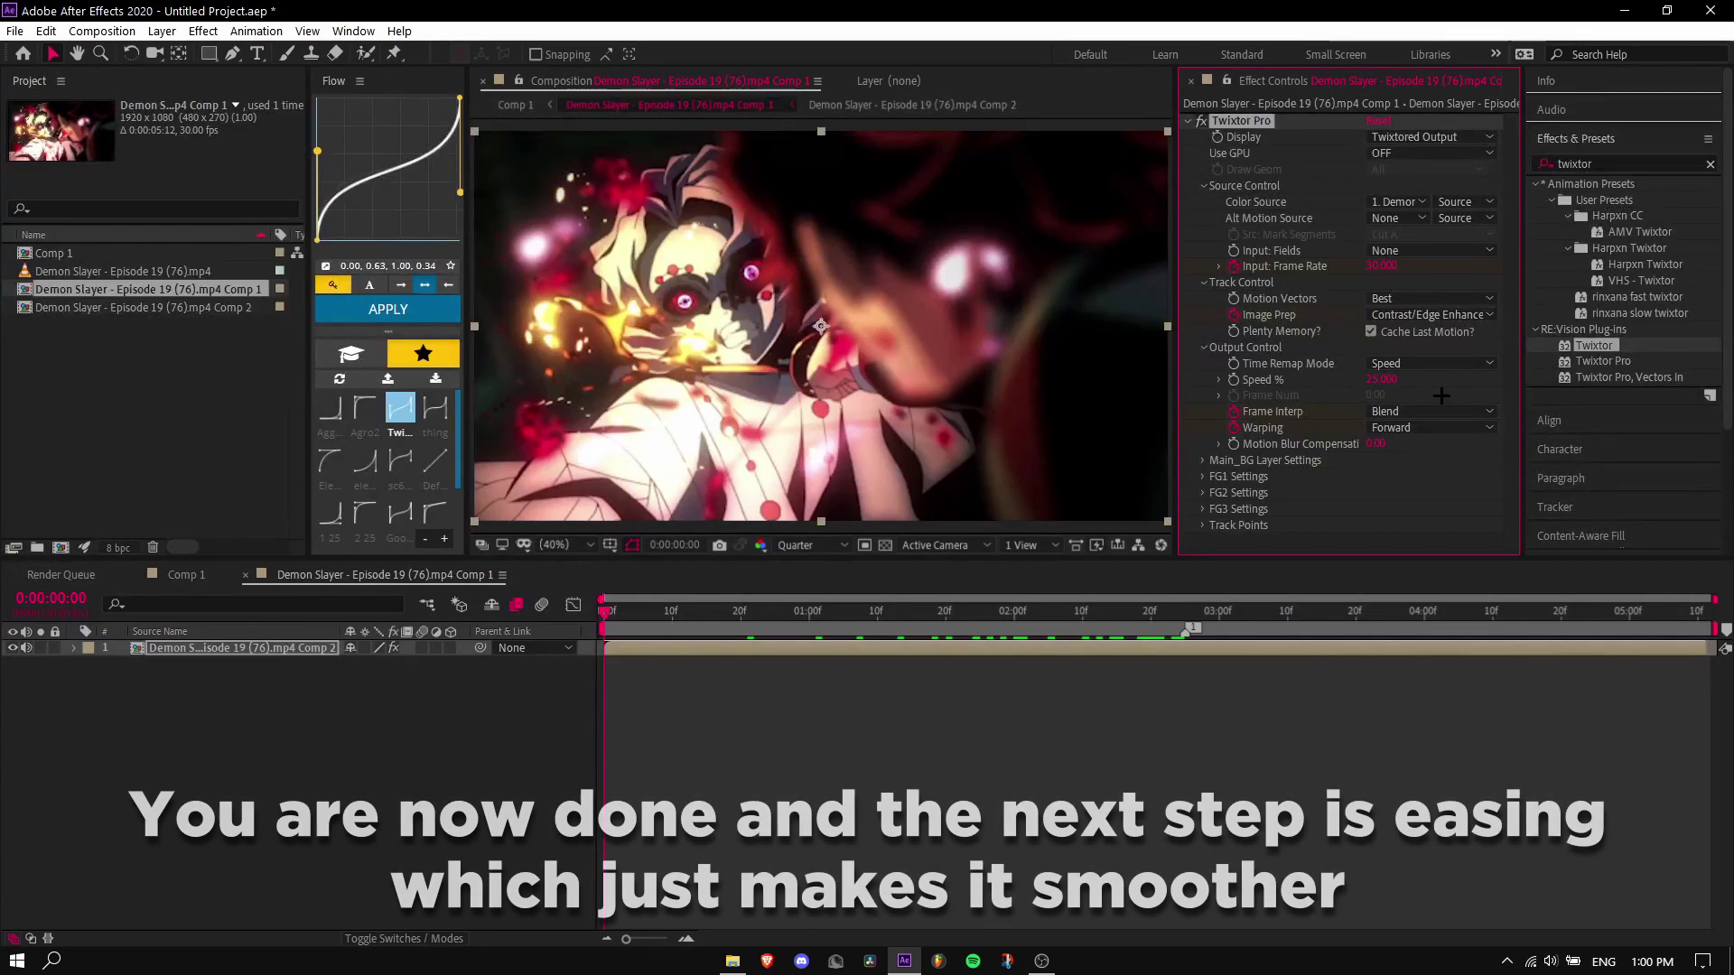
pyautogui.moveTo(1165, 630)
pyautogui.mouseDown()
pyautogui.moveTo(1327, 623)
pyautogui.moveTo(1577, 657)
pyautogui.moveTo(1501, 670)
pyautogui.mouseUp()
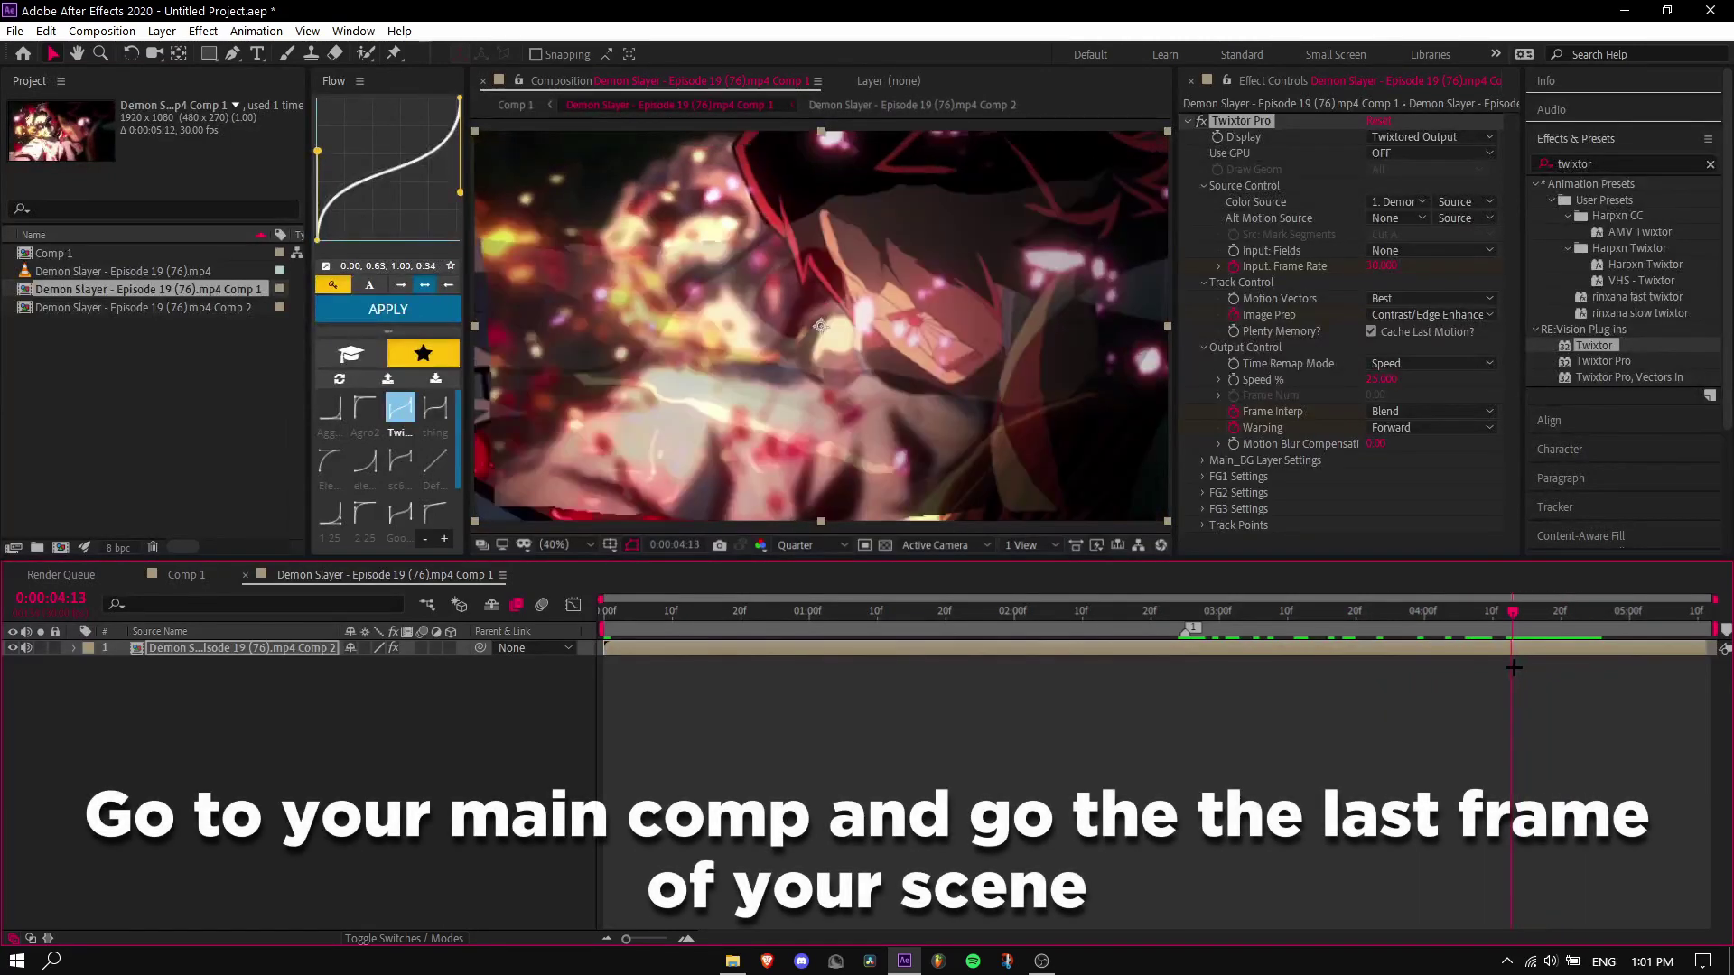
# Switch to Comp 1 and enable Time Remap on the Demon Slayer precomp layer
pyautogui.press('pageup')
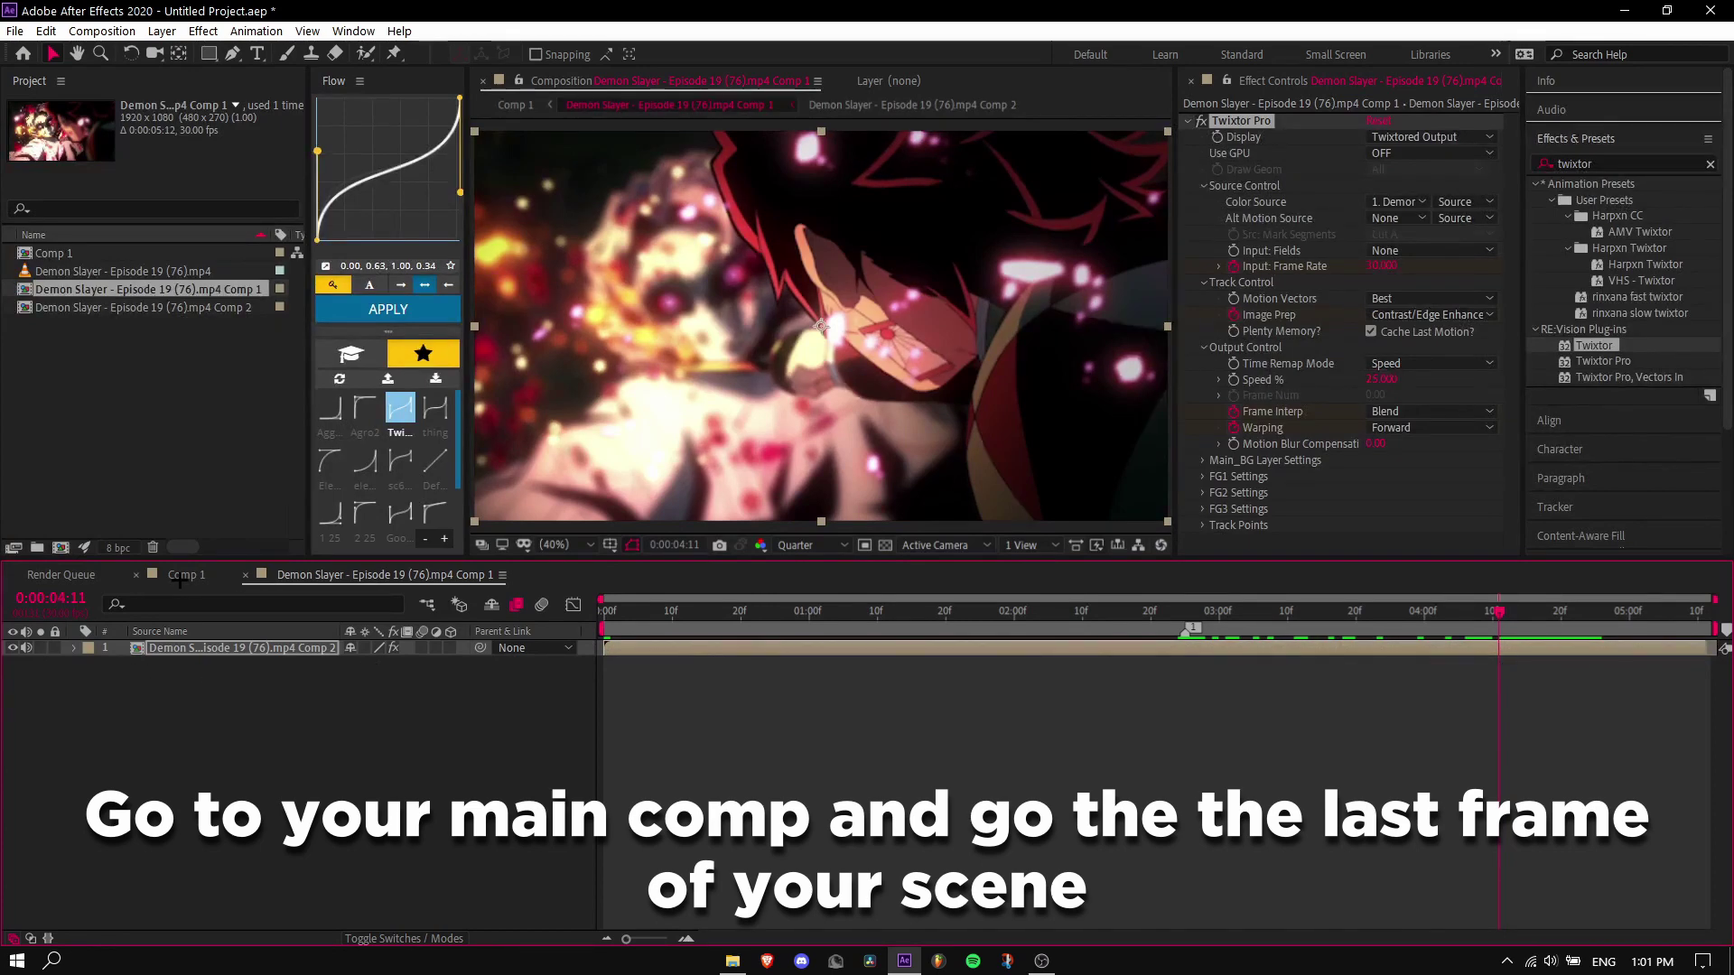
pyautogui.click(180, 576)
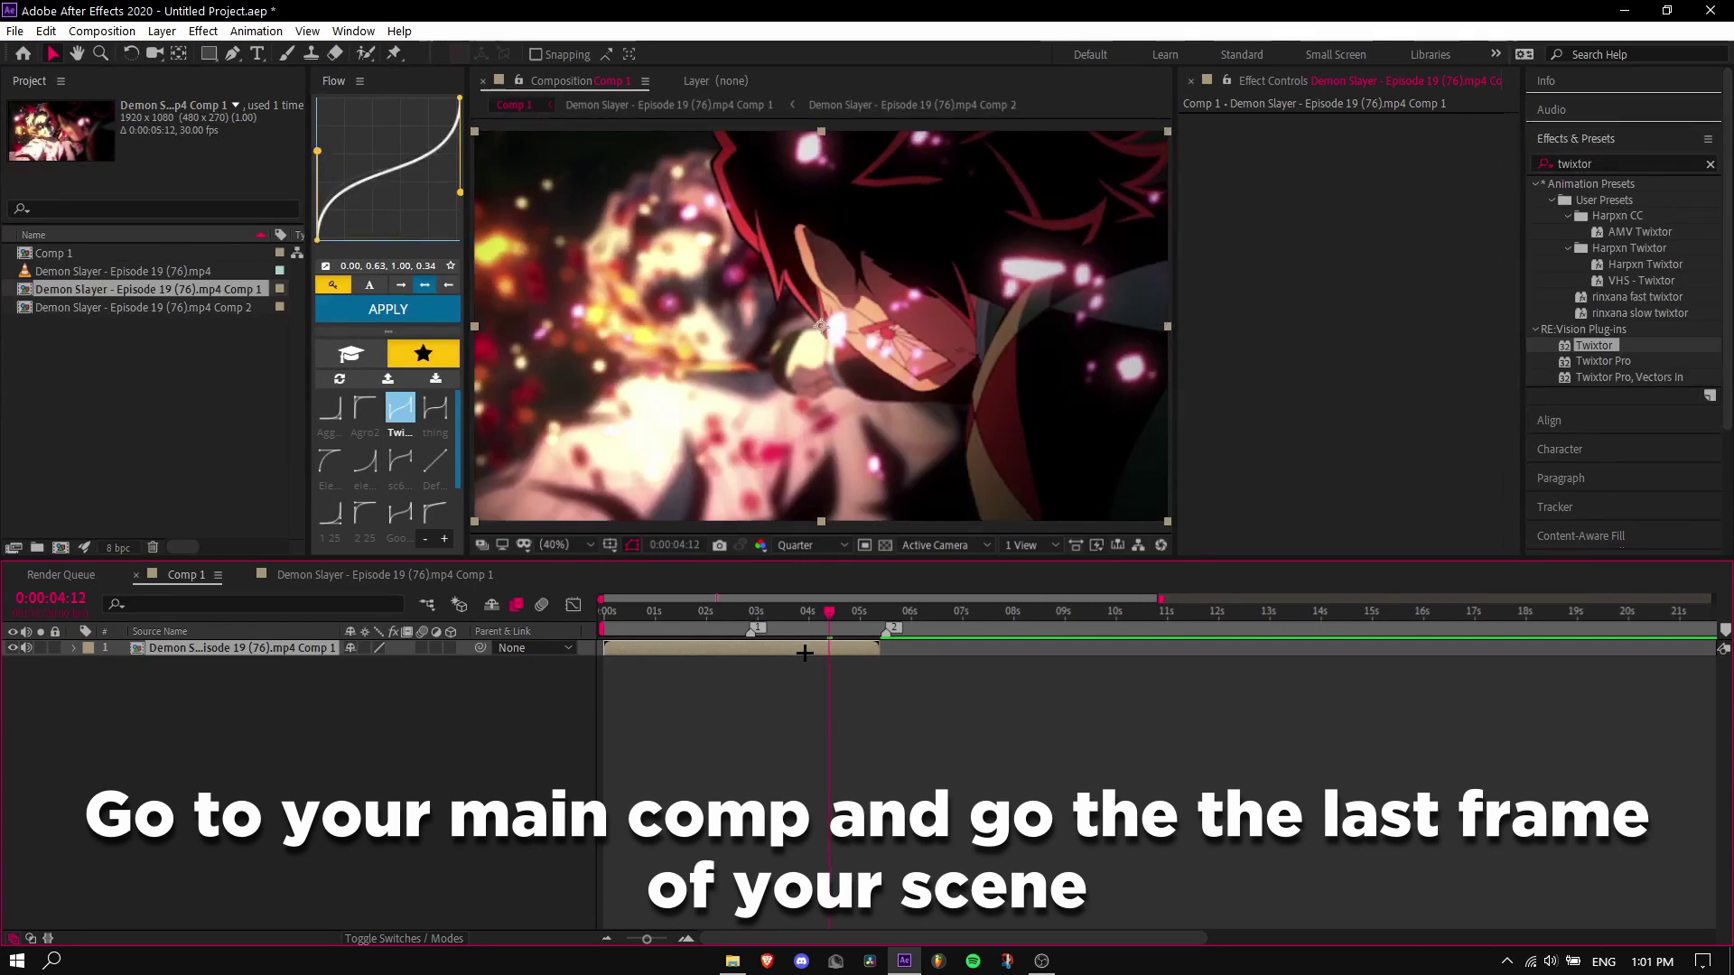
pyautogui.hotkey('ctrl', 'alt', 't')
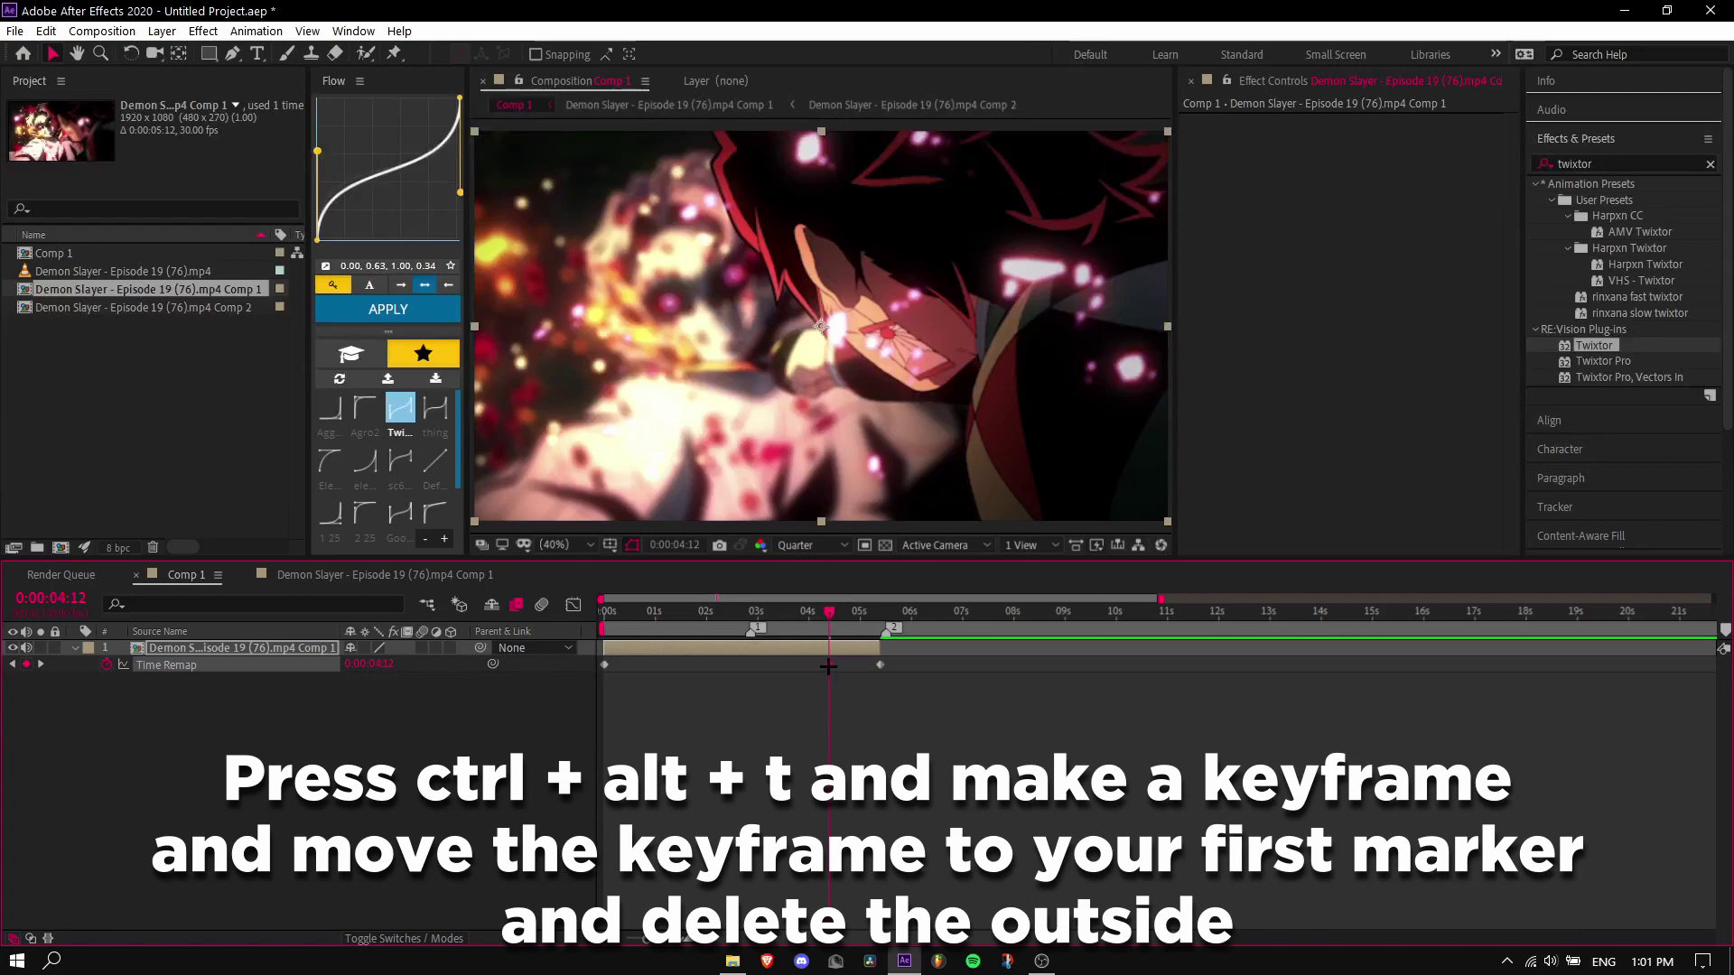
# Move the Time Remap keyframe to the first marker (0:00:02:25) and cut away the footage after it
pyautogui.moveTo(828, 665); pyautogui.dragTo(743, 670)
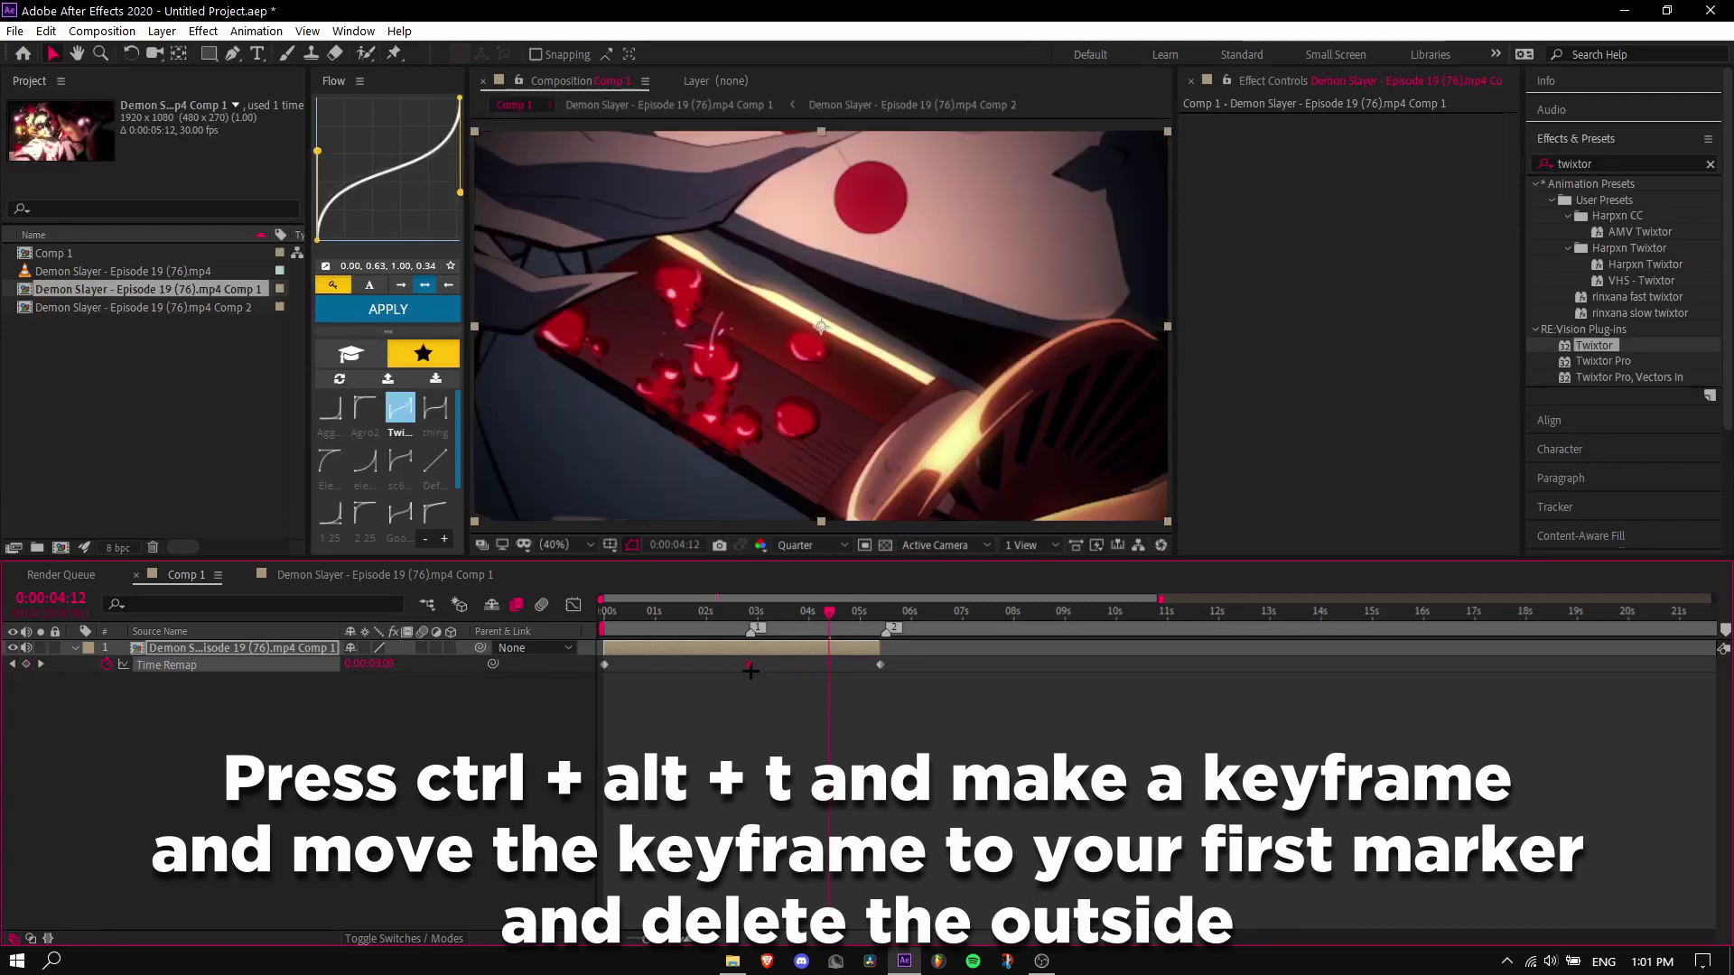
pyautogui.click(775, 615)
pyautogui.hotkey('ctrl', 'shift', 'd')
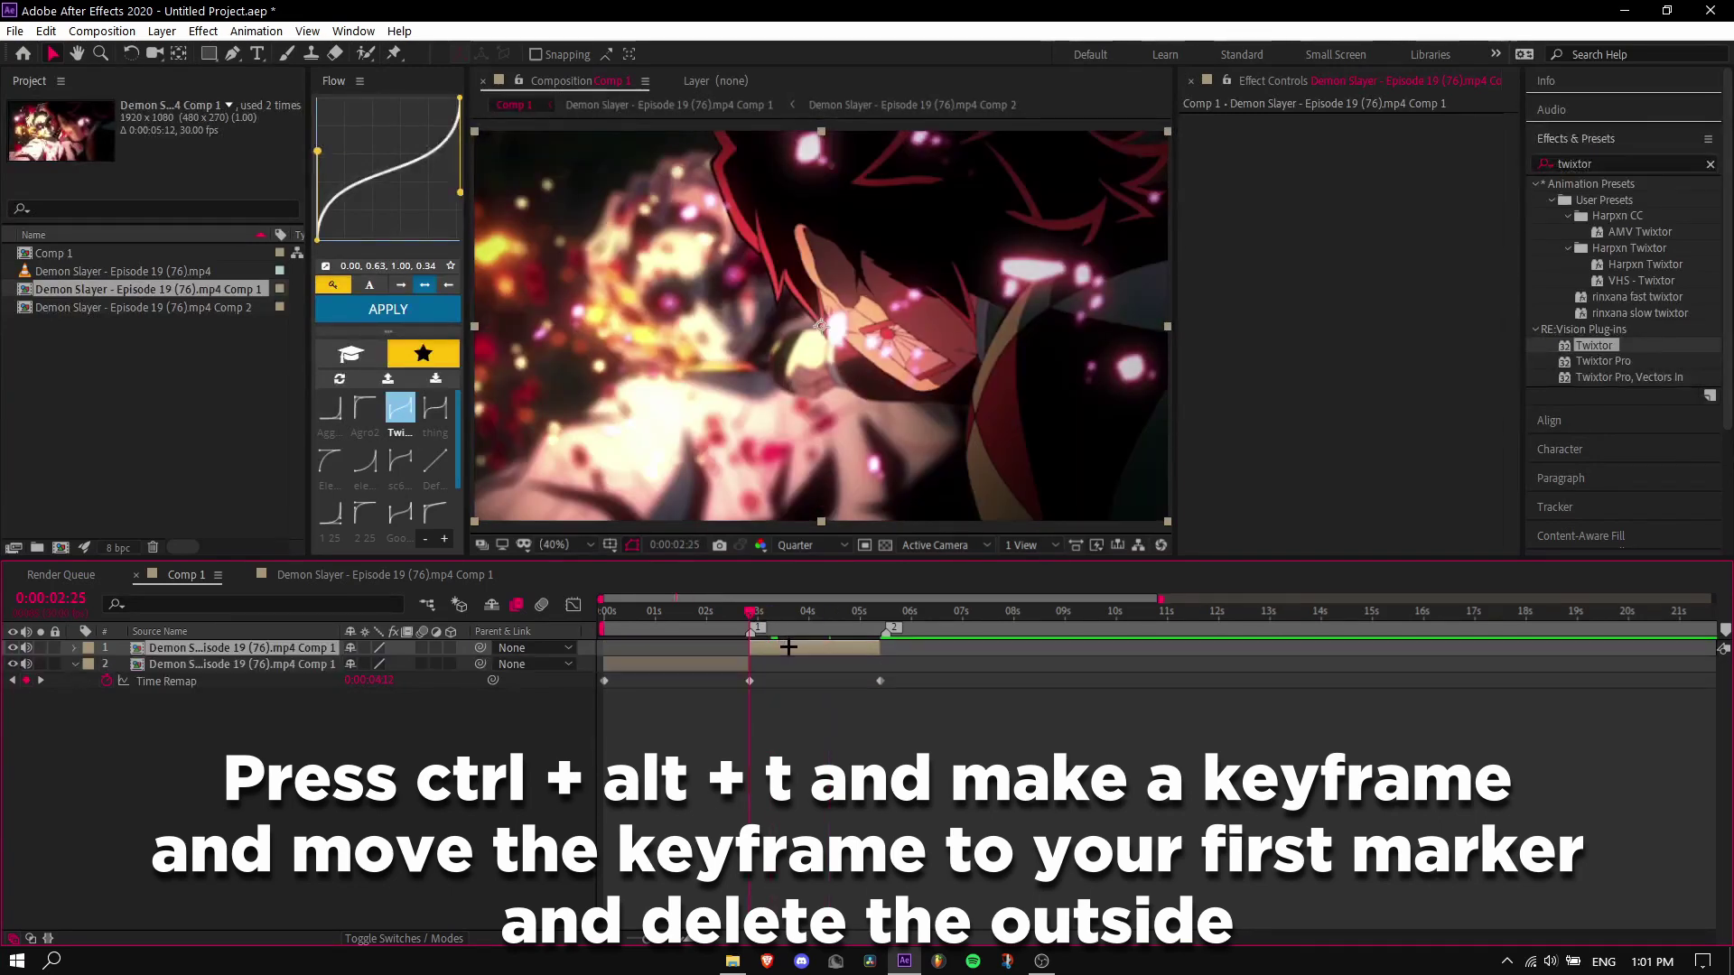
pyautogui.press('Delete')
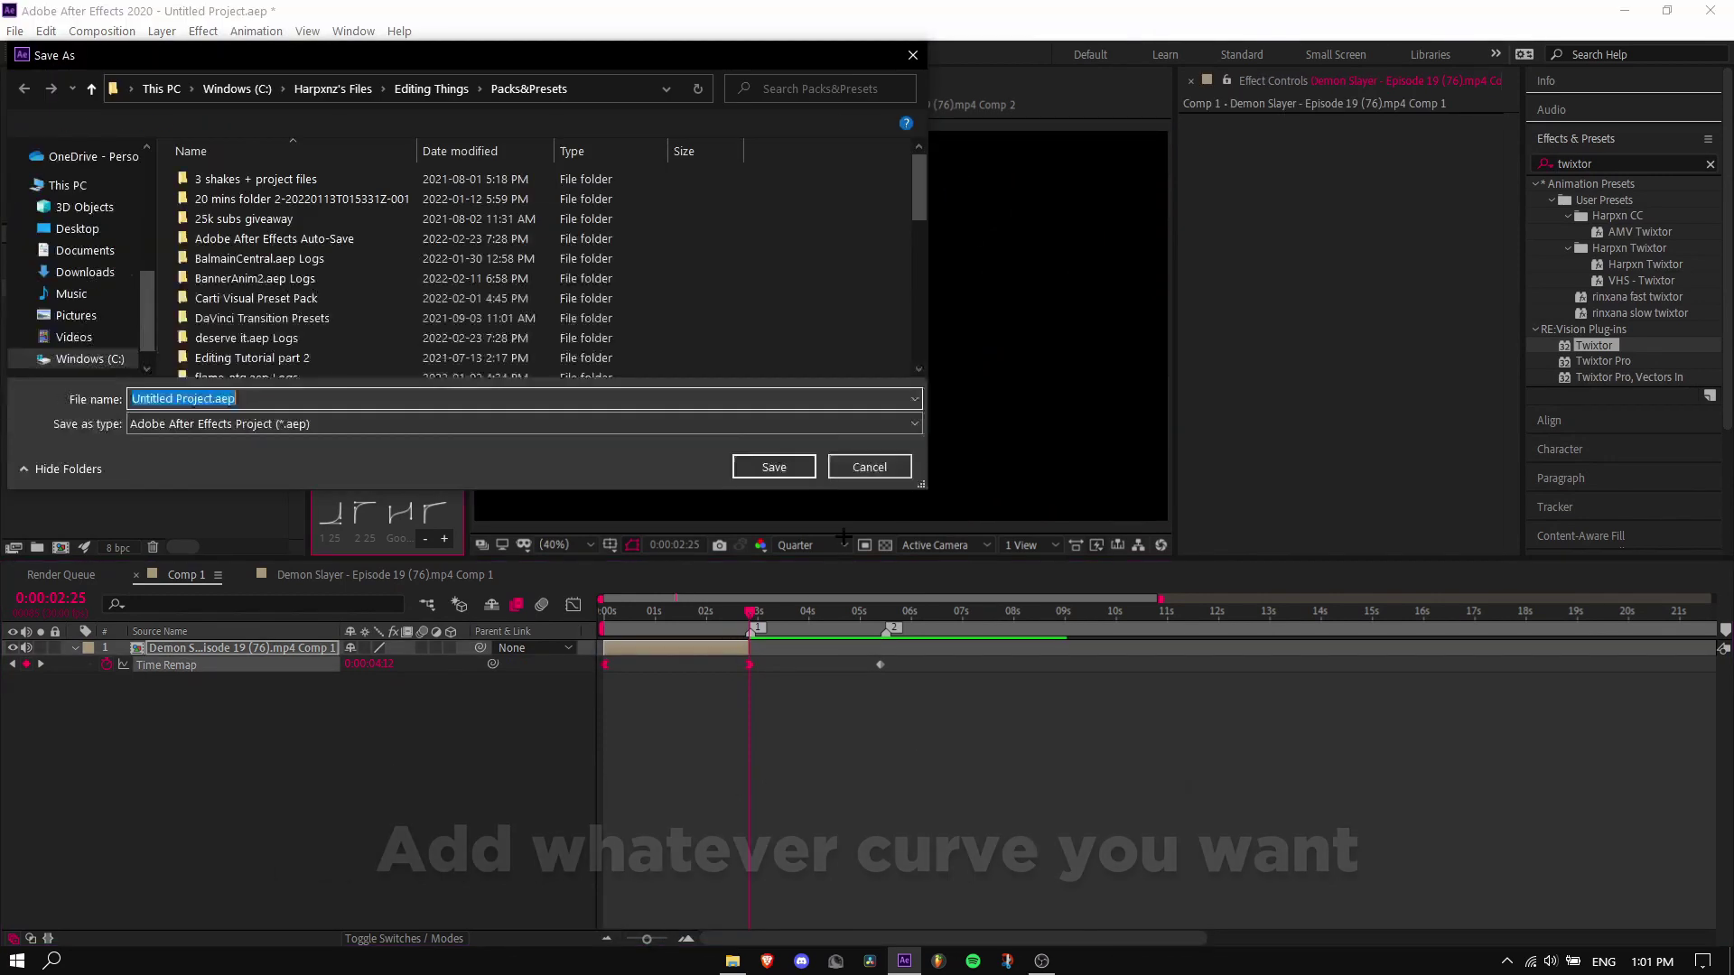
pyautogui.click(603, 610)
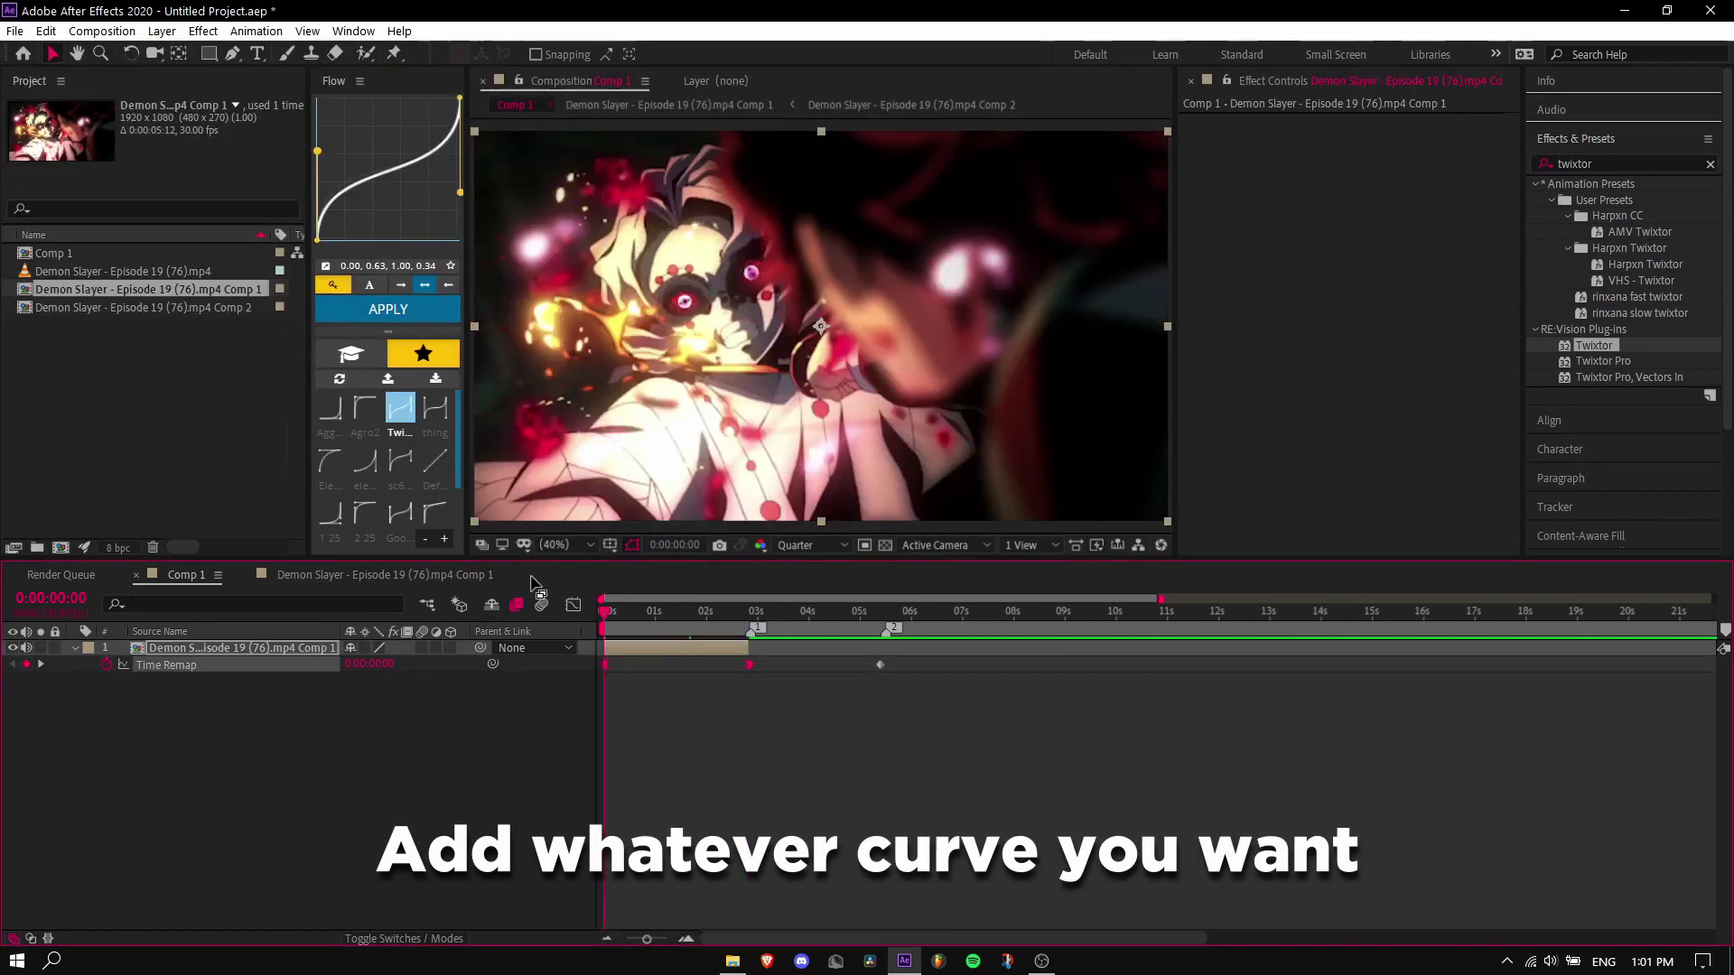
pyautogui.press('space')
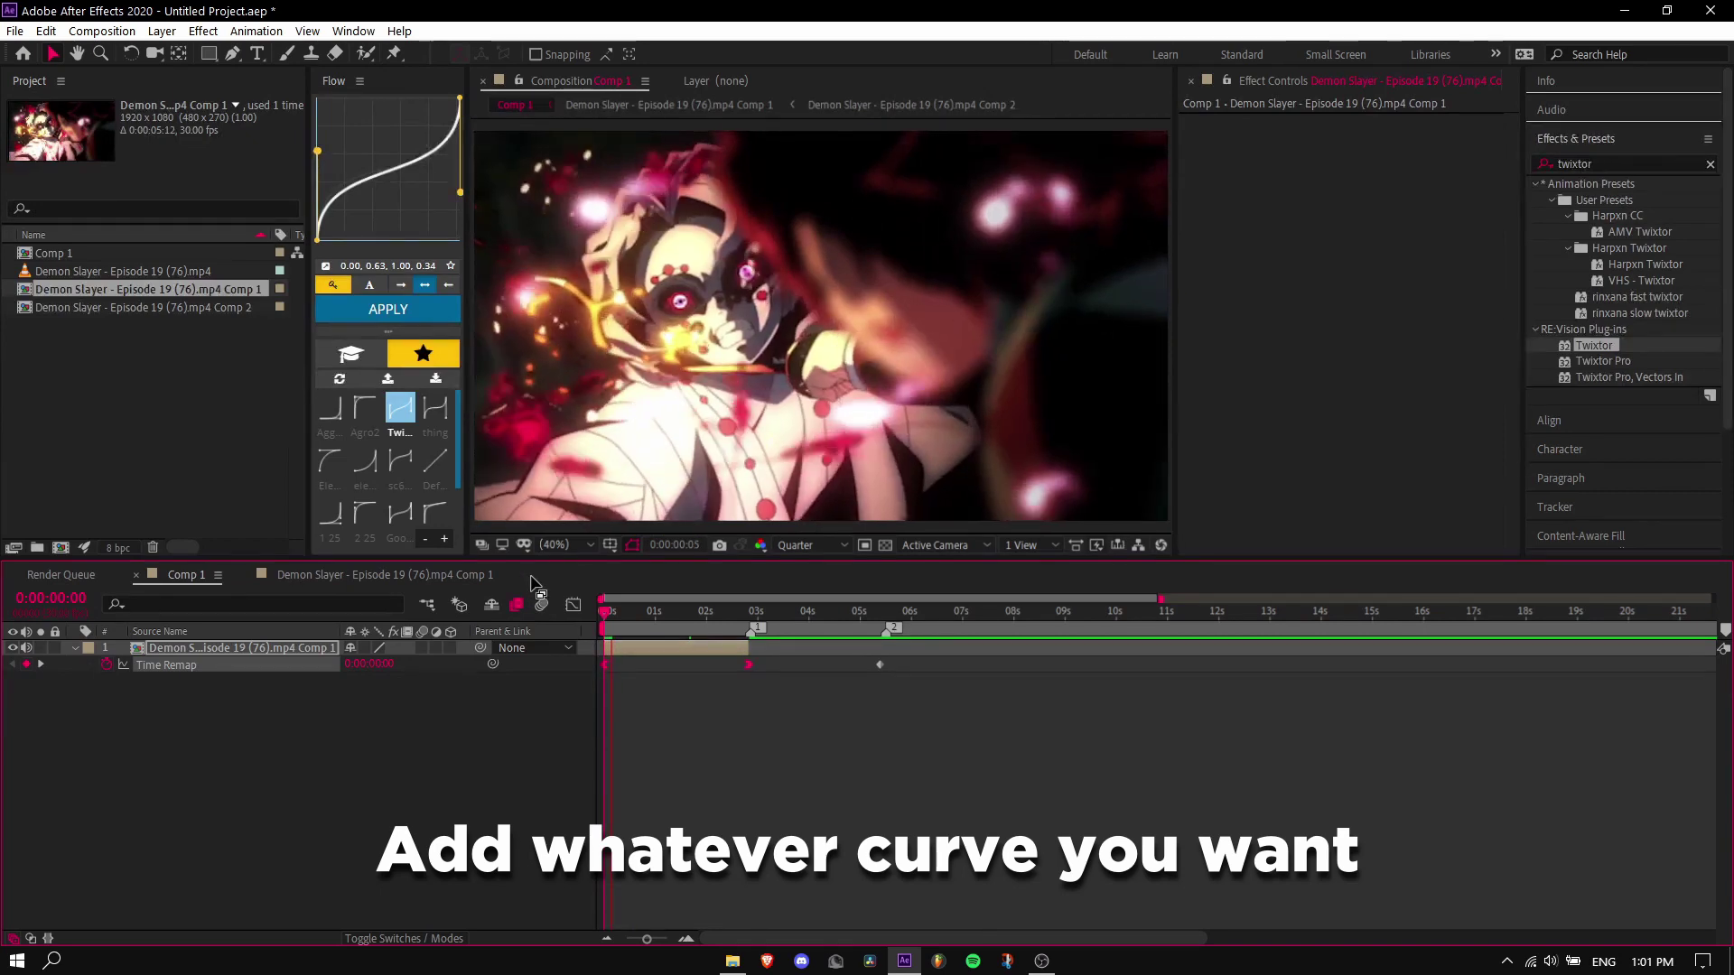